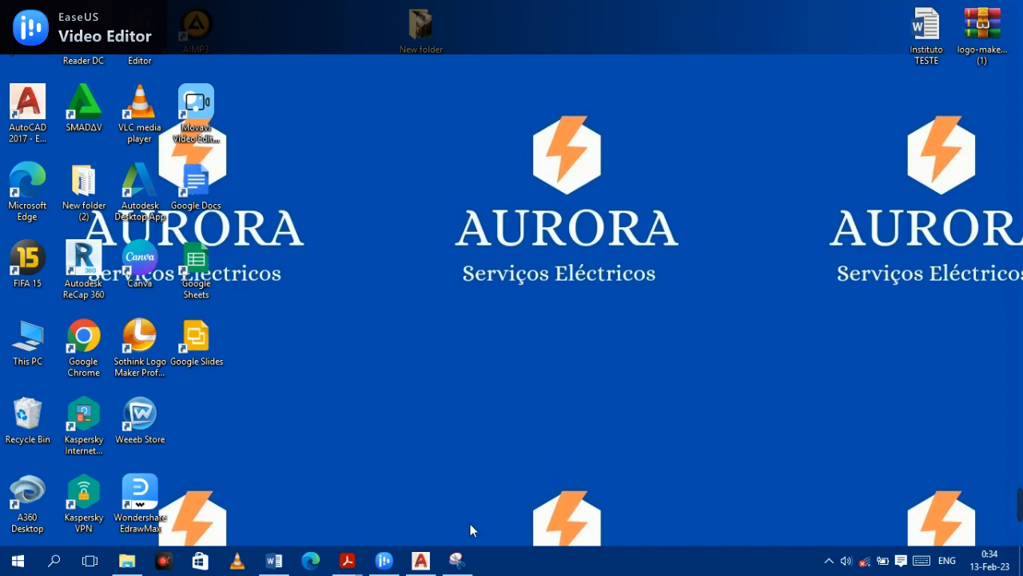
# Switch to AutoCAD and examine the part outline and its crossing centre lines in Drawing1.
pyautogui.click(420, 559)
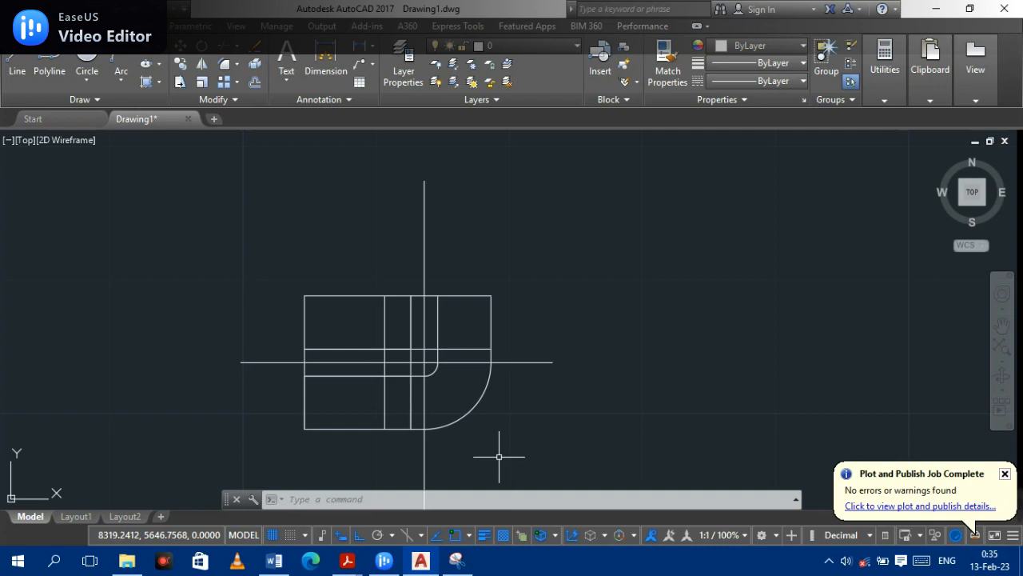
pyautogui.scroll(-3, 599, 400)
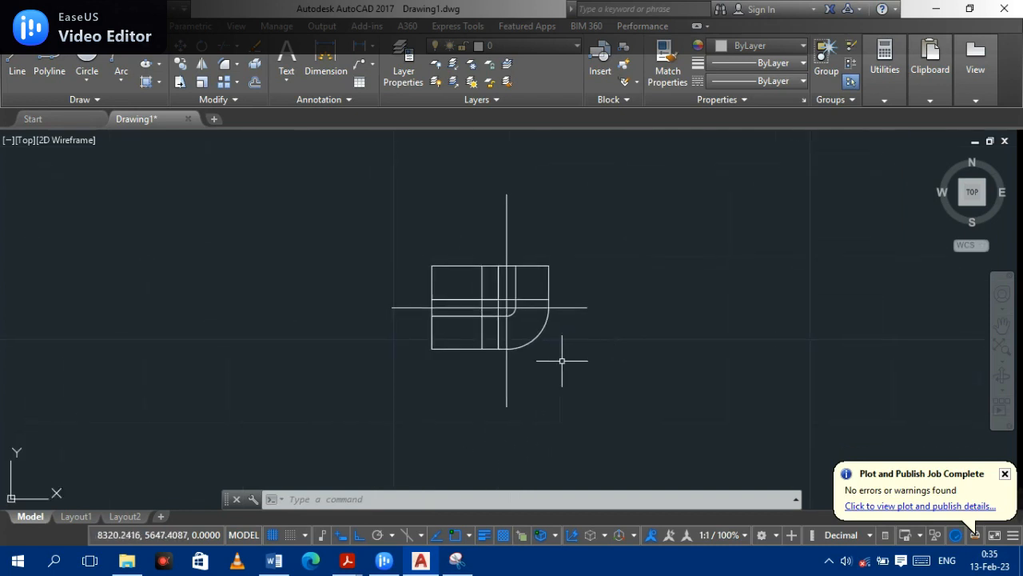
pyautogui.scroll(2, 544, 376)
pyautogui.moveTo(616, 343); pyautogui.dragTo(622, 365, button='middle')
pyautogui.moveTo(678, 317)
pyautogui.mouseDown(button='middle')
pyautogui.moveTo(612, 410)
pyautogui.moveTo(652, 339)
pyautogui.mouseUp(button='middle')
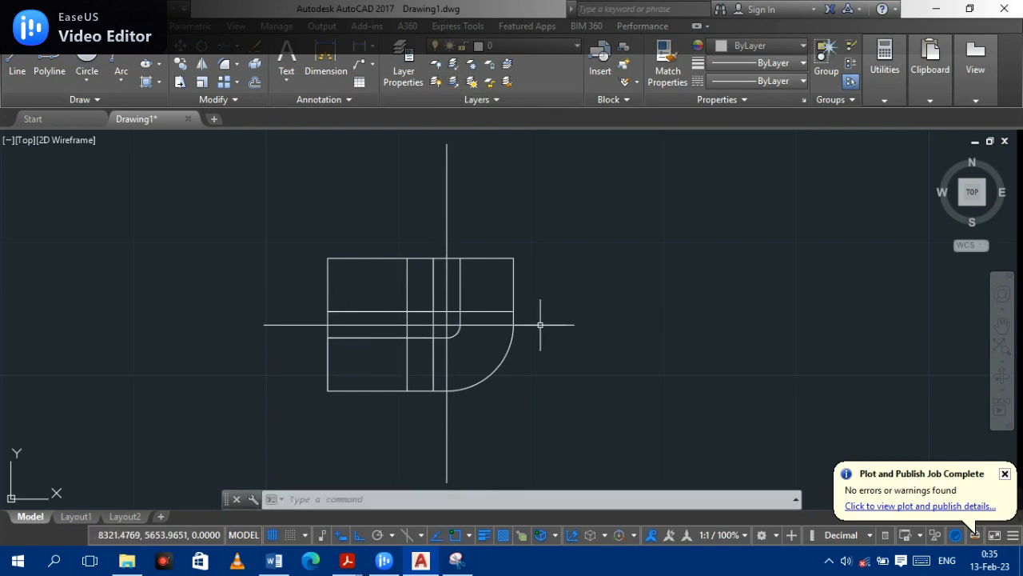
pyautogui.moveTo(548, 325)
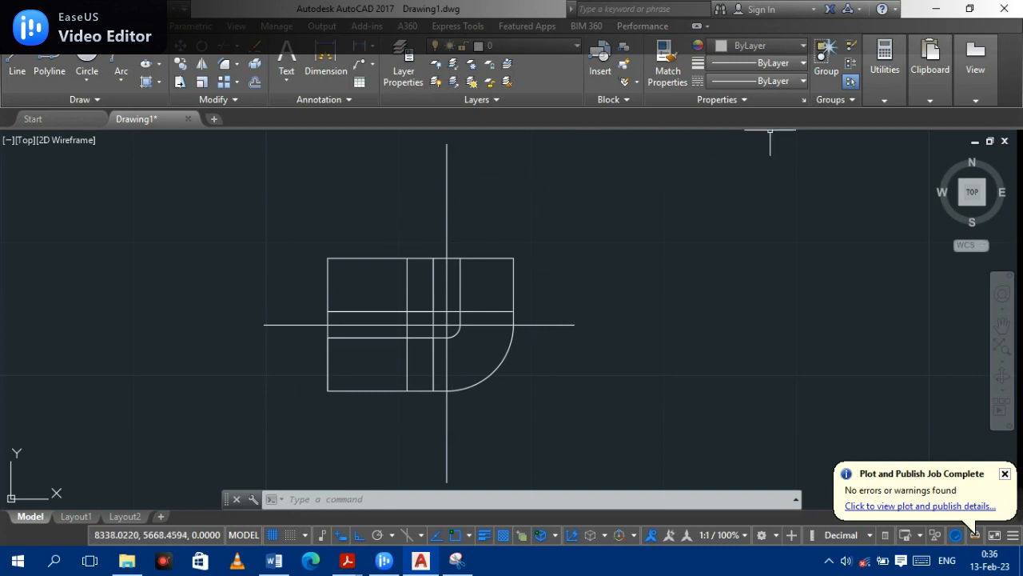
pyautogui.click(748, 98)
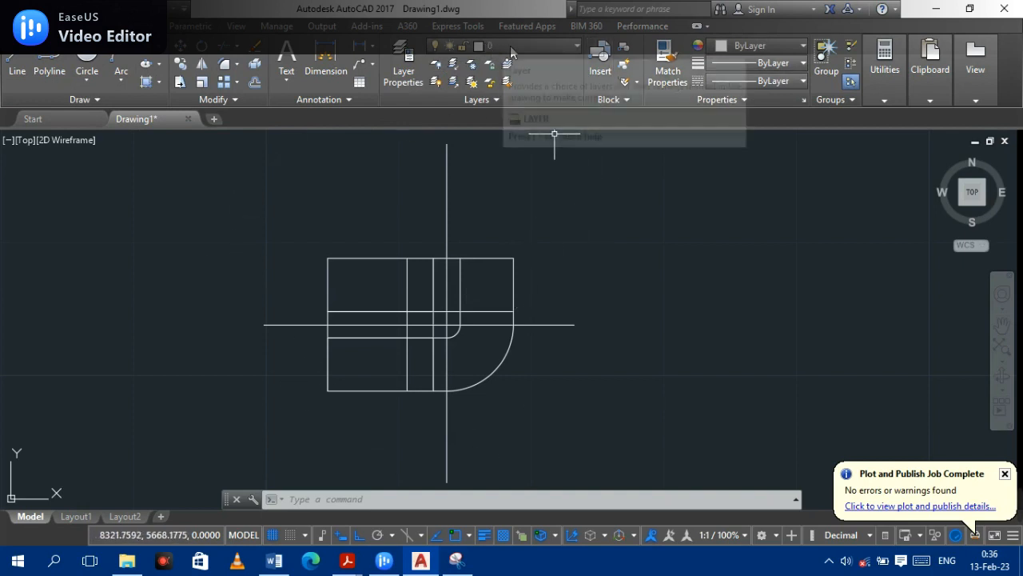
pyautogui.click(544, 46)
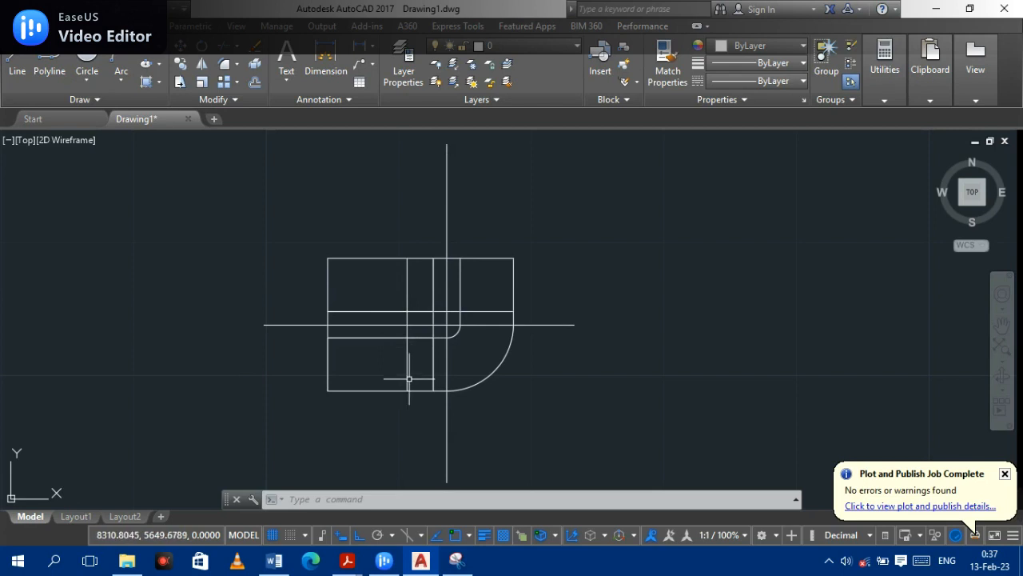
pyautogui.moveTo(405, 376)
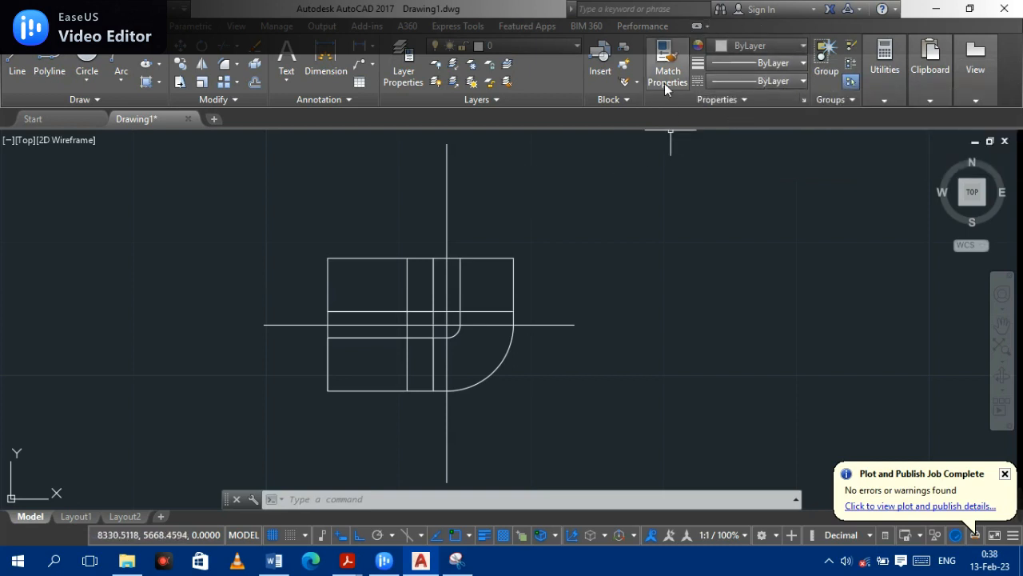
pyautogui.click(789, 48)
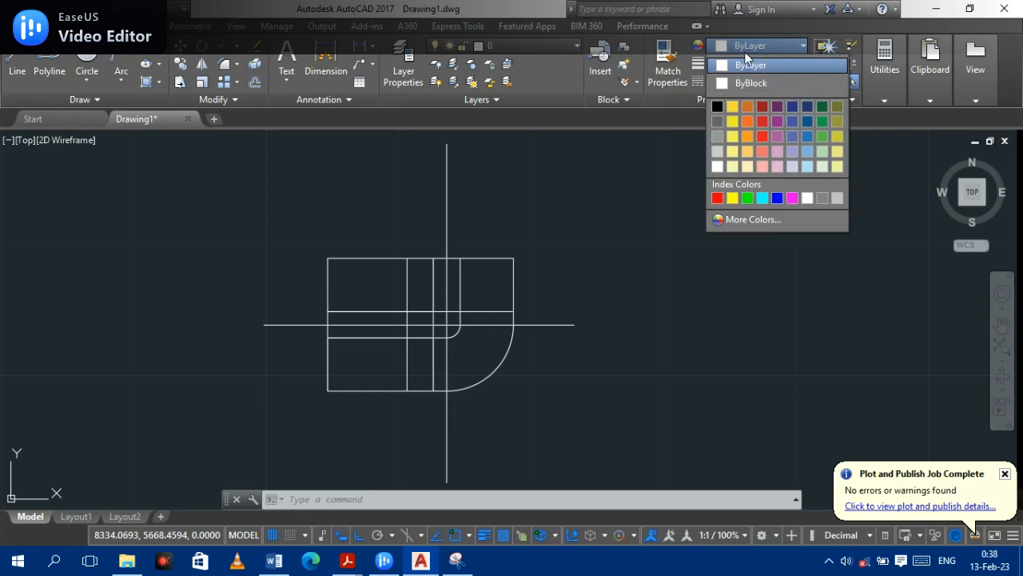
pyautogui.click(642, 146)
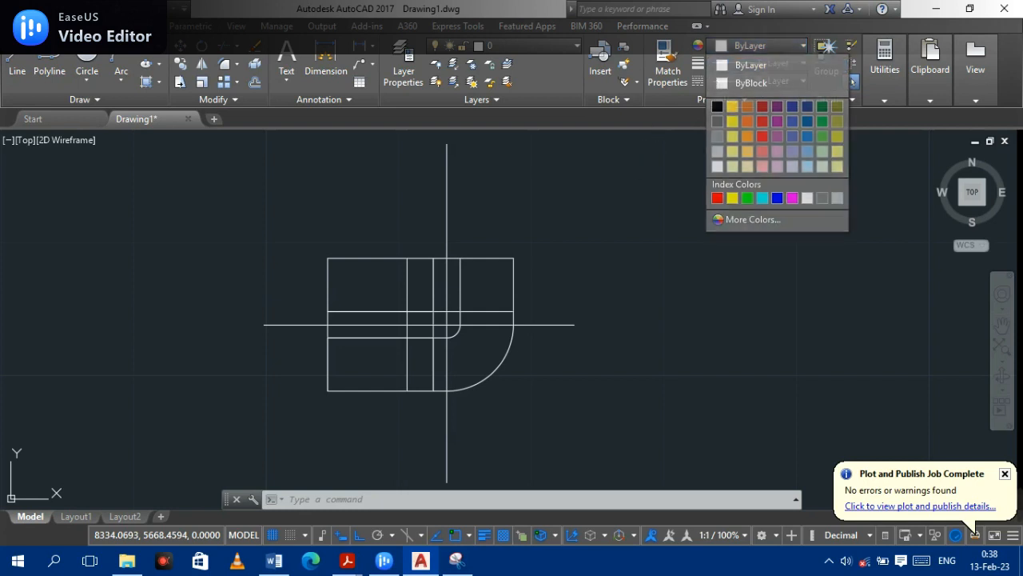
# Change the object colour of the long vertical centre line to dark red (153,27,30).
pyautogui.click(447, 189)
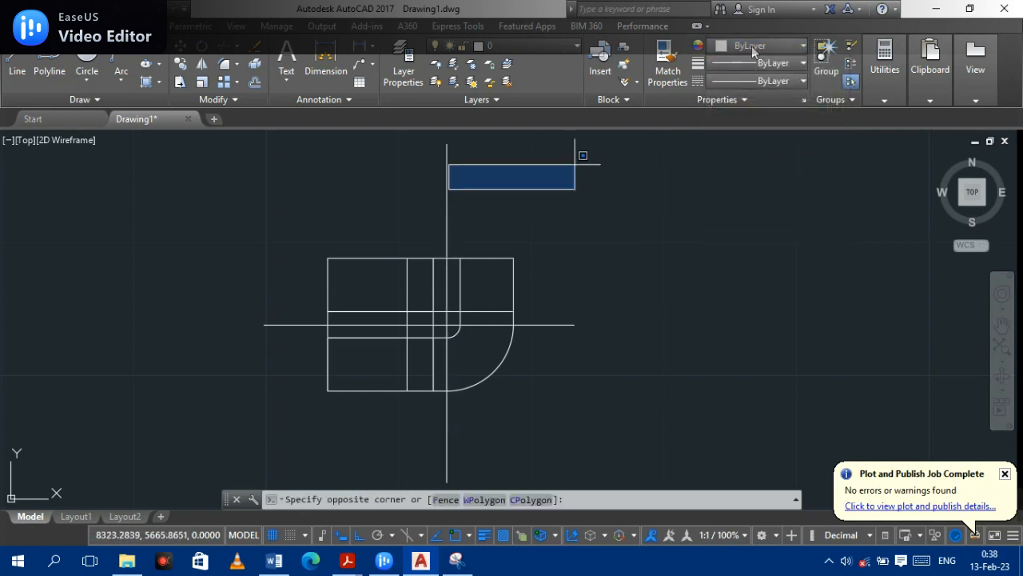
pyautogui.click(448, 174)
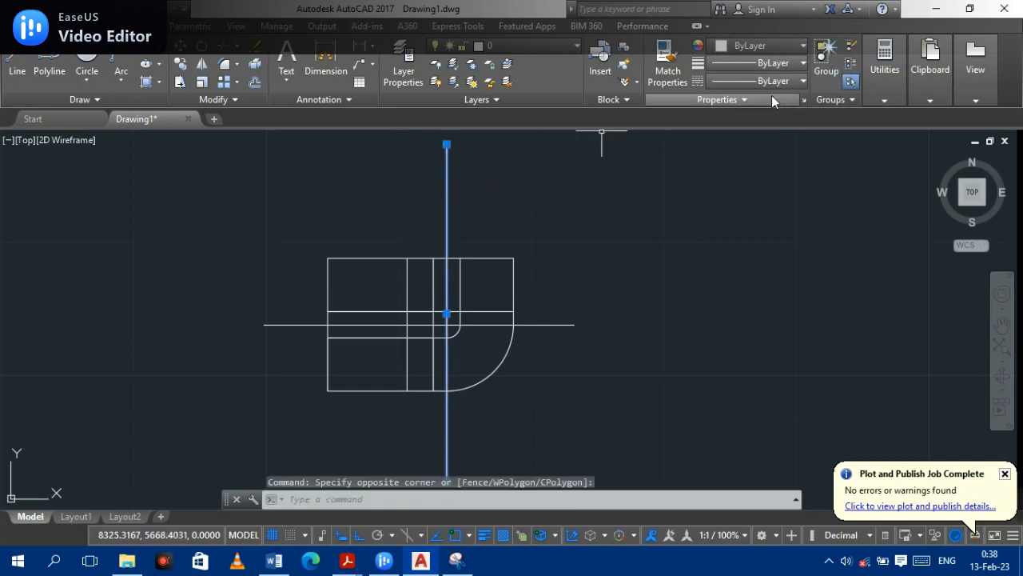
pyautogui.click(796, 49)
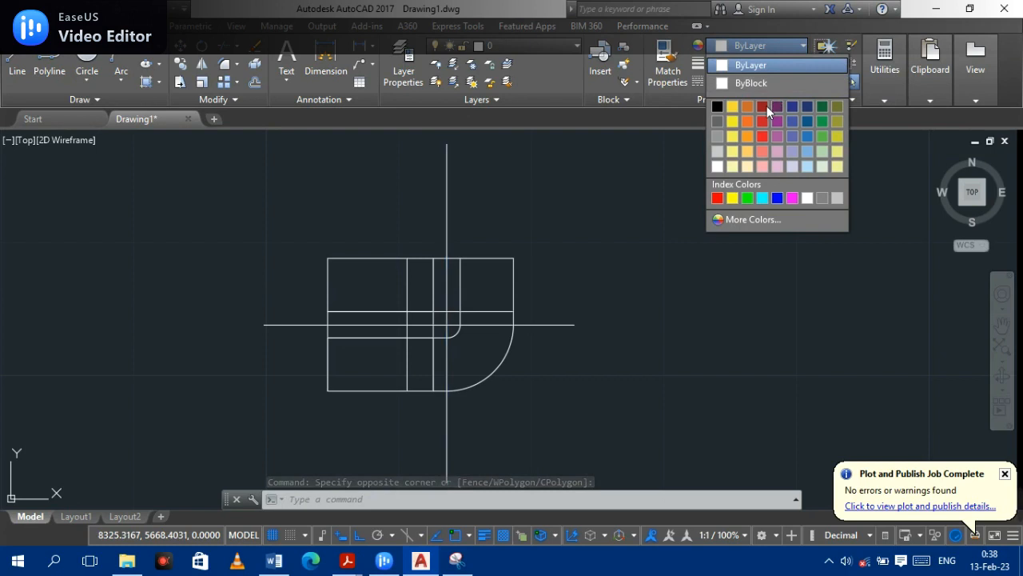
pyautogui.click(759, 107)
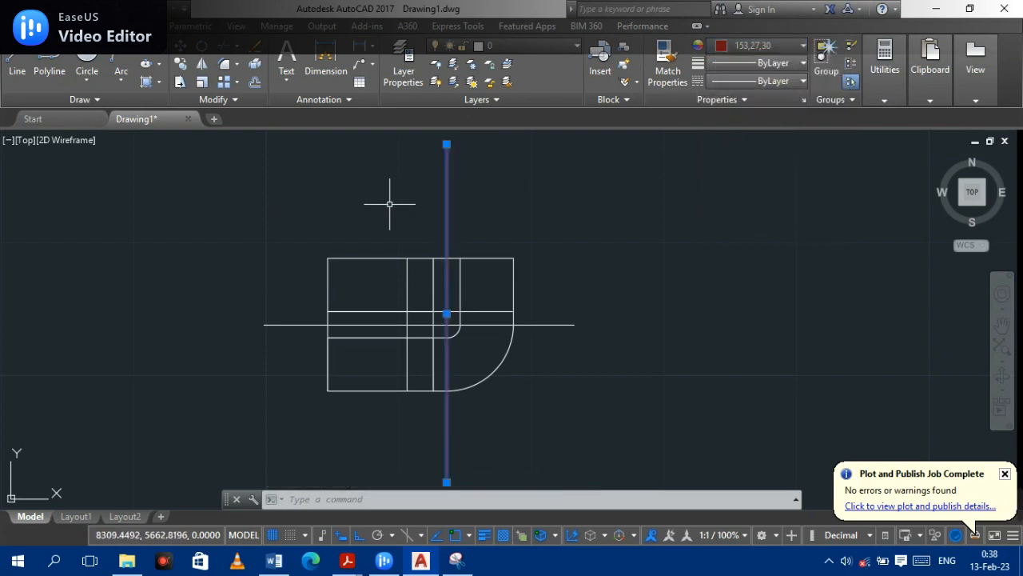
# Set the vertical centre line's colour back to ByLayer and clear the selection.
pyautogui.click(752, 49)
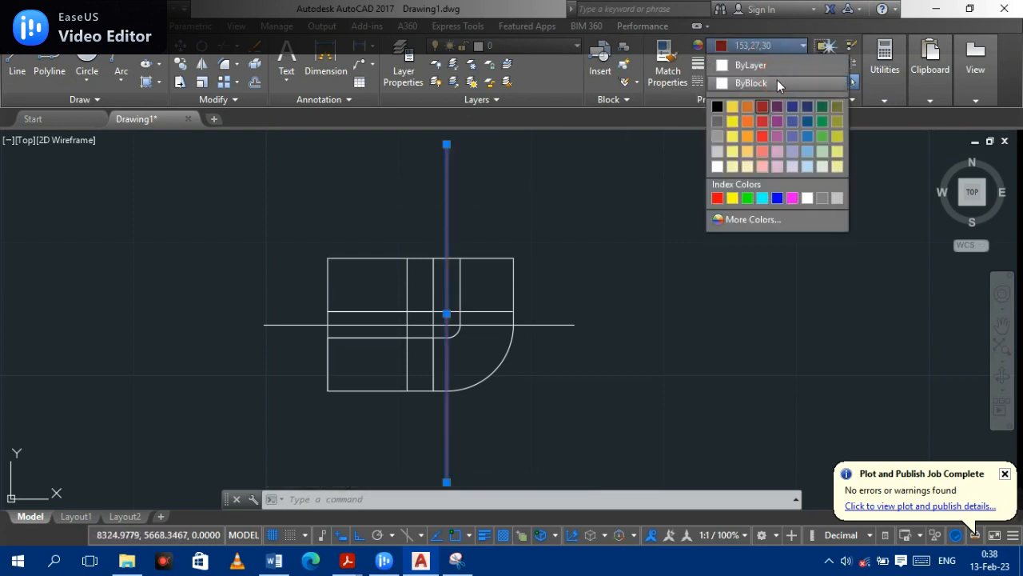
pyautogui.click(776, 65)
pyautogui.click(628, 177)
pyautogui.click(617, 188)
pyautogui.press('Escape')
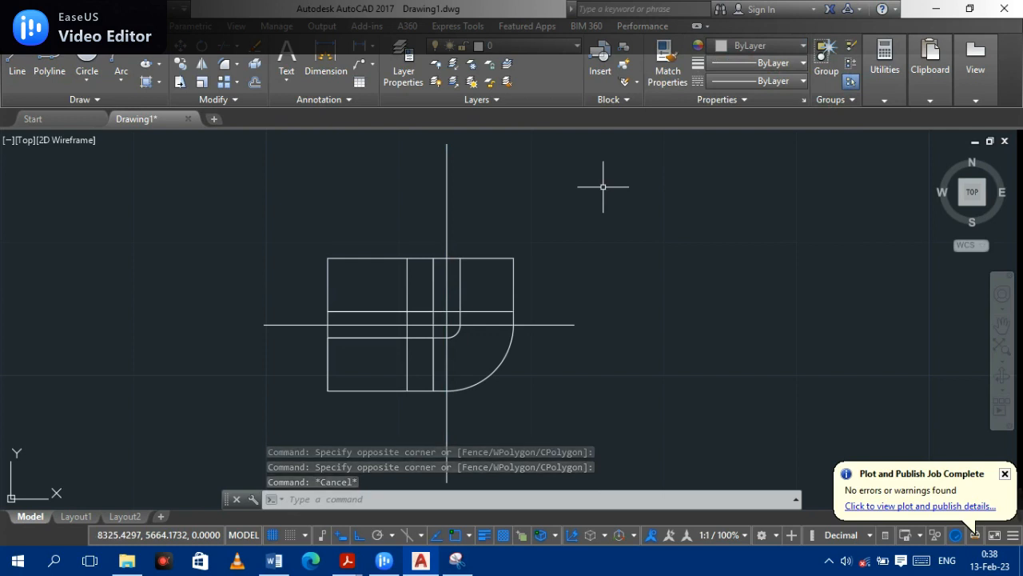
pyautogui.click(446, 207)
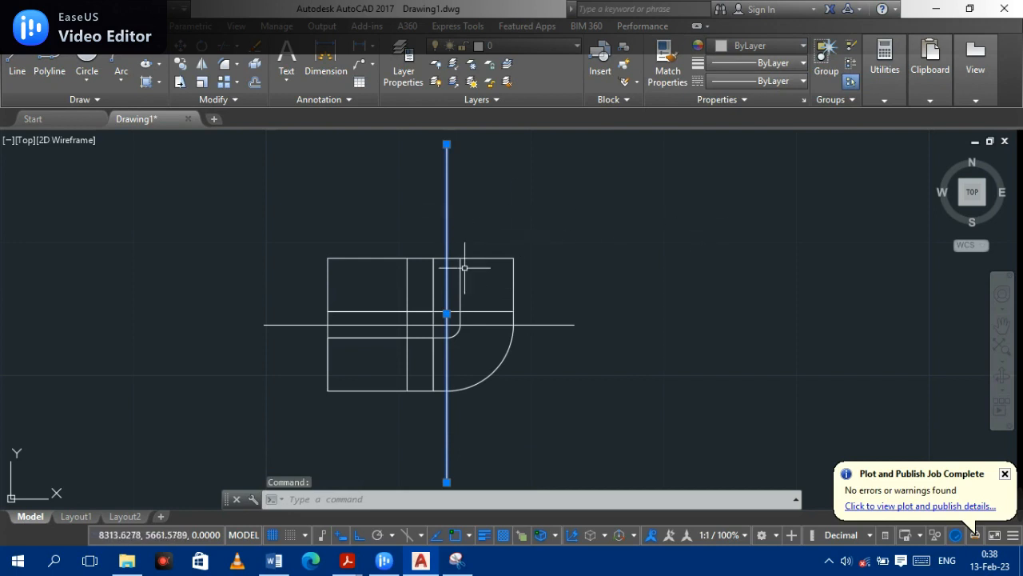
pyautogui.click(541, 325)
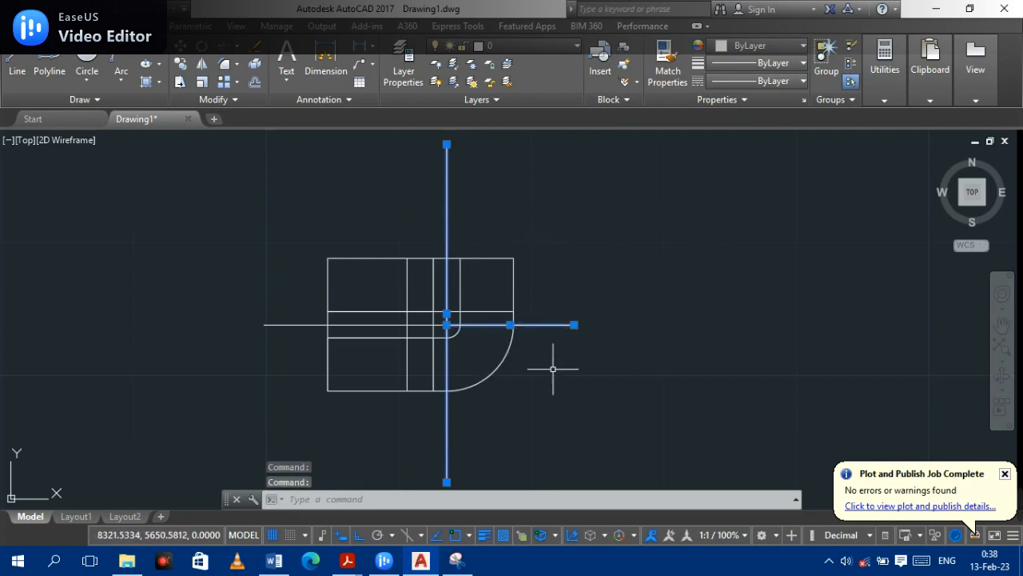
pyautogui.click(349, 326)
pyautogui.click(350, 326)
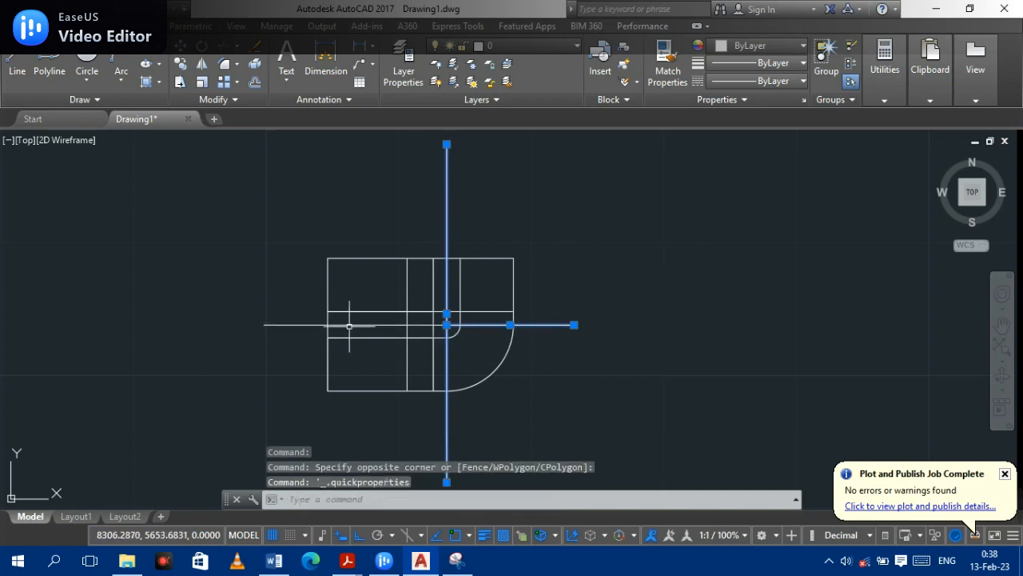
pyautogui.press('Escape')
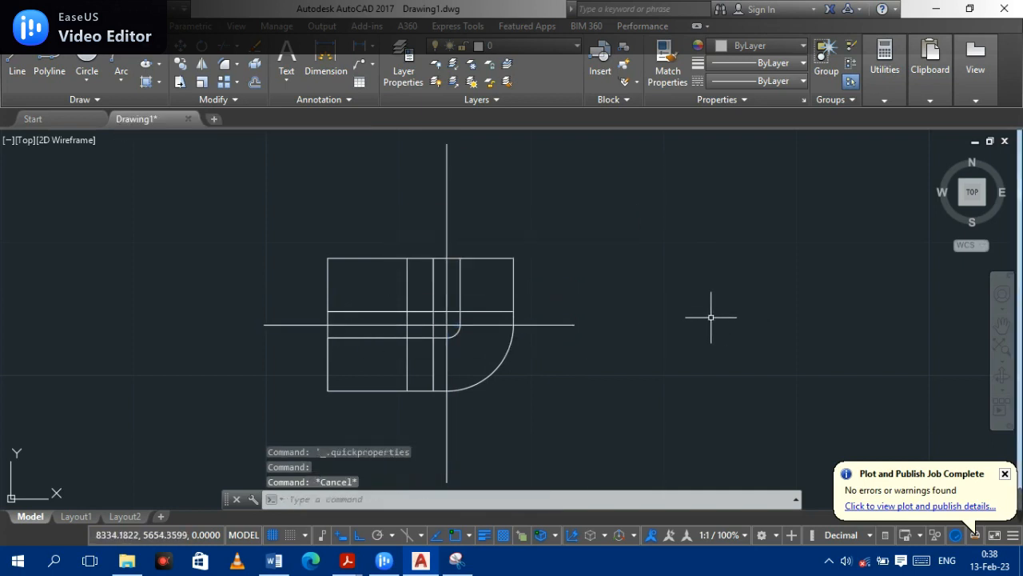
# Set the object colour of the vertical centre line and both horizontal centre line segments to olive green (114,116,48).
pyautogui.click(447, 227)
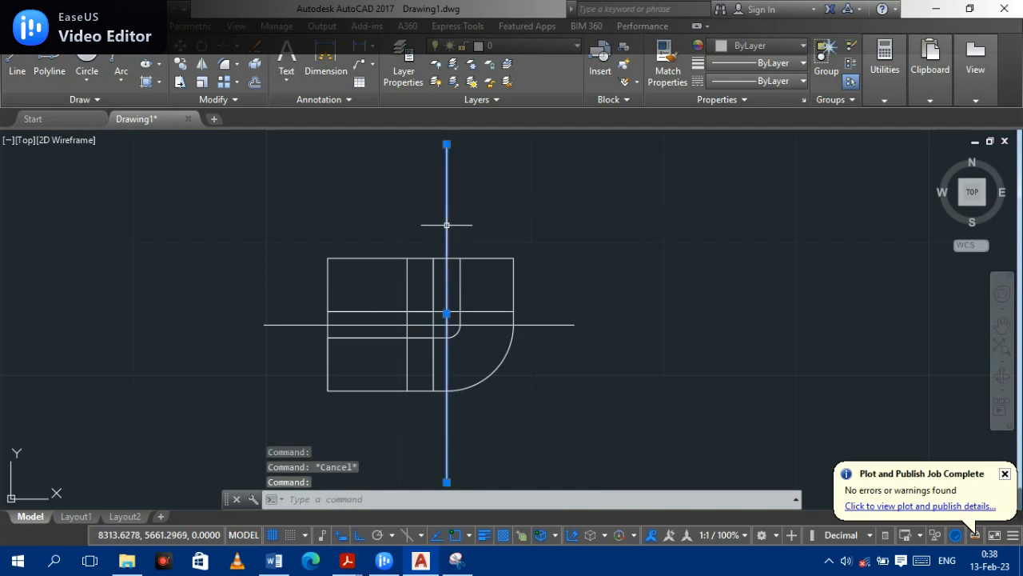
pyautogui.click(366, 325)
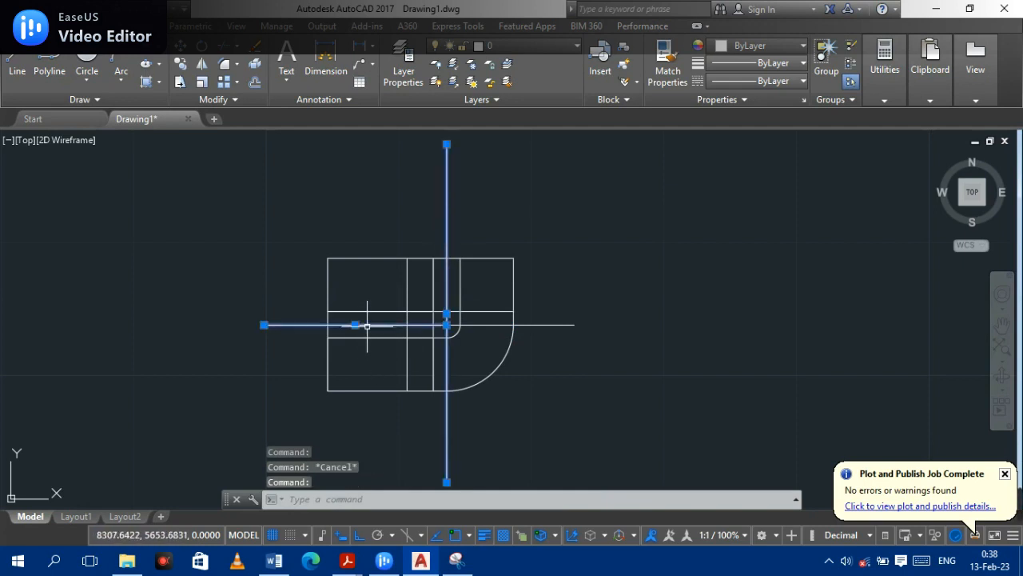
pyautogui.click(515, 325)
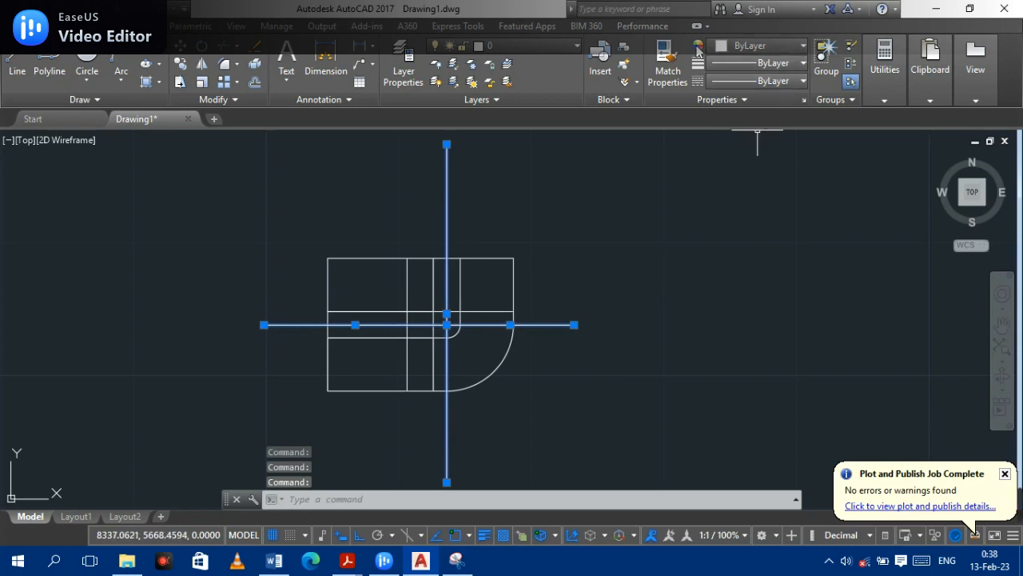
pyautogui.click(750, 48)
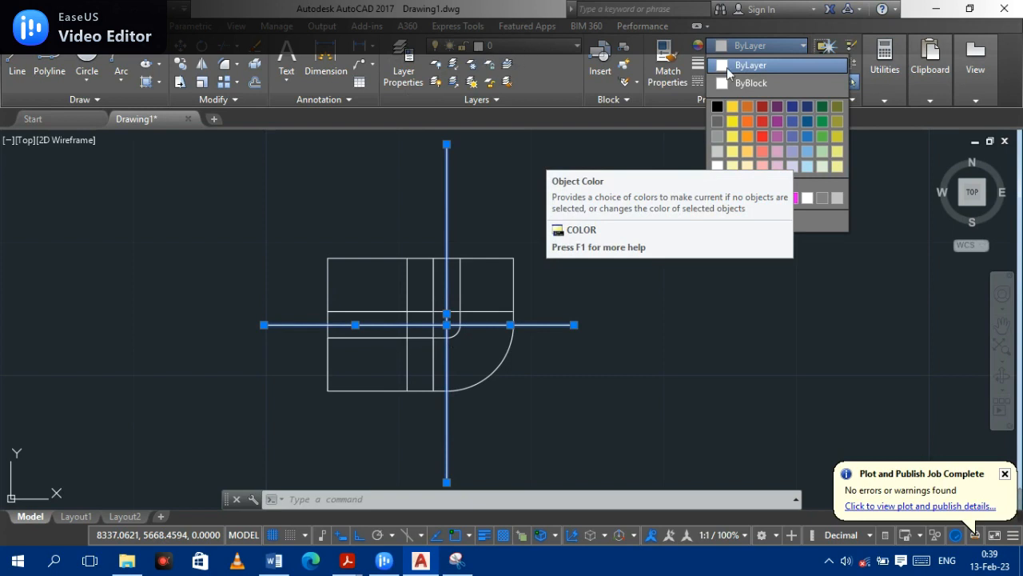
pyautogui.press('Escape')
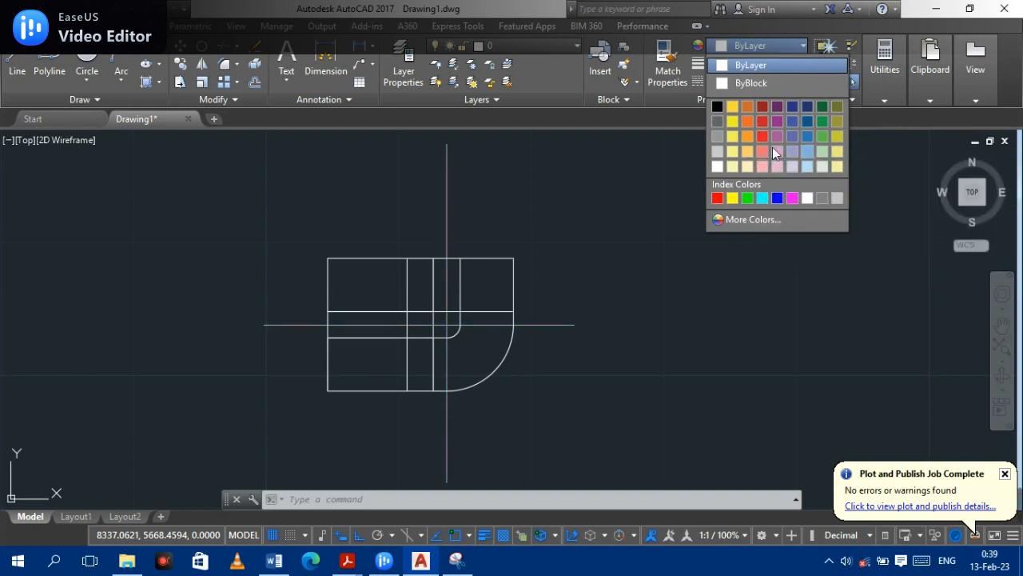
pyautogui.click(837, 110)
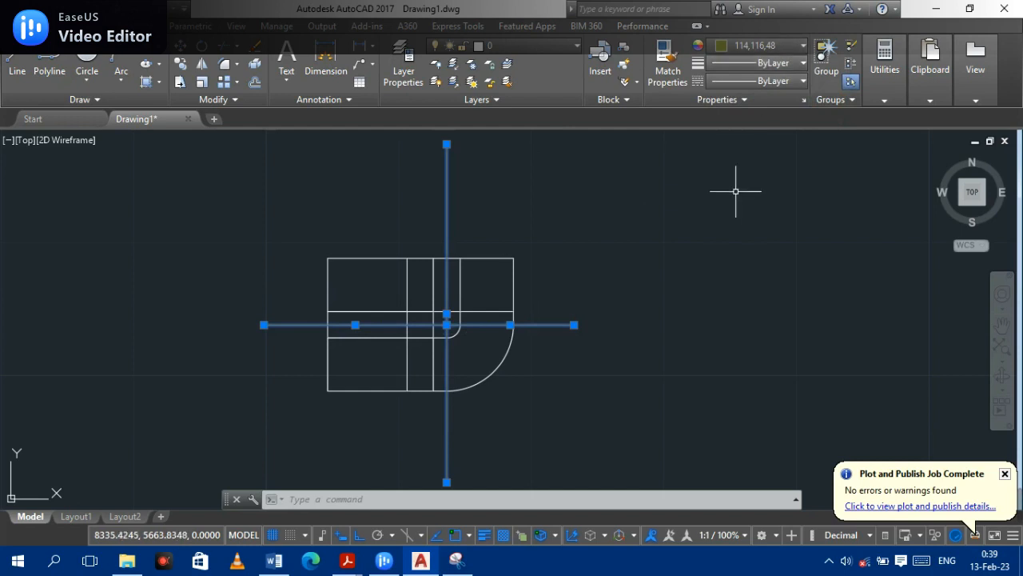
# Open the Linetype Manager for the selected centre lines and review the loadable linetypes in acadiso.lin.
pyautogui.click(804, 62)
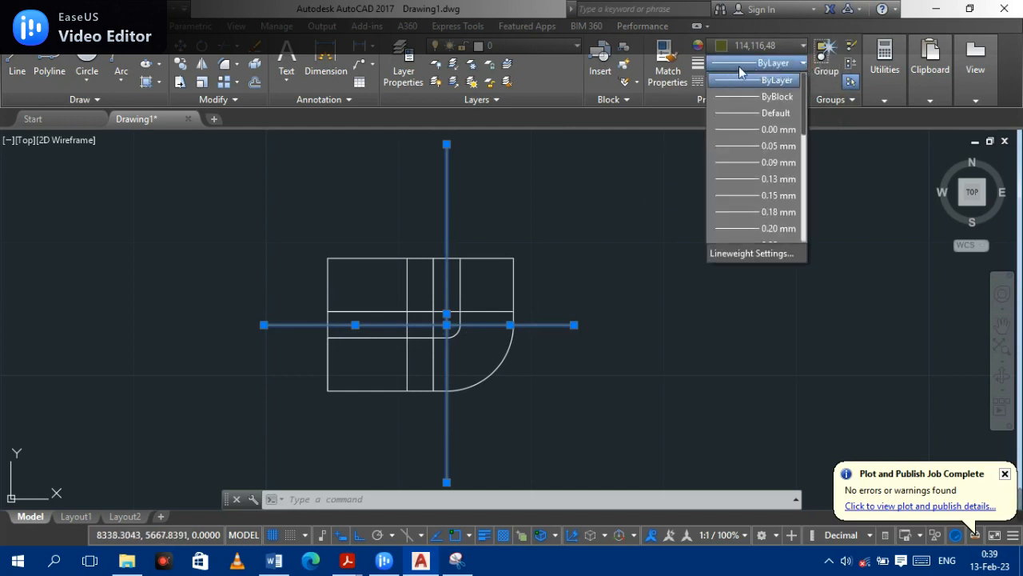
pyautogui.click(802, 70)
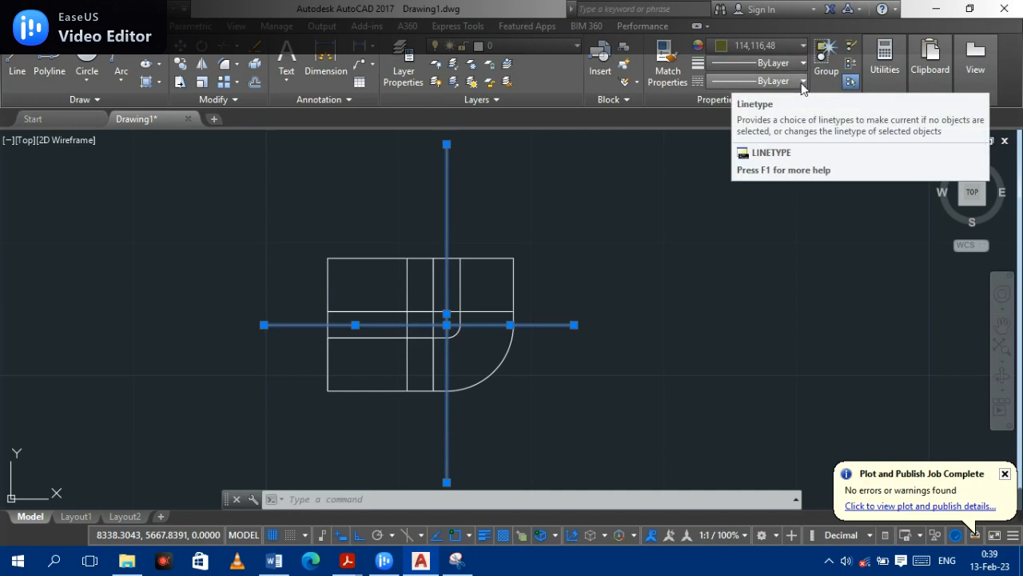
pyautogui.click(803, 82)
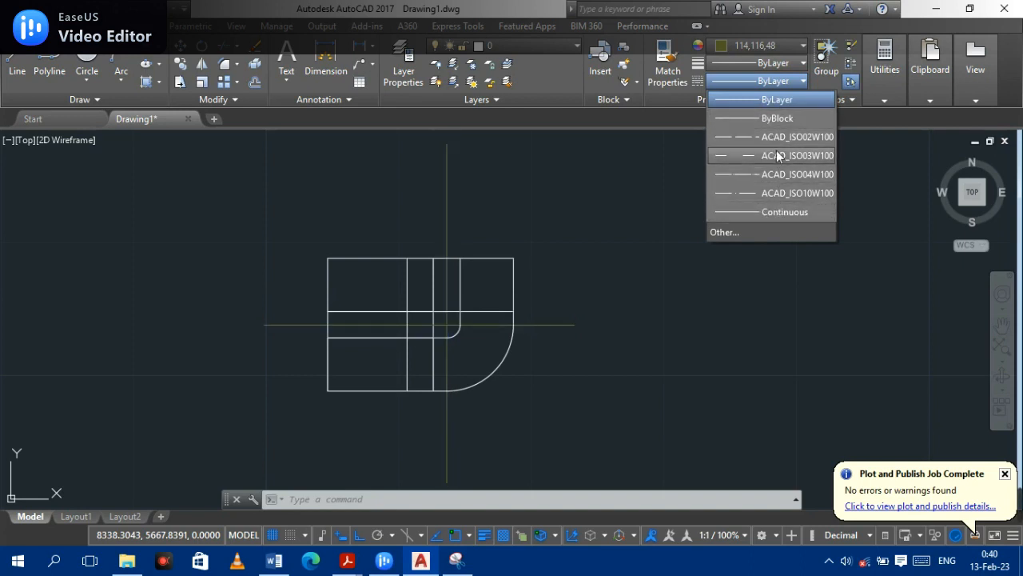
pyautogui.click(737, 232)
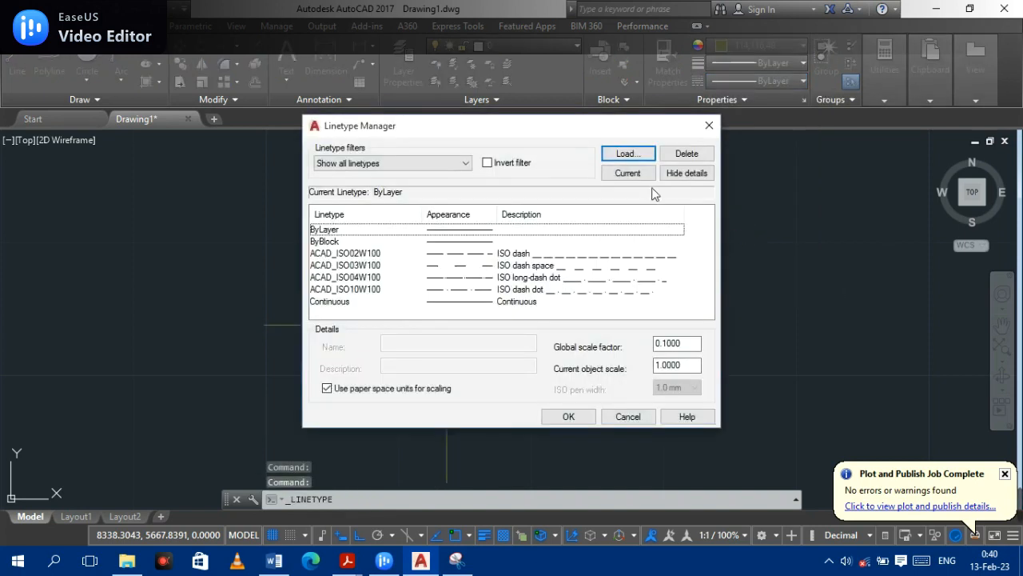
pyautogui.click(628, 154)
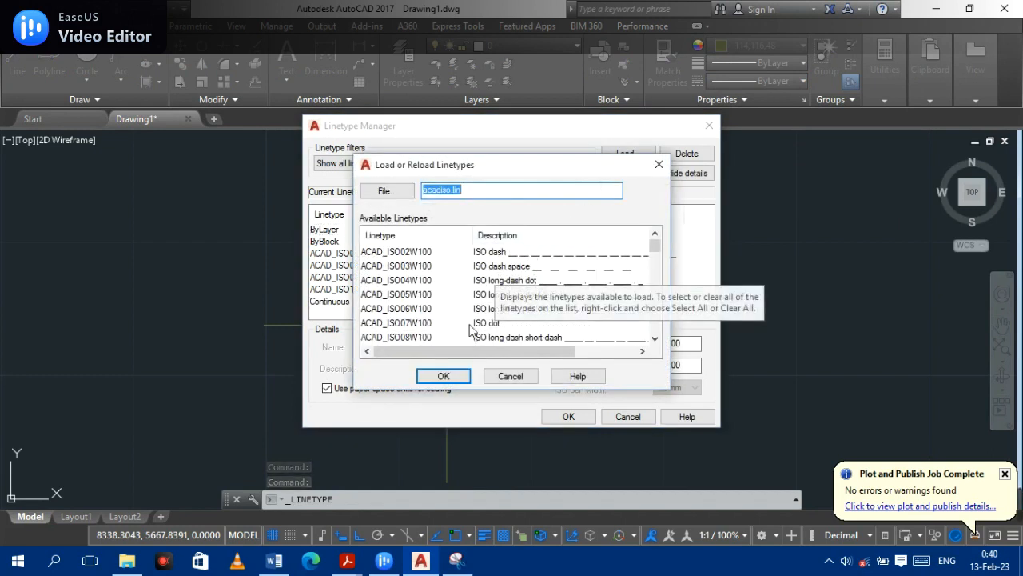
pyautogui.click(658, 165)
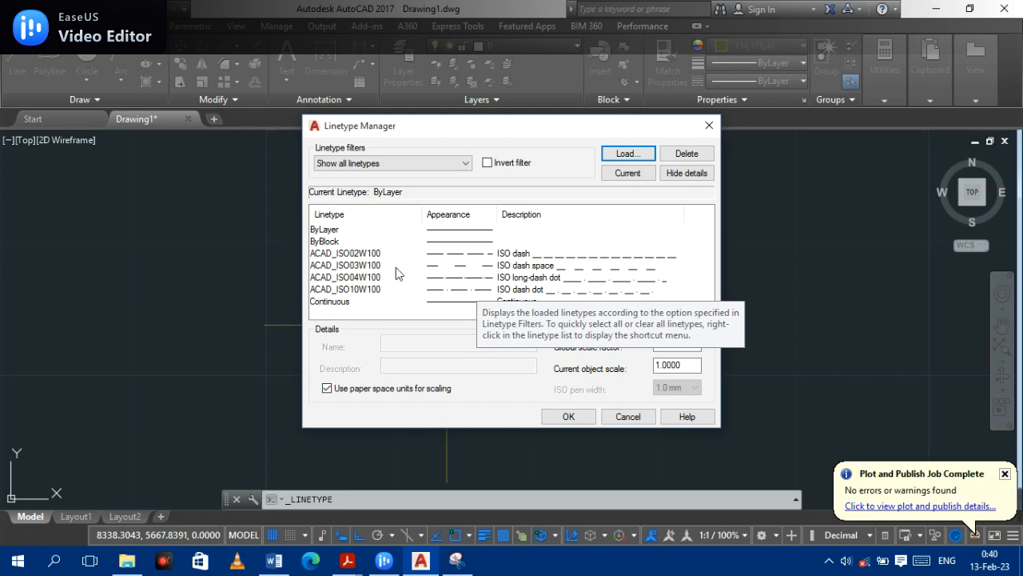
# Select the ACAD_ISO03W100 linetype in the Linetype Manager, check the global scale factor and accept the dialog.
pyautogui.click(372, 267)
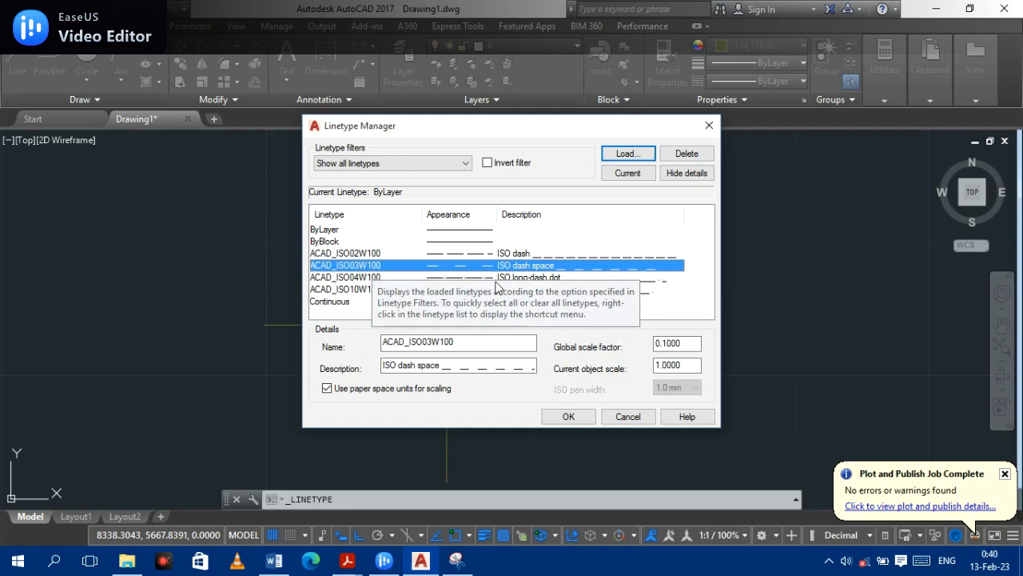
pyautogui.click(678, 344)
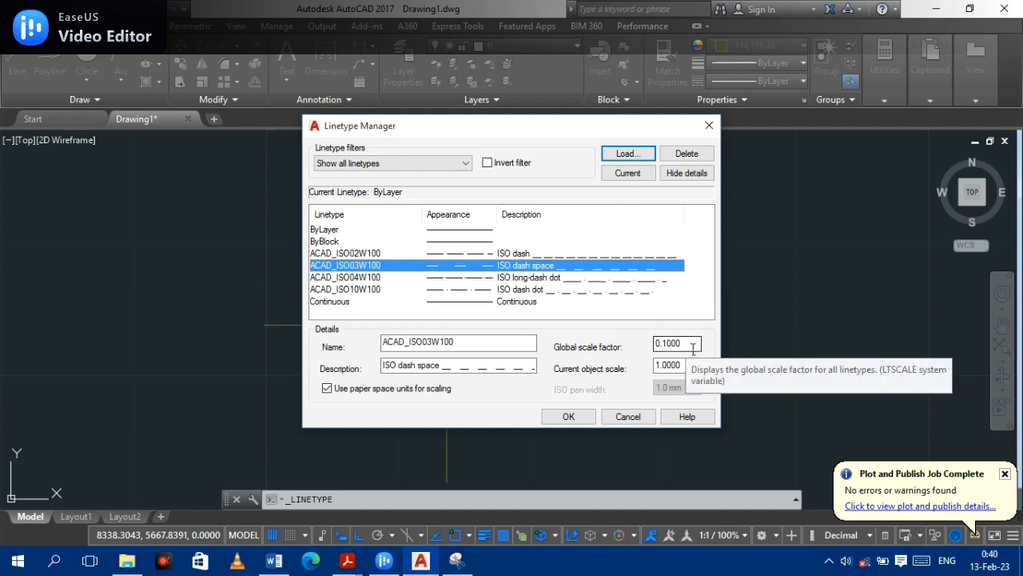
pyautogui.doubleClick(678, 344)
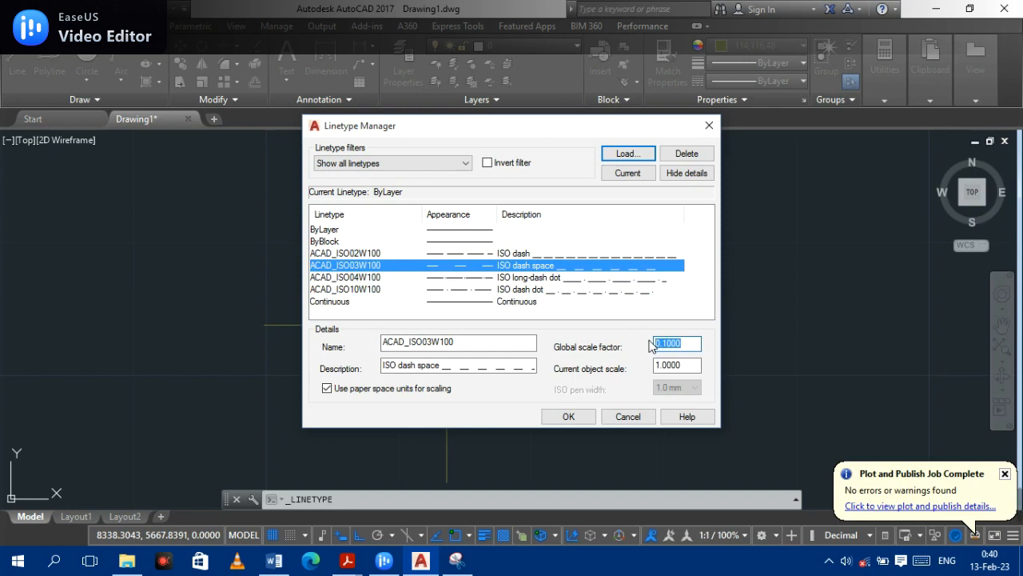
pyautogui.click(568, 417)
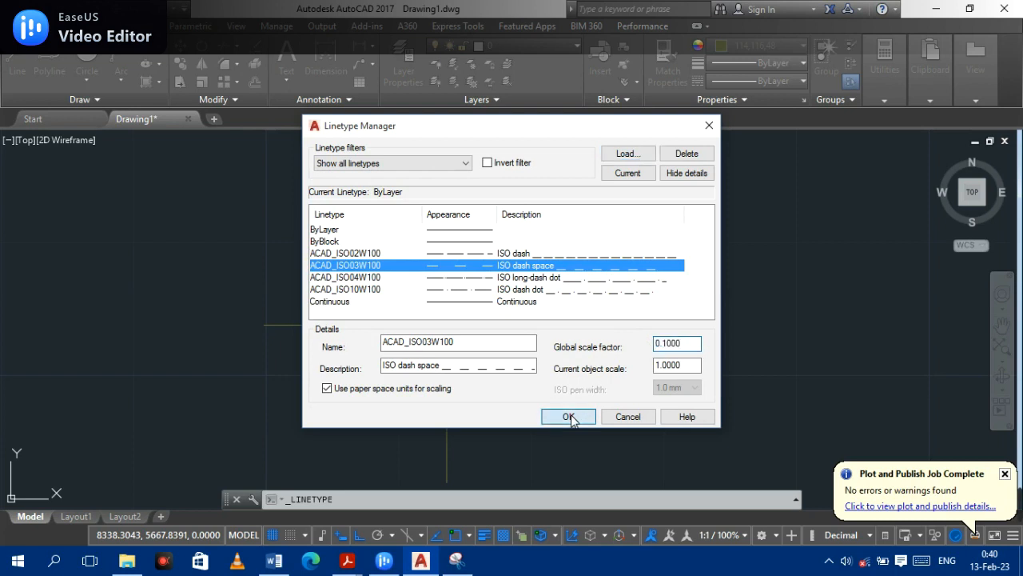
# Assign the ACAD_ISO04W100 linetype to the vertical centre line and both horizontal centre line segments, then clear the selection.
pyautogui.click(445, 199)
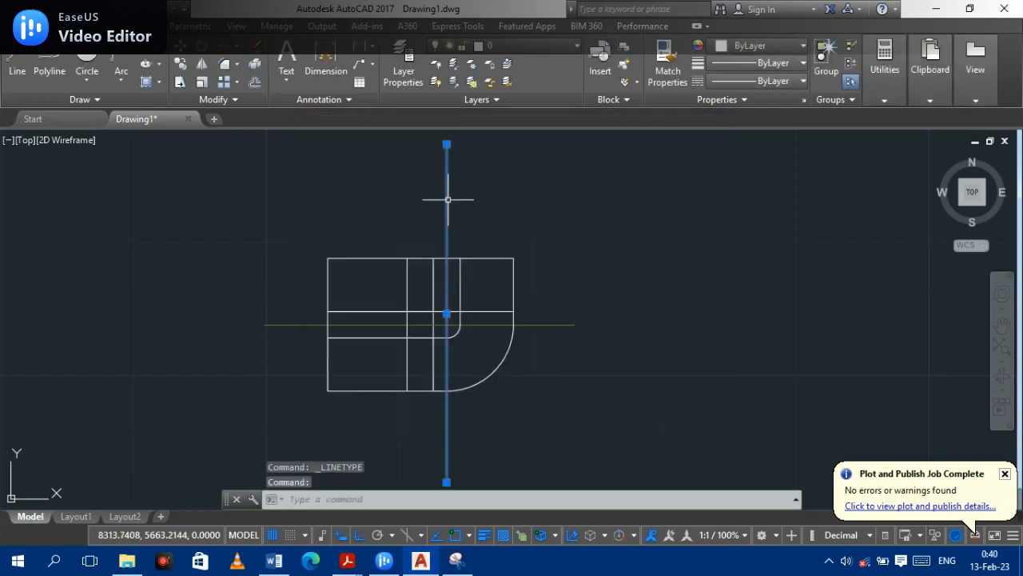
pyautogui.click(562, 324)
pyautogui.click(298, 324)
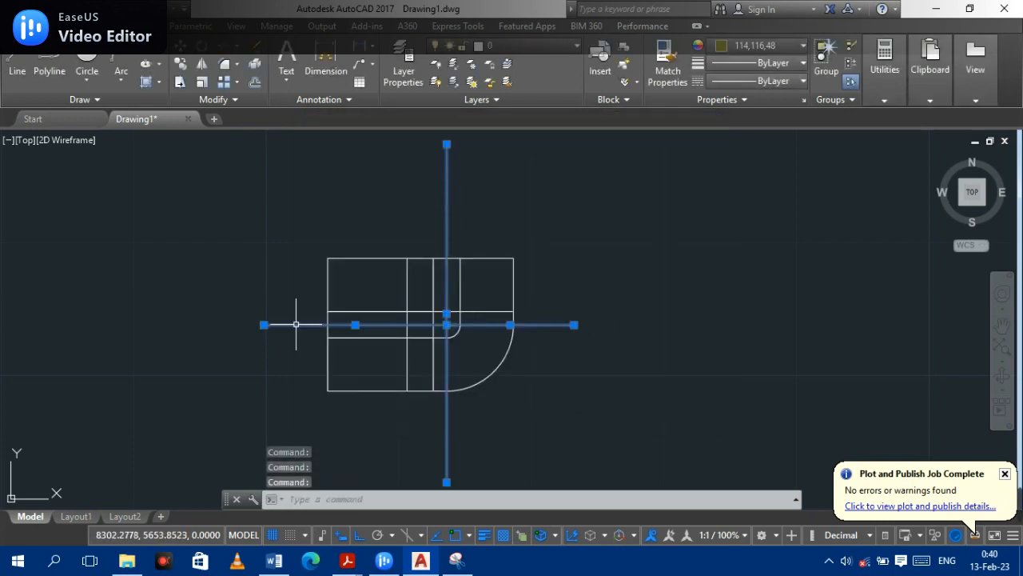
pyautogui.click(776, 83)
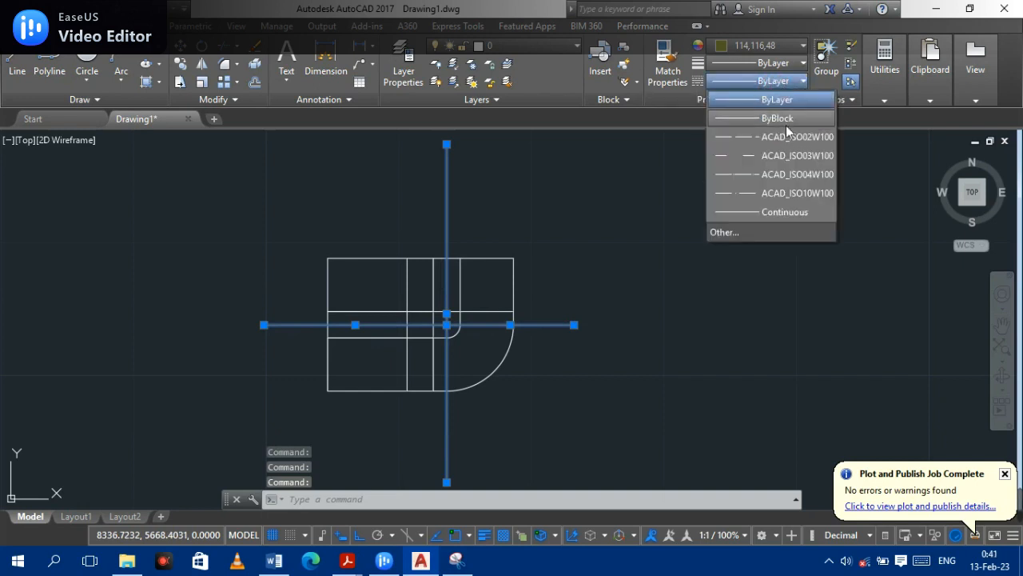
pyautogui.click(789, 176)
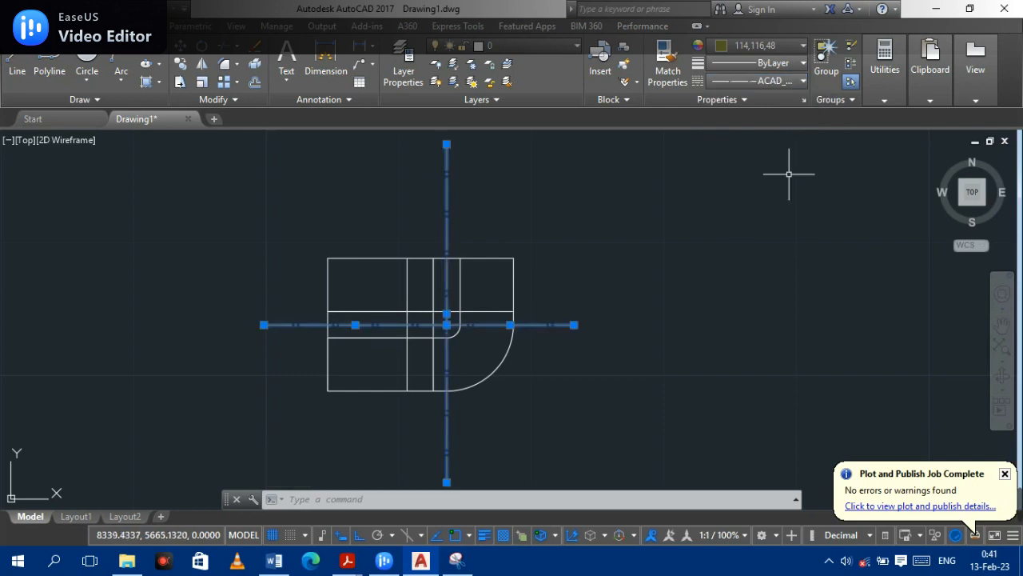
pyautogui.click(776, 80)
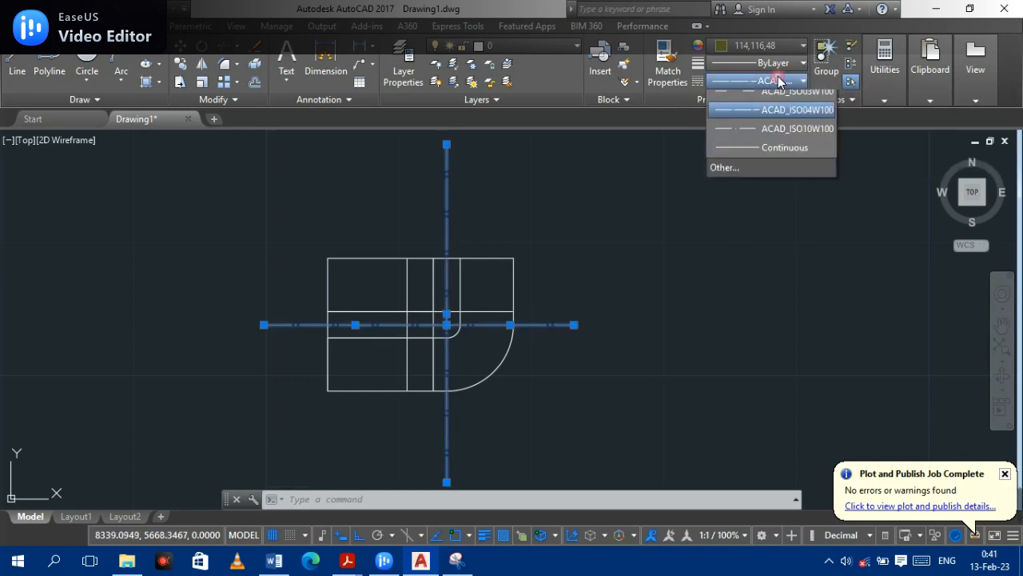
pyautogui.click(810, 174)
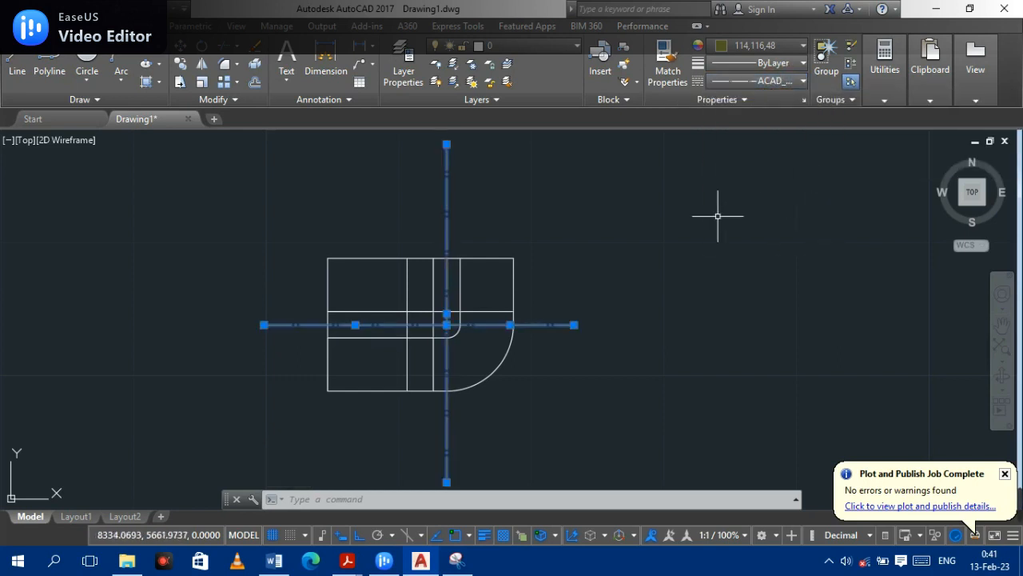
pyautogui.click(536, 204)
pyautogui.press('Escape')
pyautogui.press('Escape')
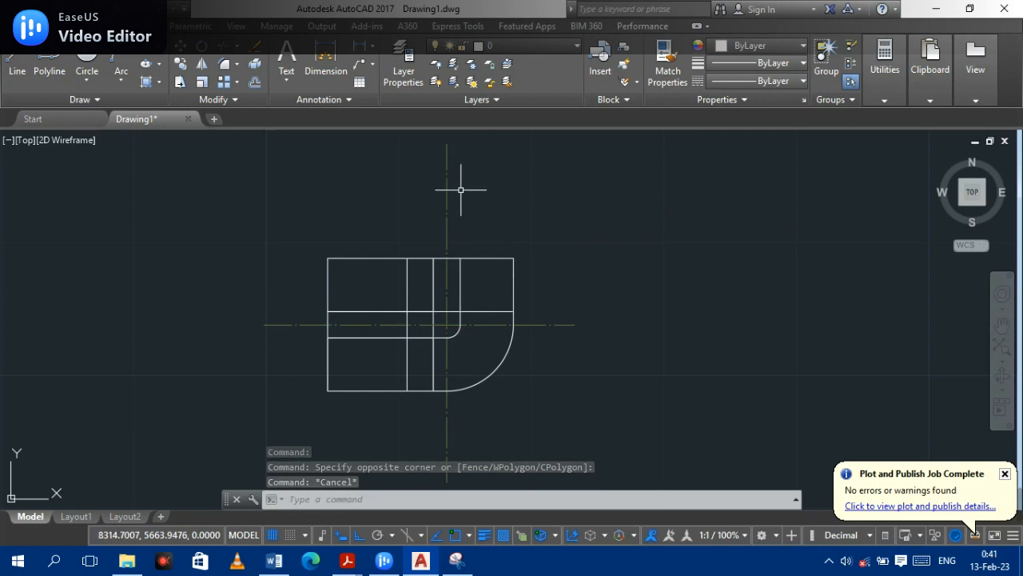
# Set a 0.30 mm lineweight on the outline edges of the upper-left and lower-left rectangles and the upper-right square.
pyautogui.scroll(7, 448, 183)
pyautogui.scroll(-3, 428, 188)
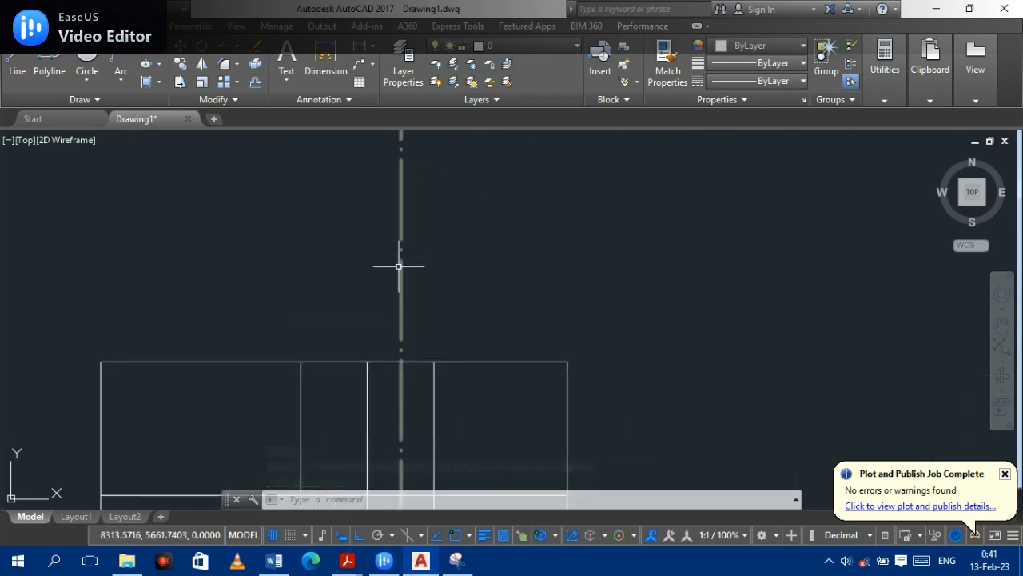
pyautogui.scroll(-4, 410, 257)
pyautogui.moveTo(439, 258); pyautogui.dragTo(535, 187, button='middle')
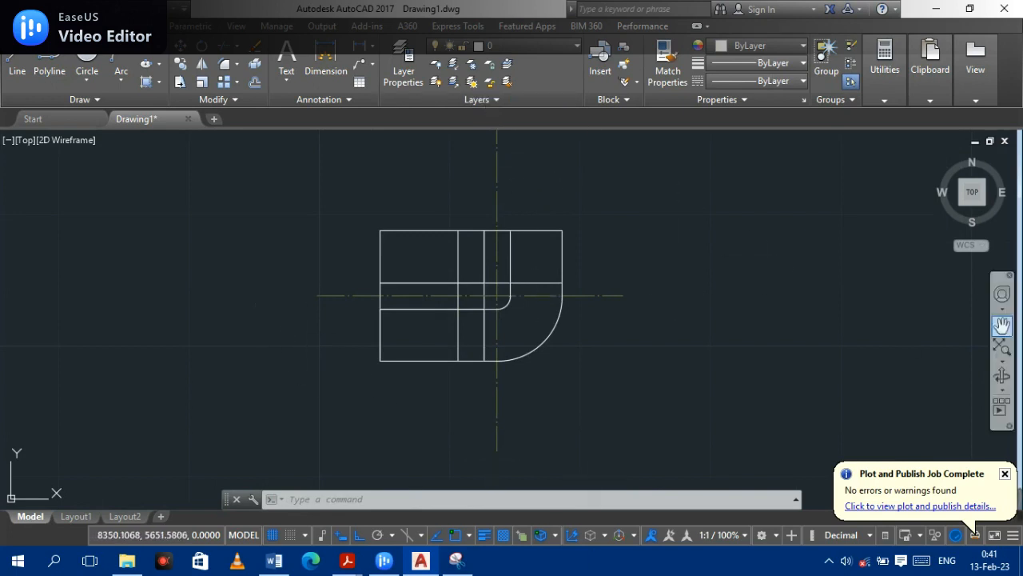
pyautogui.scroll(2, 420, 281)
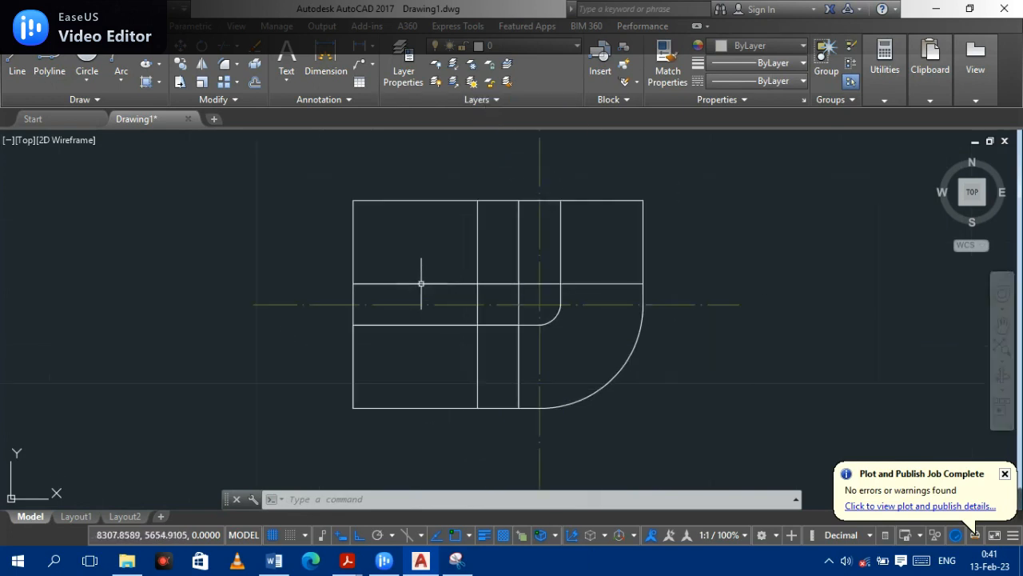
pyautogui.click(520, 258)
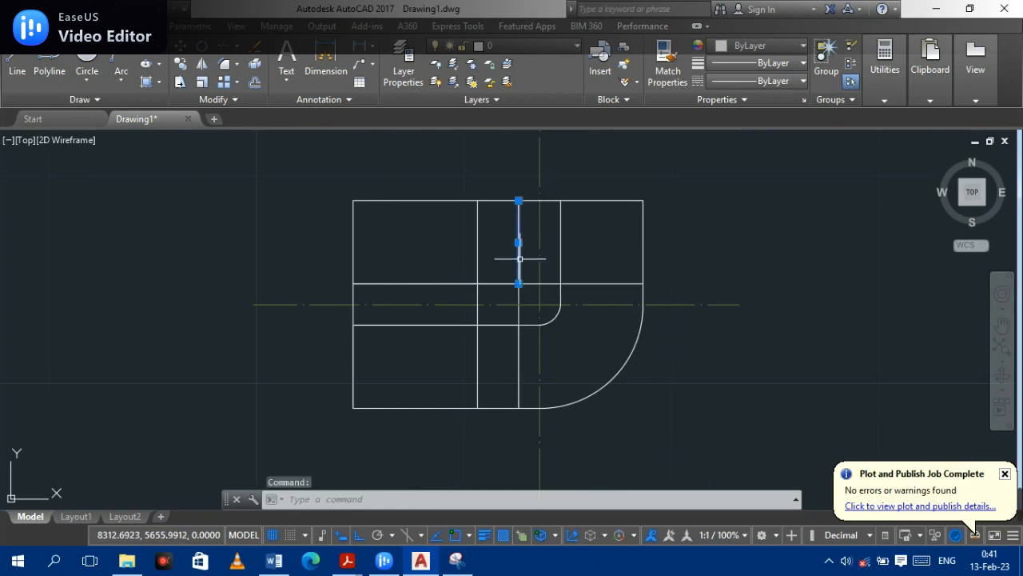
pyautogui.click(459, 281)
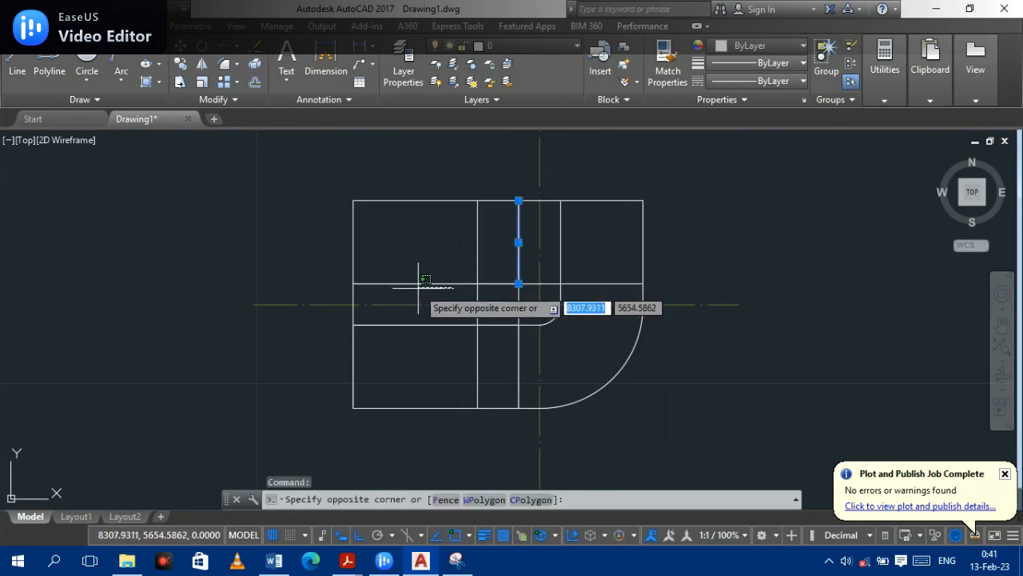
pyautogui.click(418, 284)
pyautogui.click(416, 281)
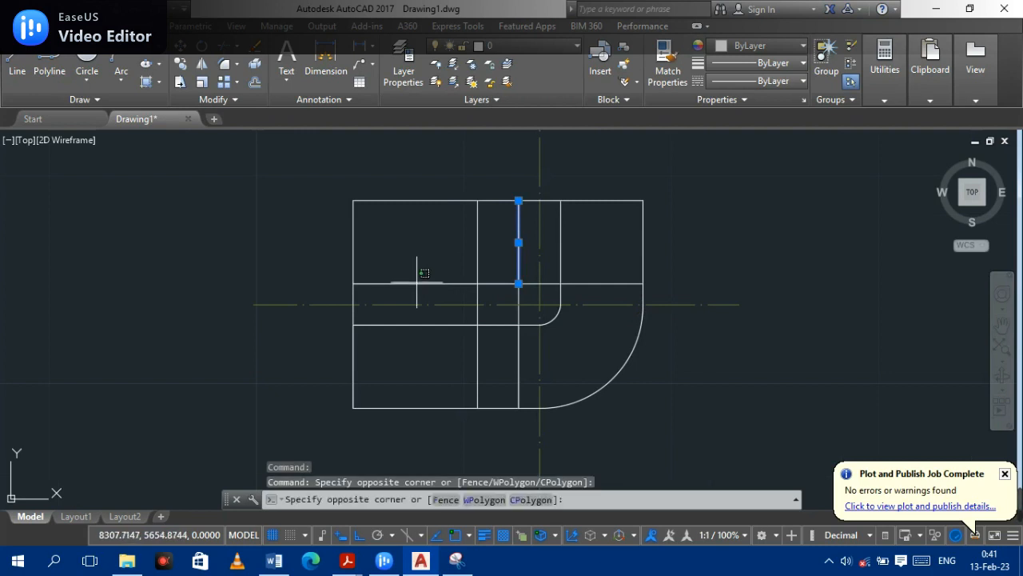
pyautogui.click(418, 285)
pyautogui.click(419, 284)
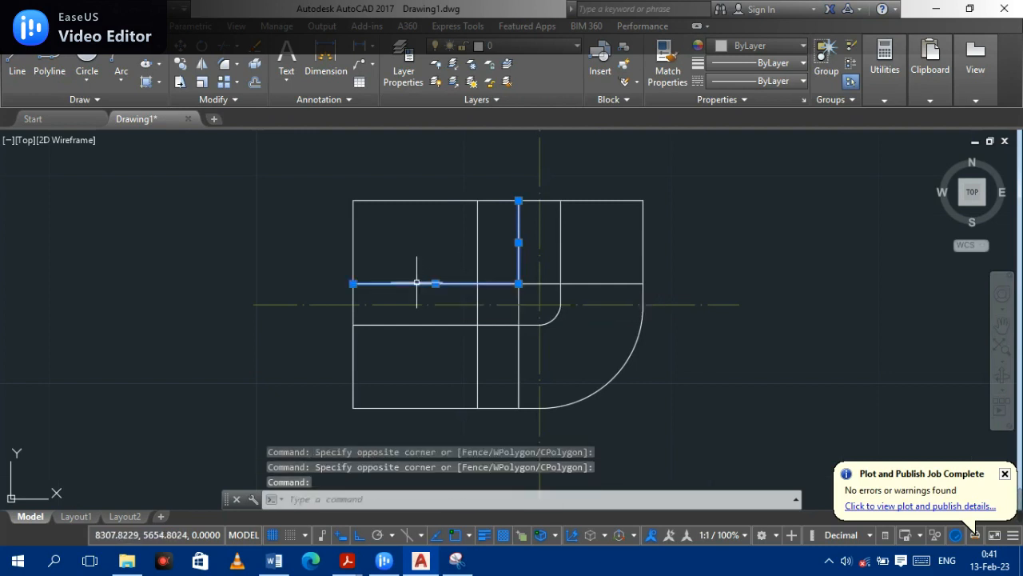
pyautogui.click(353, 240)
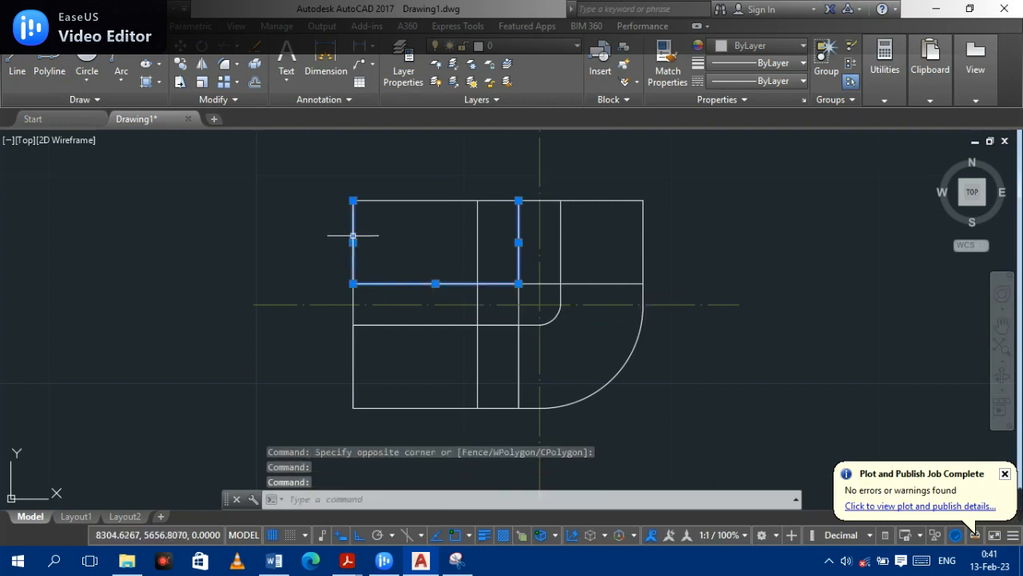
pyautogui.click(456, 201)
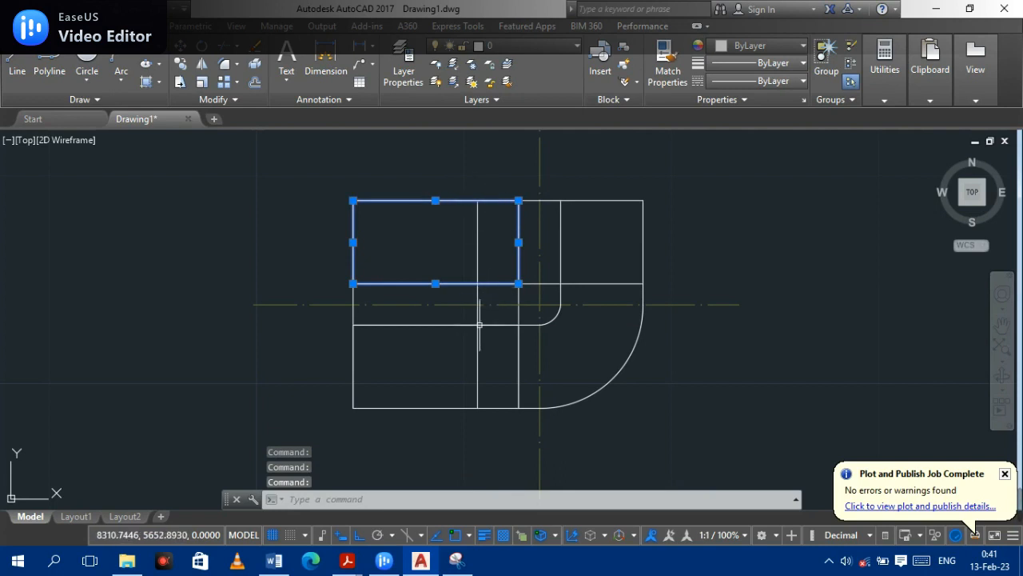
pyautogui.click(354, 365)
pyautogui.click(423, 324)
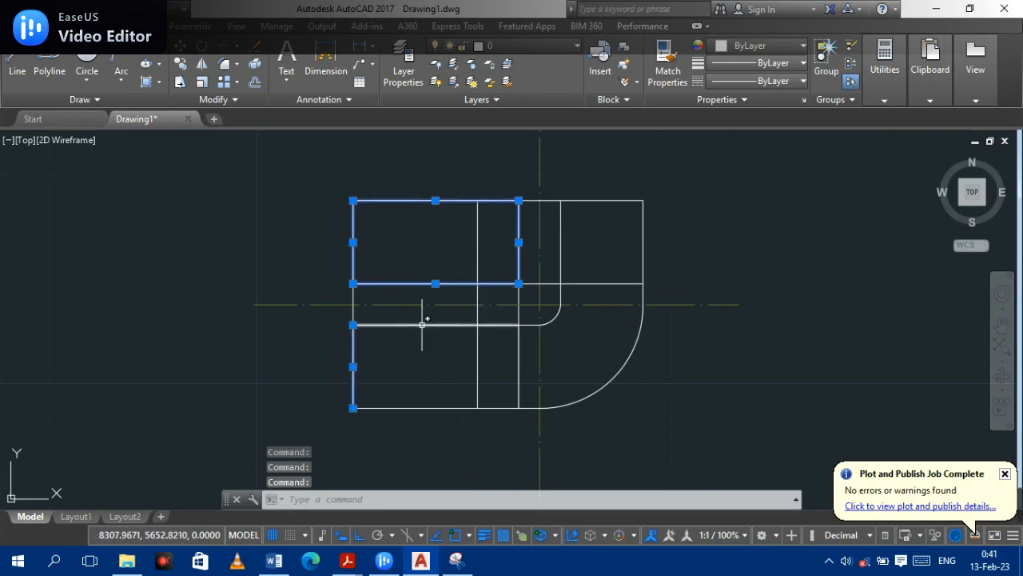
pyautogui.click(518, 364)
pyautogui.click(438, 406)
pyautogui.click(562, 240)
pyautogui.click(589, 284)
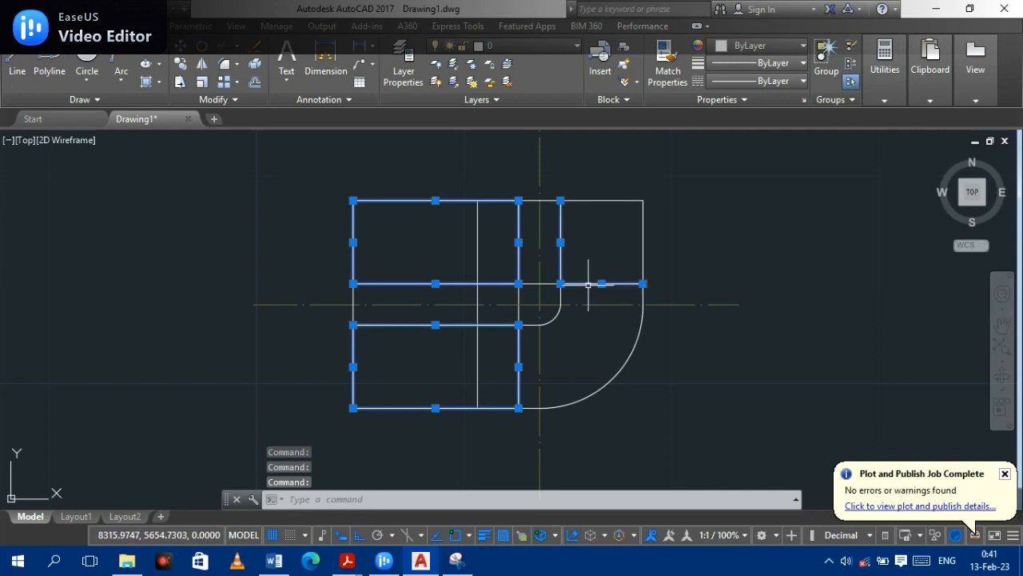
pyautogui.click(644, 255)
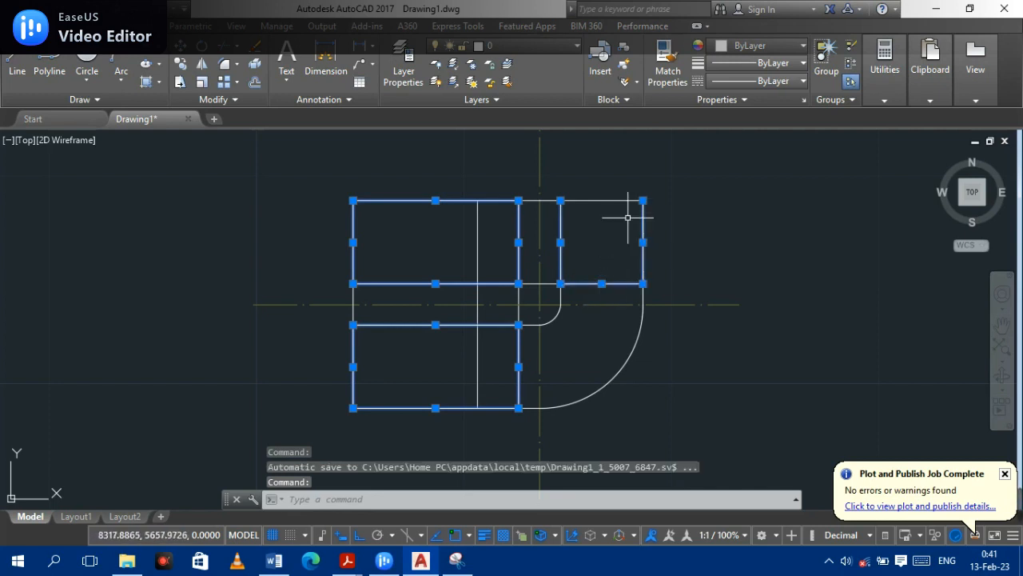
pyautogui.click(608, 199)
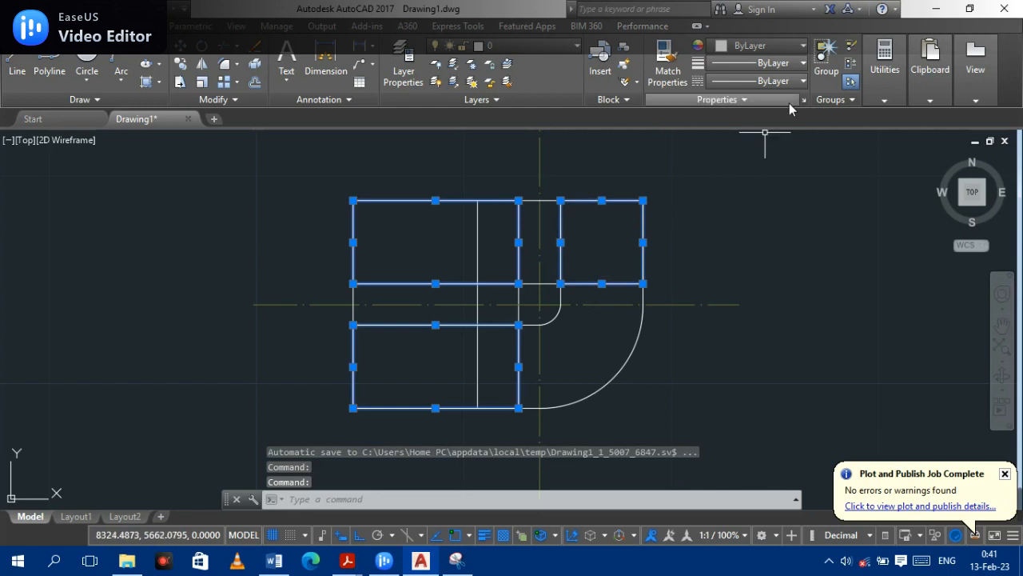
pyautogui.click(780, 64)
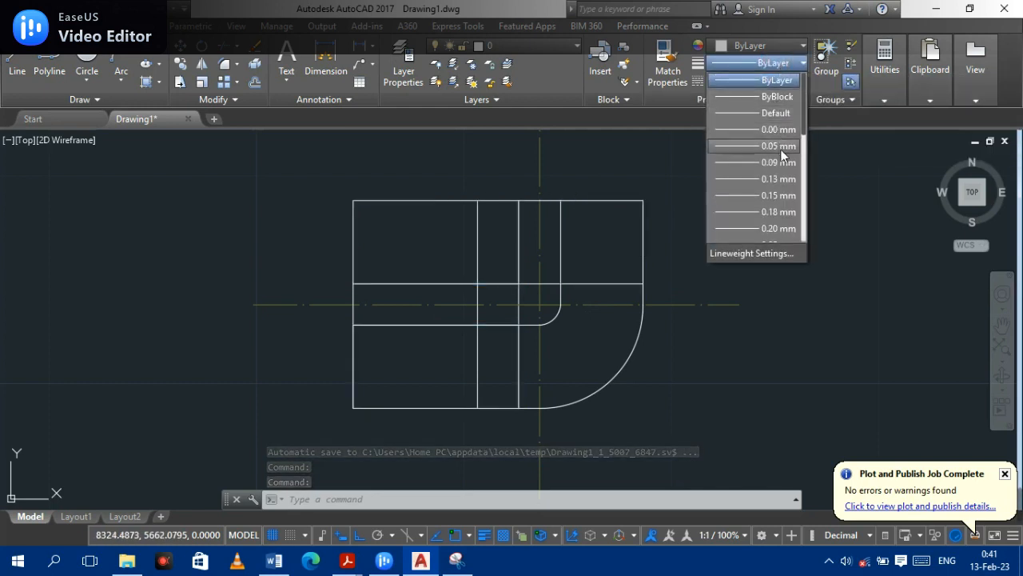
pyautogui.scroll(-1, 781, 209)
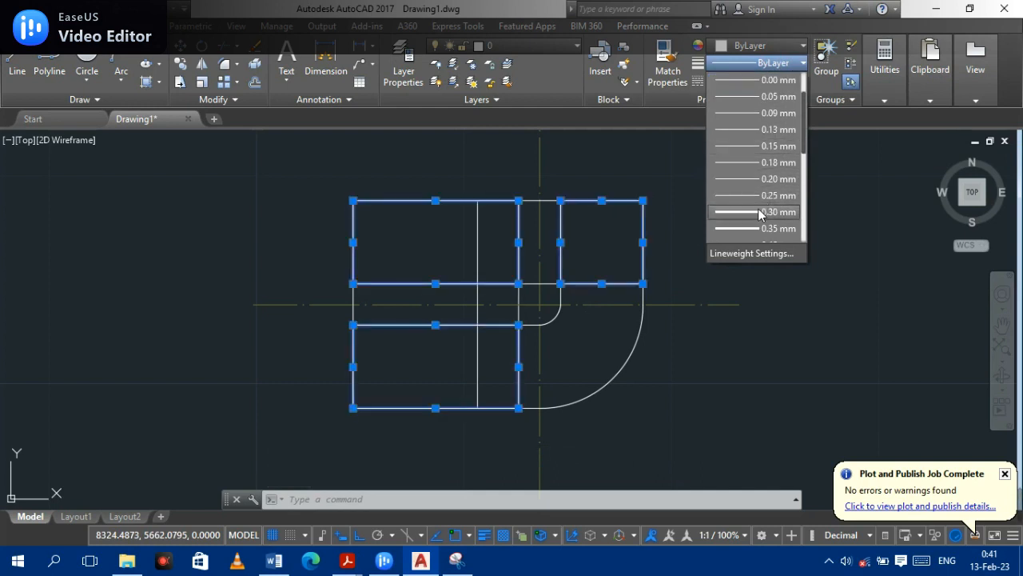
pyautogui.click(760, 211)
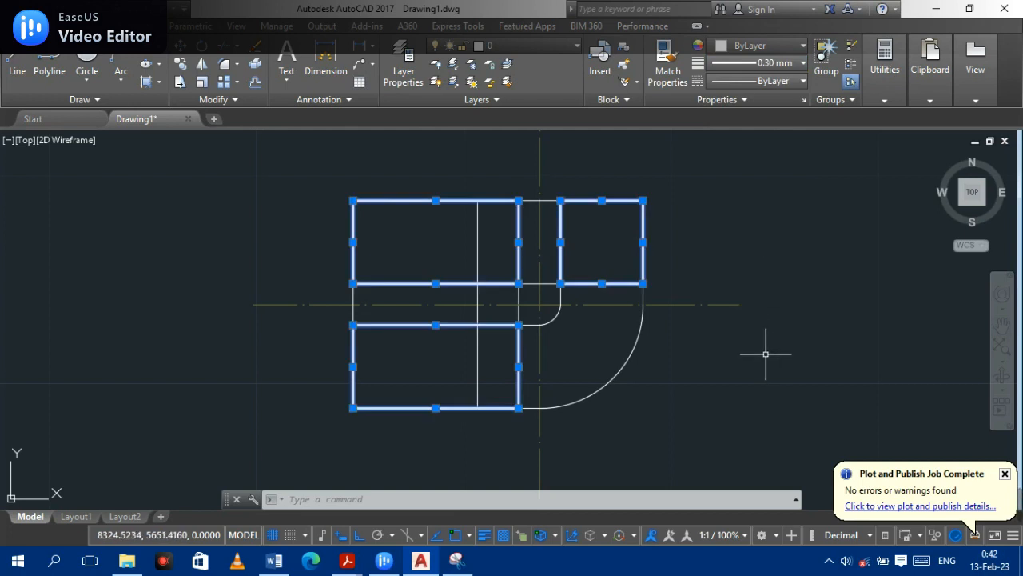
pyautogui.press('Escape')
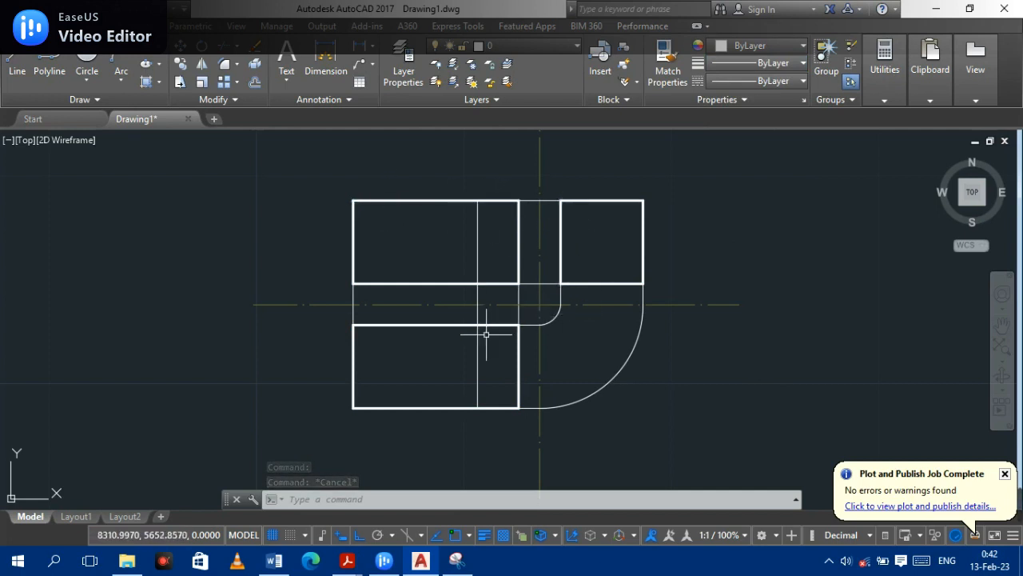
# Assign the ACAD_ISO02W100 linetype to the inner vertical line of the lower-left rectangle and clear the selection.
pyautogui.click(478, 360)
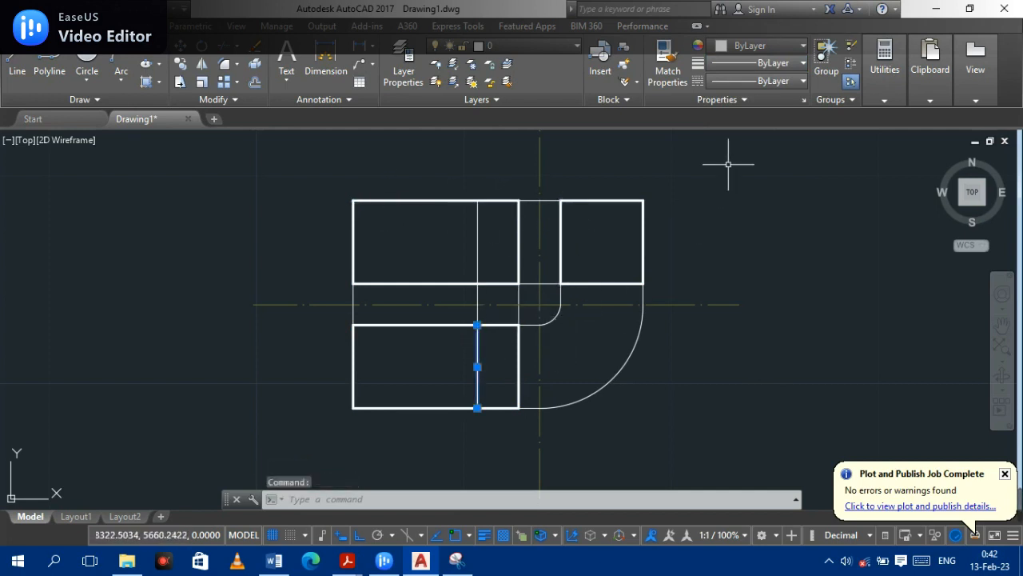
pyautogui.click(772, 80)
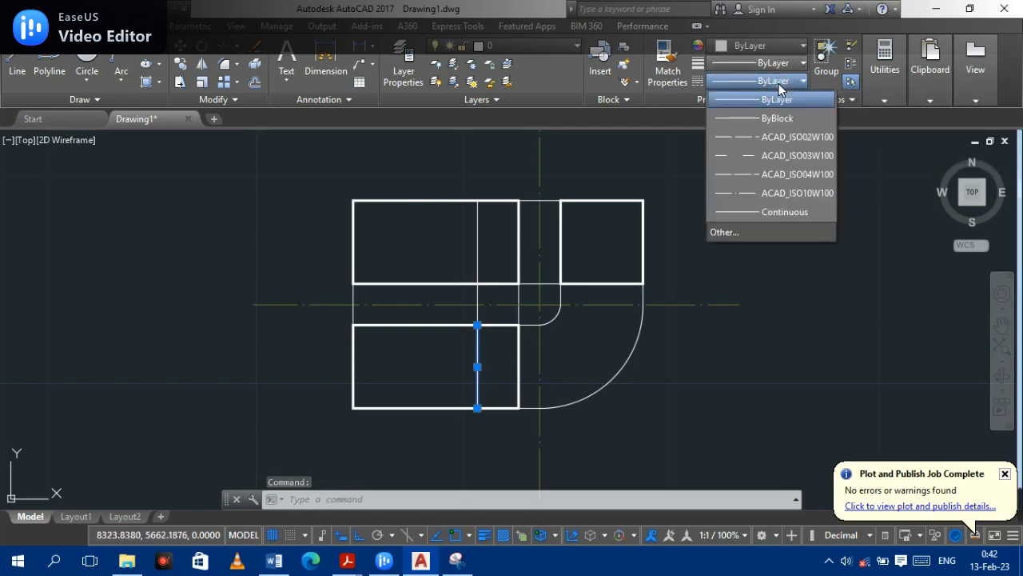
pyautogui.click(756, 136)
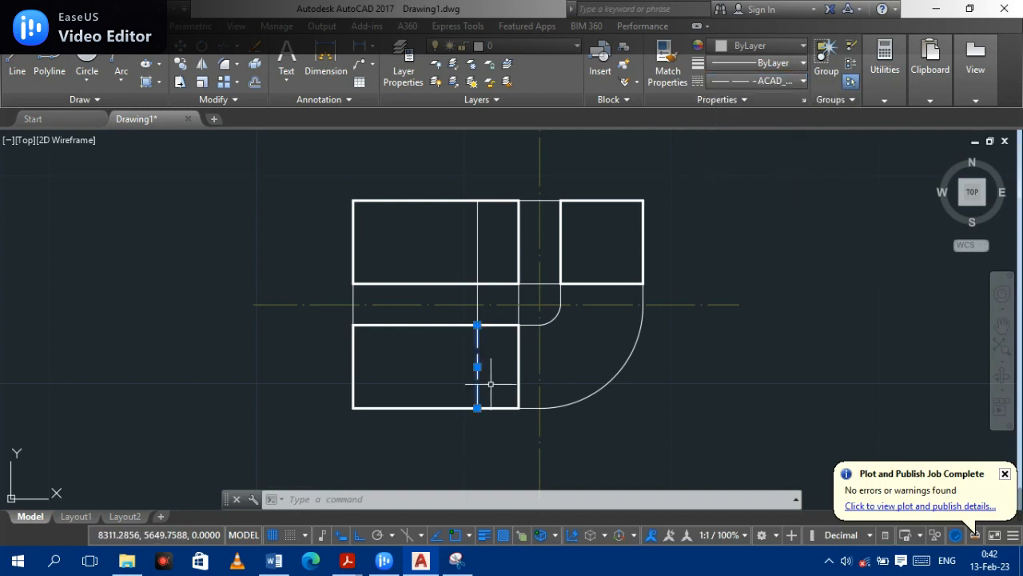
pyautogui.scroll(5, 484, 374)
pyautogui.click(461, 324)
pyautogui.press('Escape')
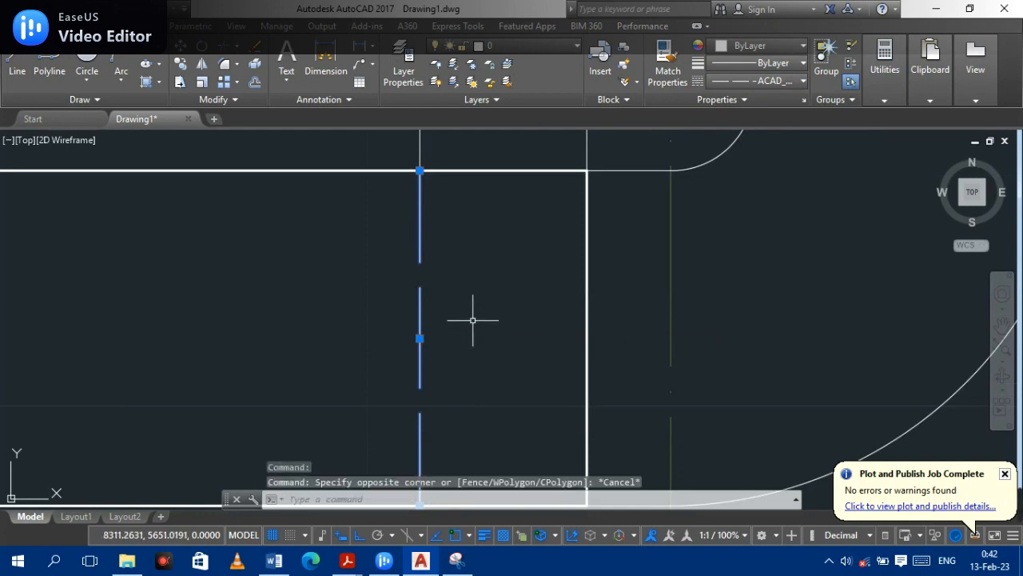
pyautogui.press('Escape')
pyautogui.scroll(-2, 434, 296)
pyautogui.scroll(-4, 434, 297)
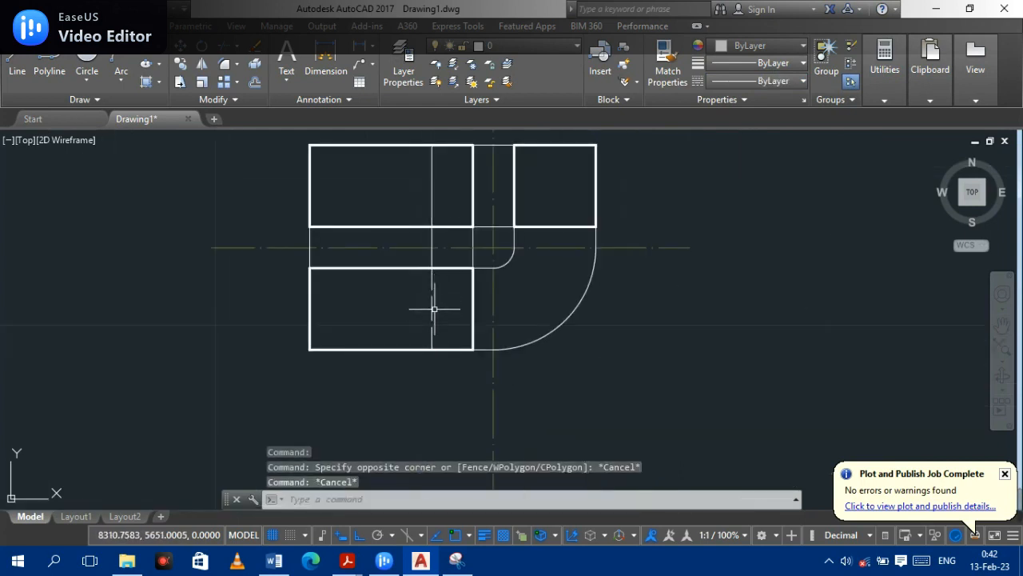
pyautogui.scroll(-2, 445, 320)
pyautogui.scroll(2, 462, 327)
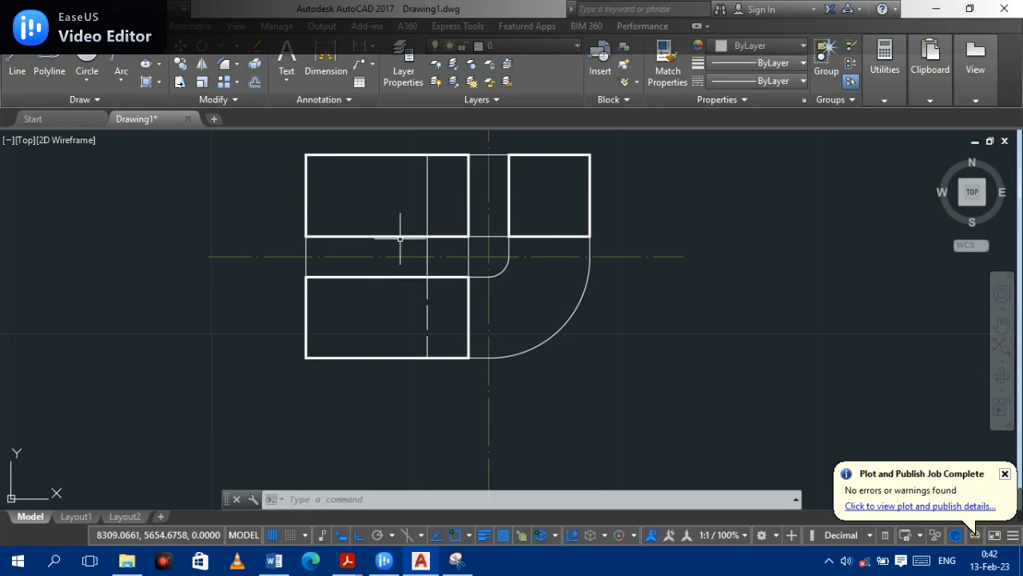
pyautogui.scroll(2, 455, 224)
pyautogui.scroll(-2, 479, 228)
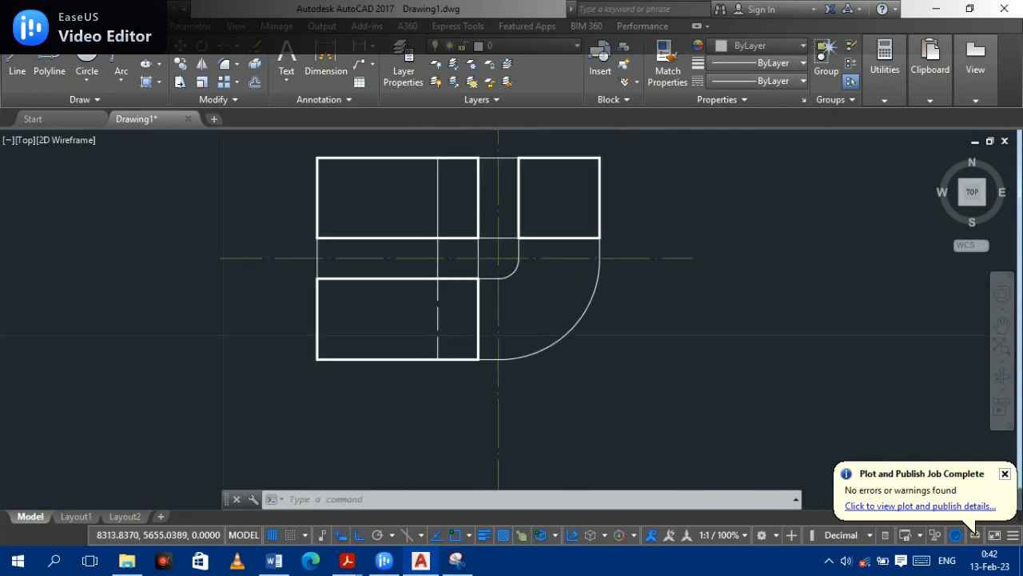
pyautogui.scroll(-2, 484, 220)
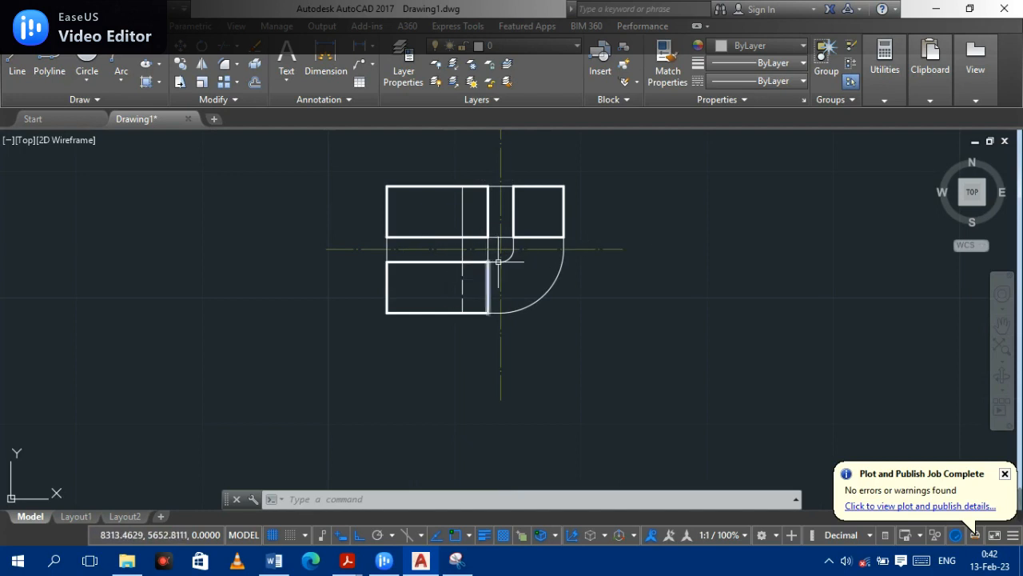
pyautogui.moveTo(526, 222)
pyautogui.mouseDown(button='middle')
pyautogui.moveTo(503, 258)
pyautogui.moveTo(460, 283)
pyautogui.mouseUp(button='middle')
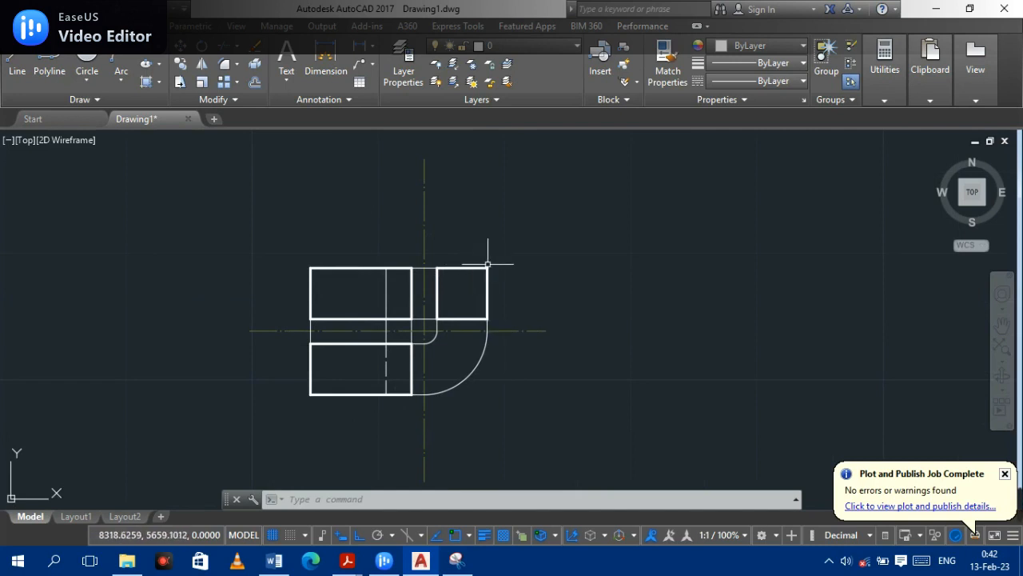
# Create a new layer named Teste in the Layer Properties Manager.
pyautogui.click(407, 85)
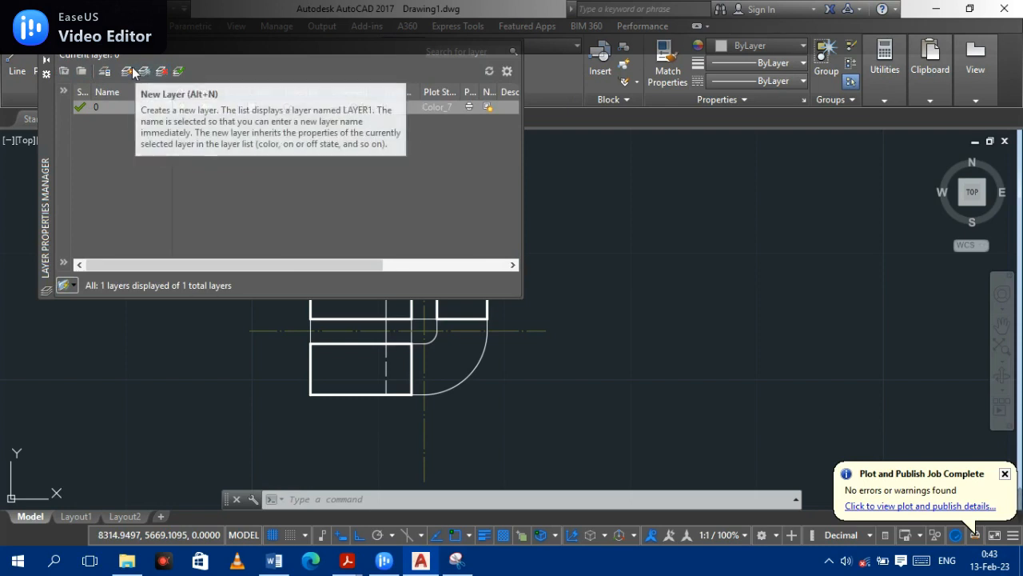
pyautogui.click(128, 72)
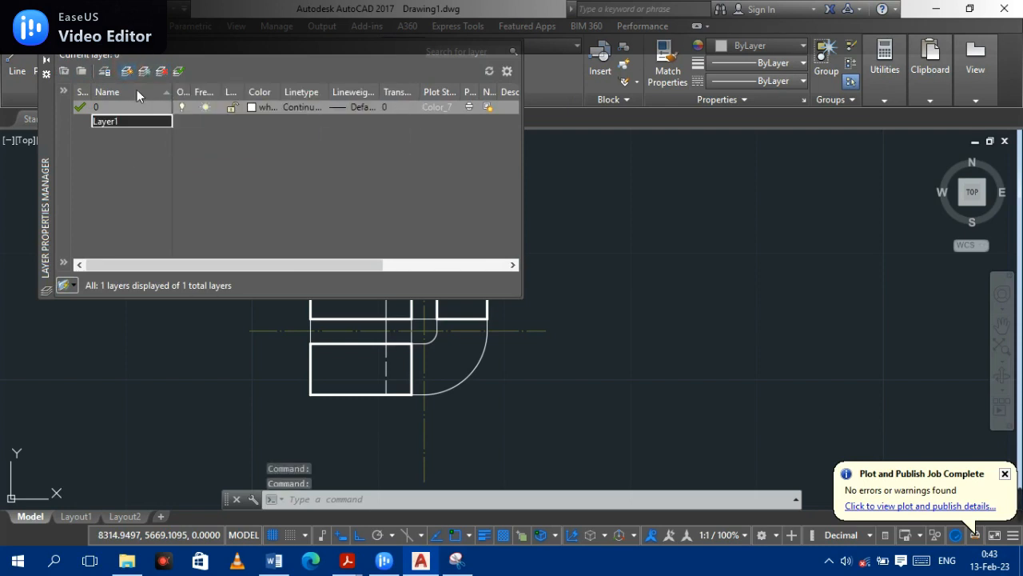
pyautogui.write('Teste')
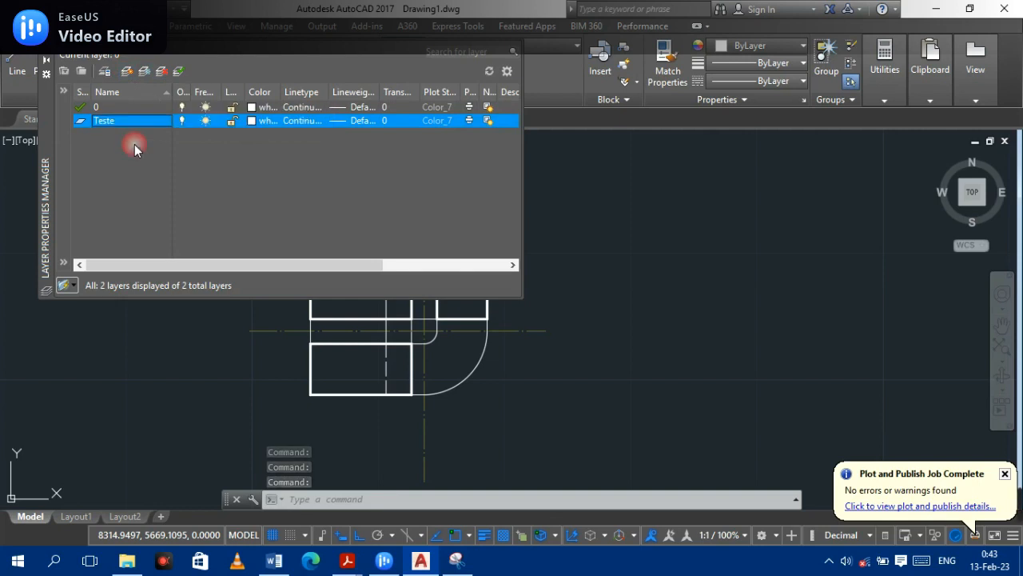
# Review the colour choices and the loaded and loadable linetypes for the Teste layer, cancelling each dialog.
pyautogui.click(254, 120)
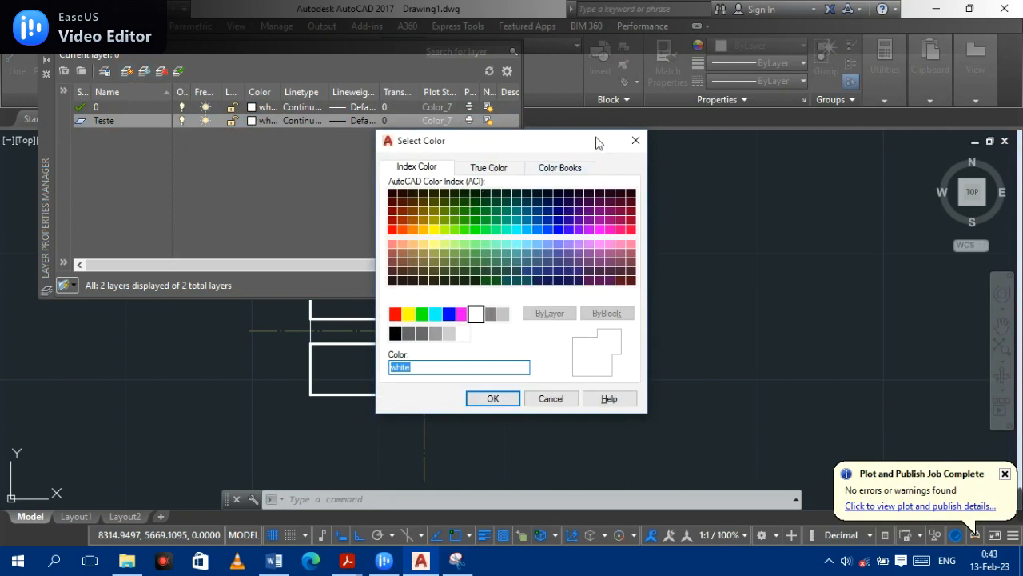
pyautogui.click(645, 147)
pyautogui.click(306, 120)
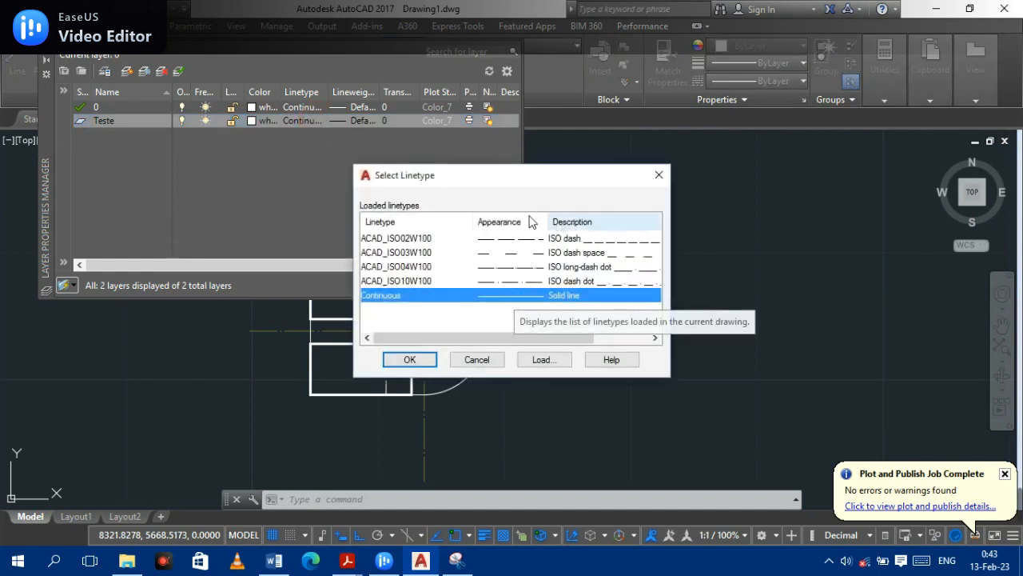
pyautogui.click(539, 359)
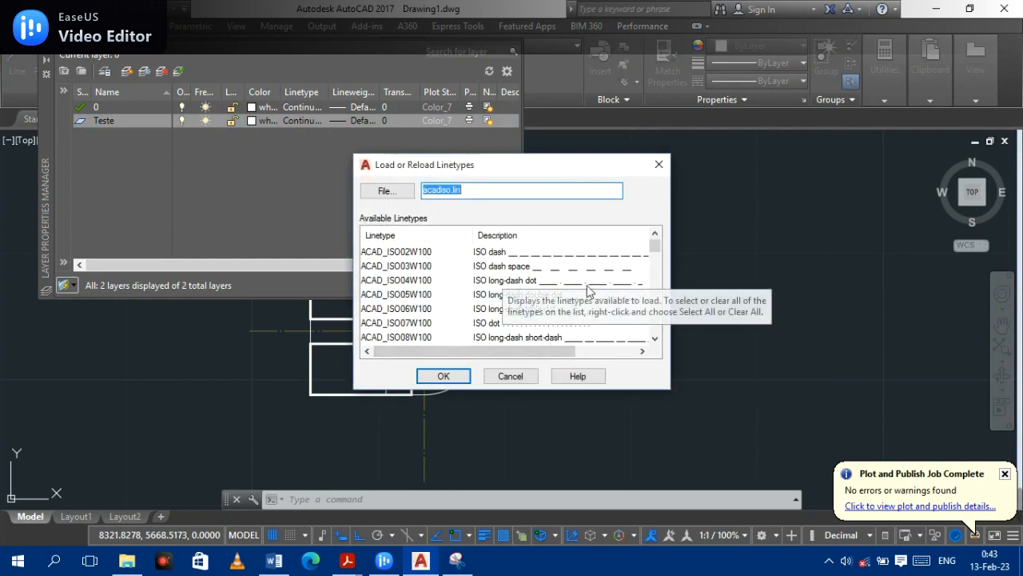
pyautogui.click(658, 164)
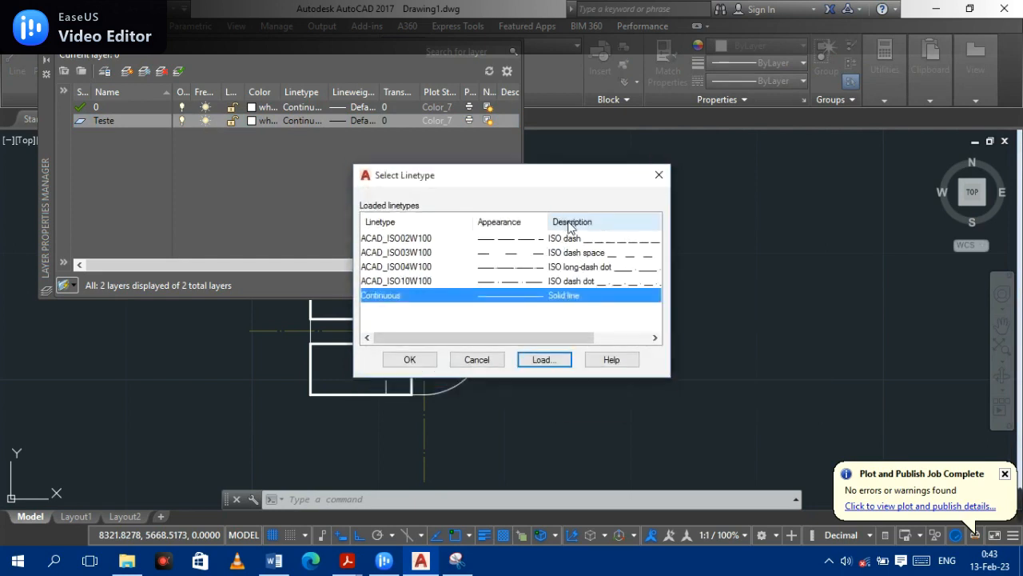
pyautogui.click(477, 359)
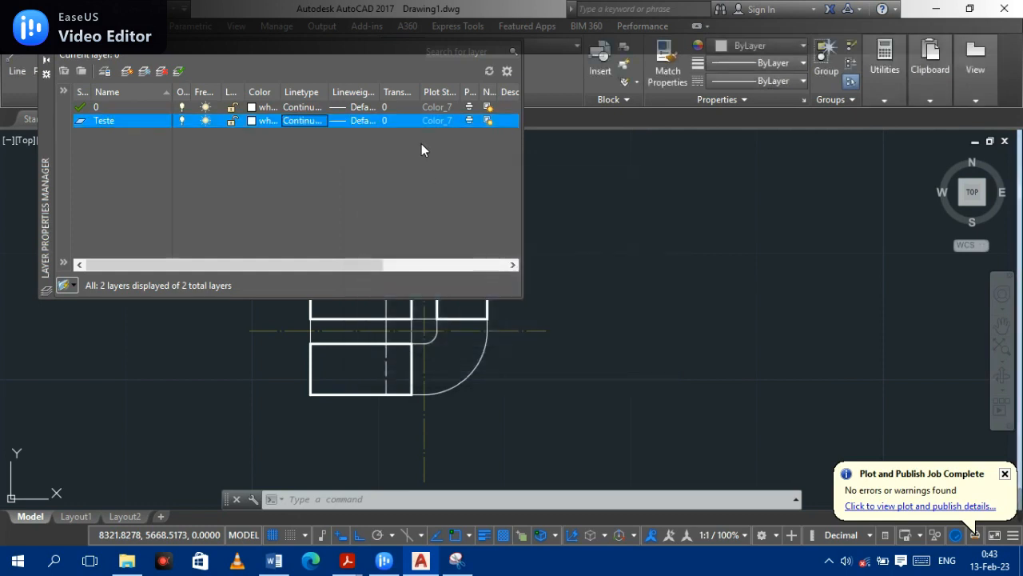
# Widen the Transparency column, review the lineweight choices for the Teste layer, and close the layer manager.
pyautogui.moveTo(420, 92)
pyautogui.mouseDown()
pyautogui.moveTo(480, 94)
pyautogui.moveTo(434, 93)
pyautogui.mouseUp()
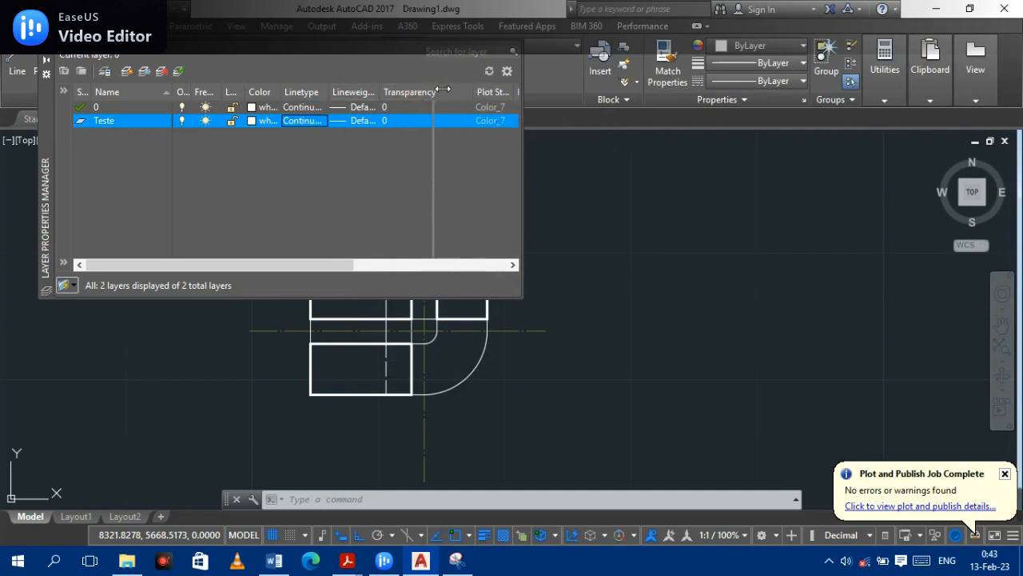
pyautogui.click(347, 121)
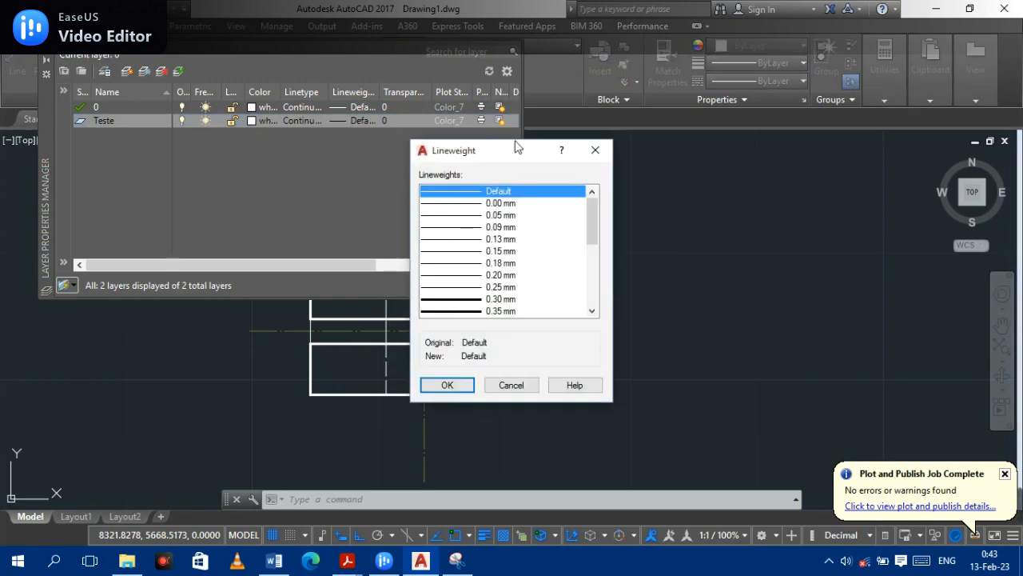
pyautogui.click(591, 150)
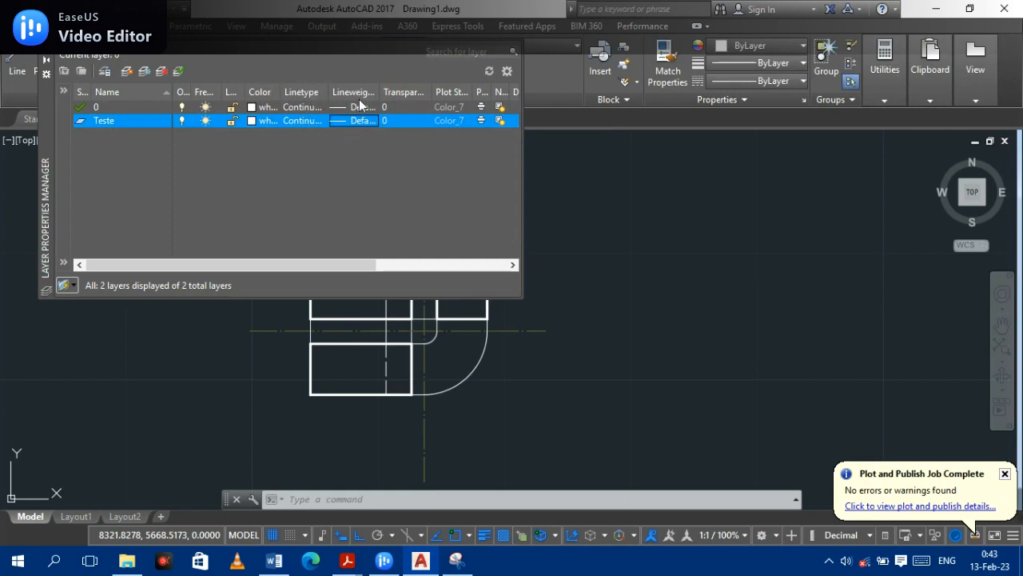
pyautogui.click(47, 58)
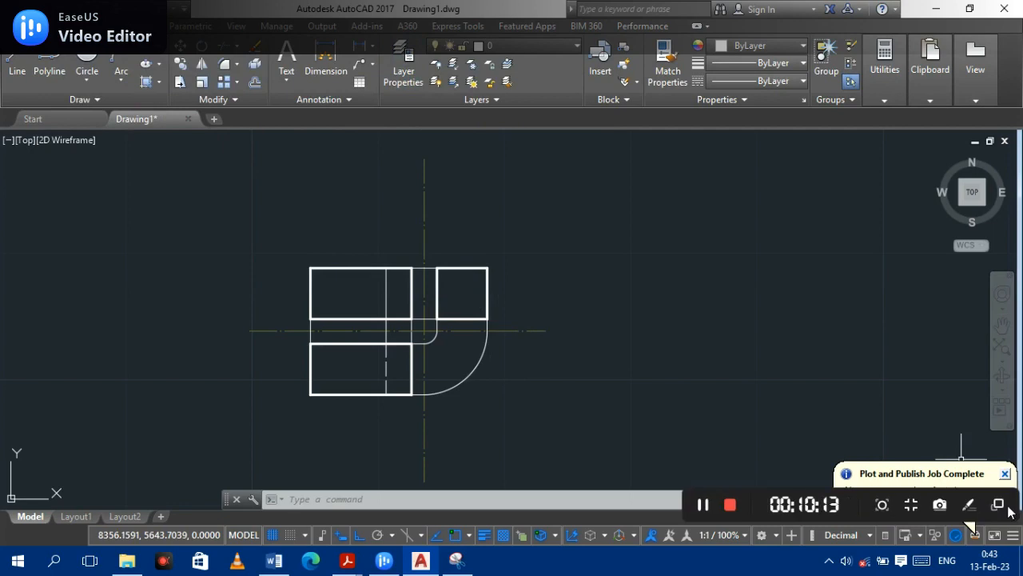
pyautogui.click(729, 502)
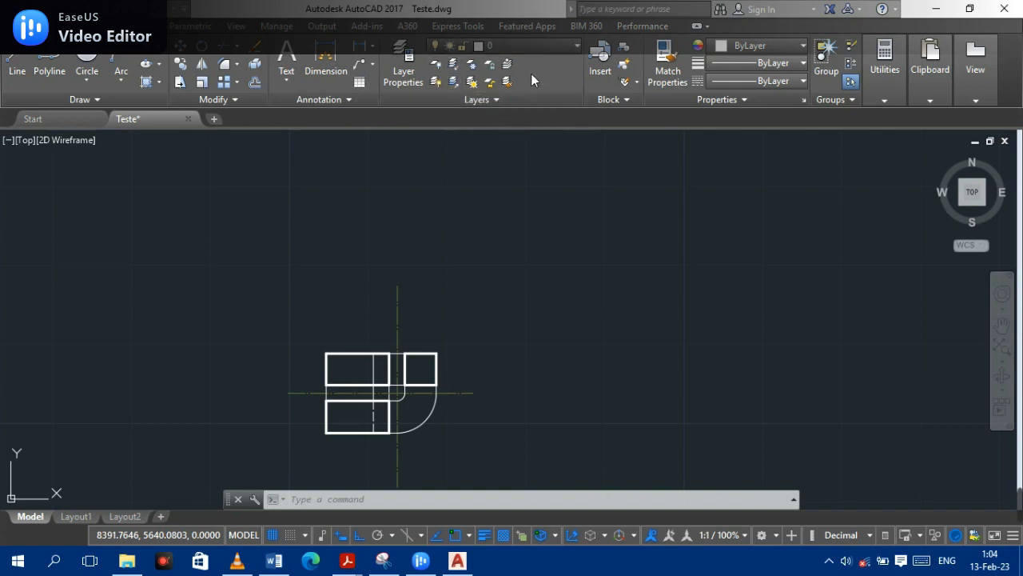
# Place a wide multiline text box in the empty area above the part drawing.
pyautogui.click(285, 84)
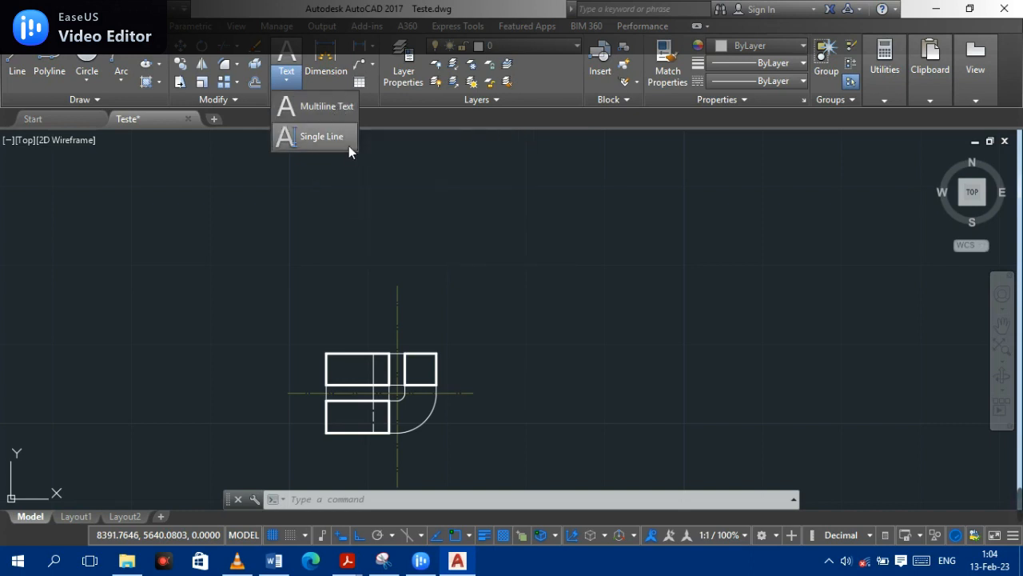
pyautogui.click(290, 110)
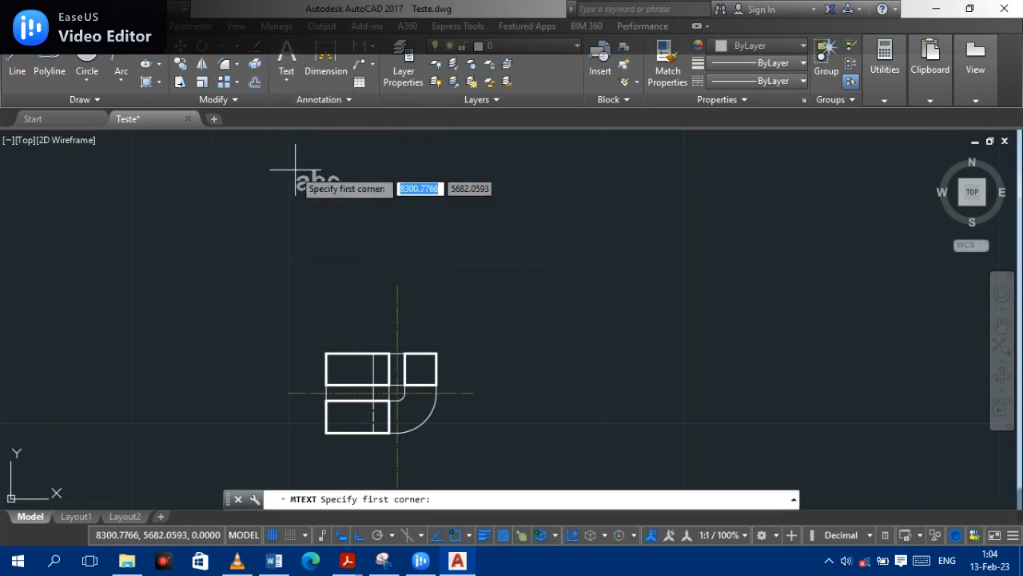
pyautogui.click(237, 166)
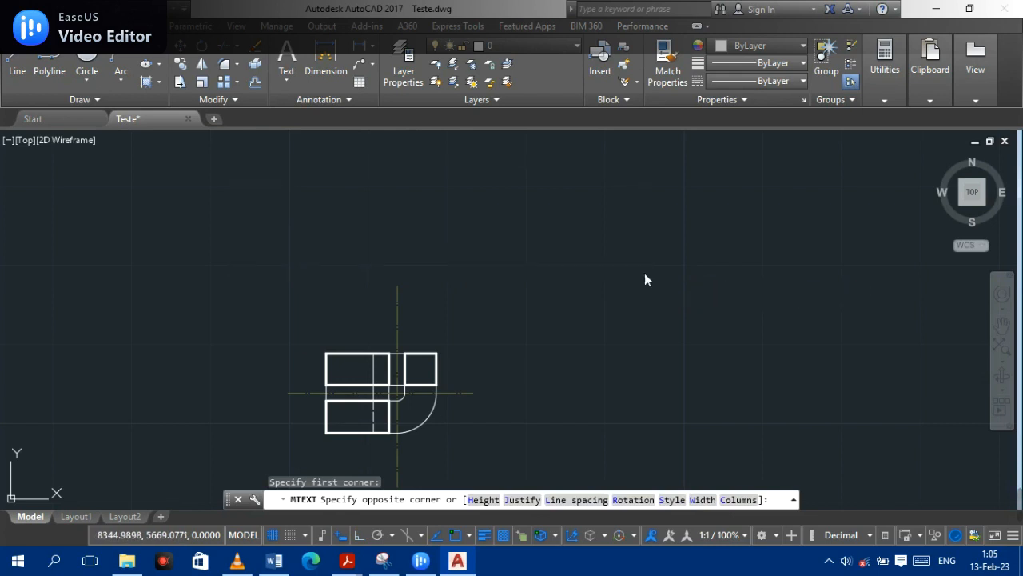
pyautogui.click(644, 273)
# Enter "AURORA: Servicos Electricos" as the first line of the multiline text, dismissing the spelling suggestions.
pyautogui.write('A')
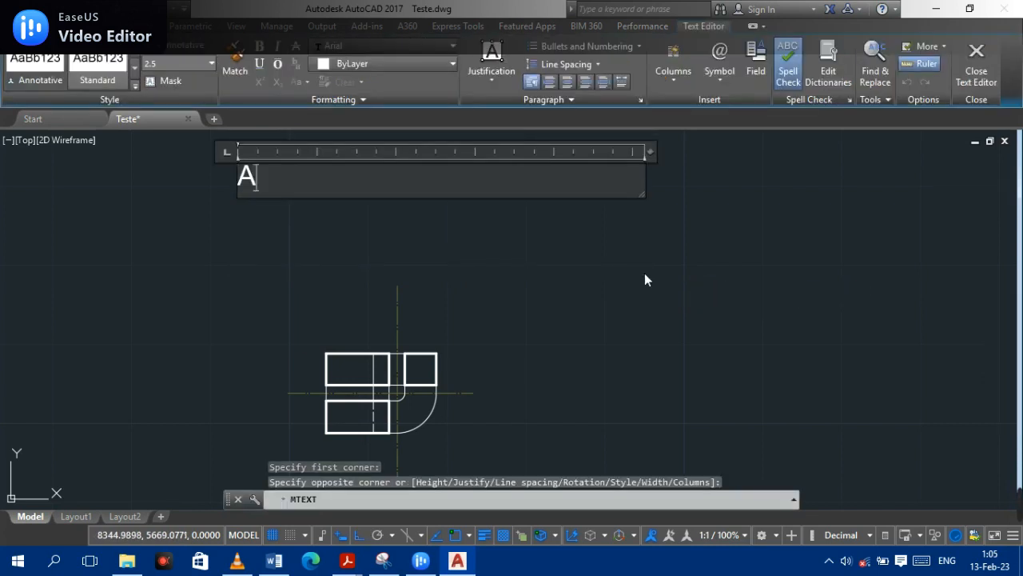
pyautogui.write('URO')
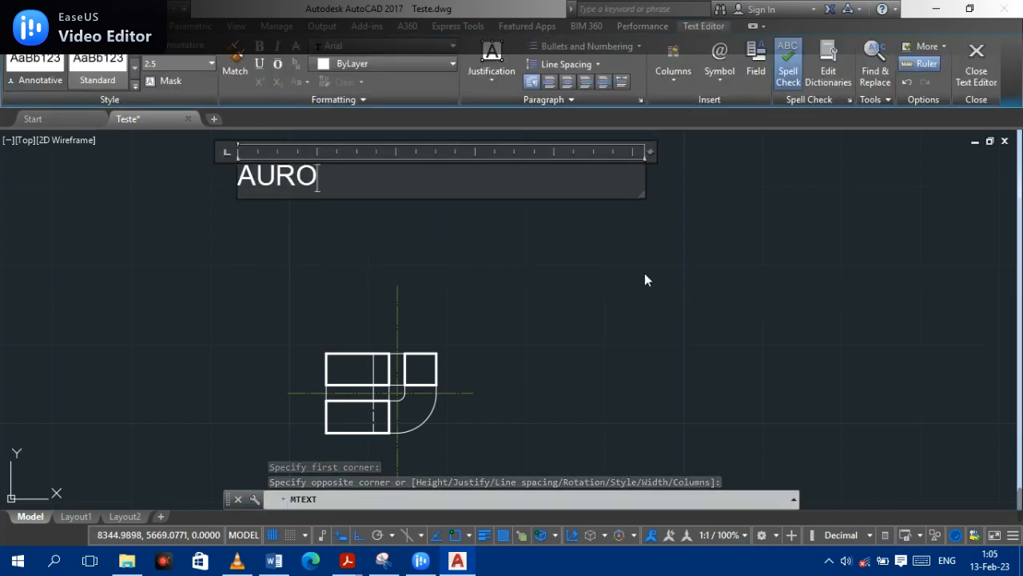
pyautogui.write('RA: ')
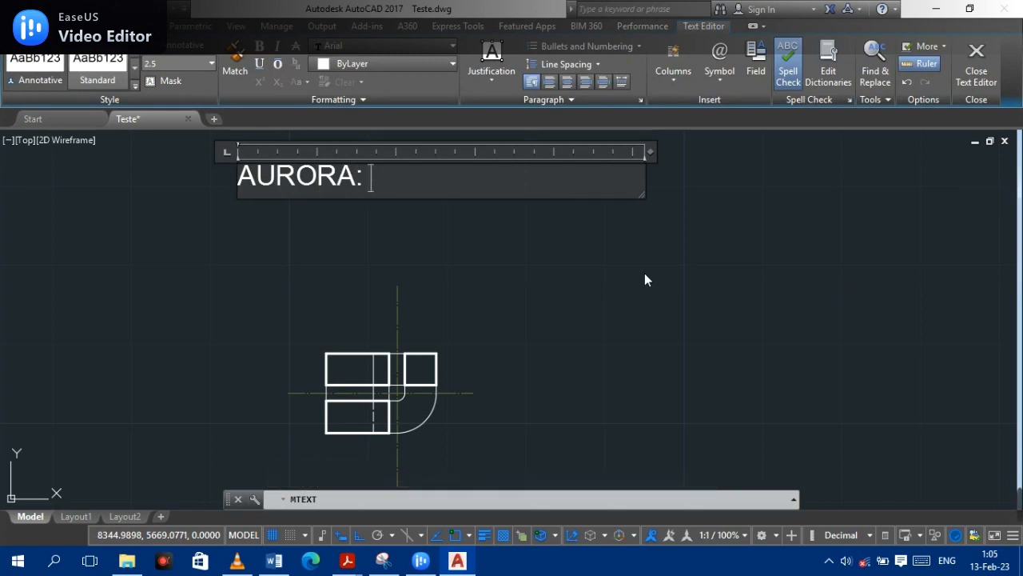
pyautogui.write('Ser')
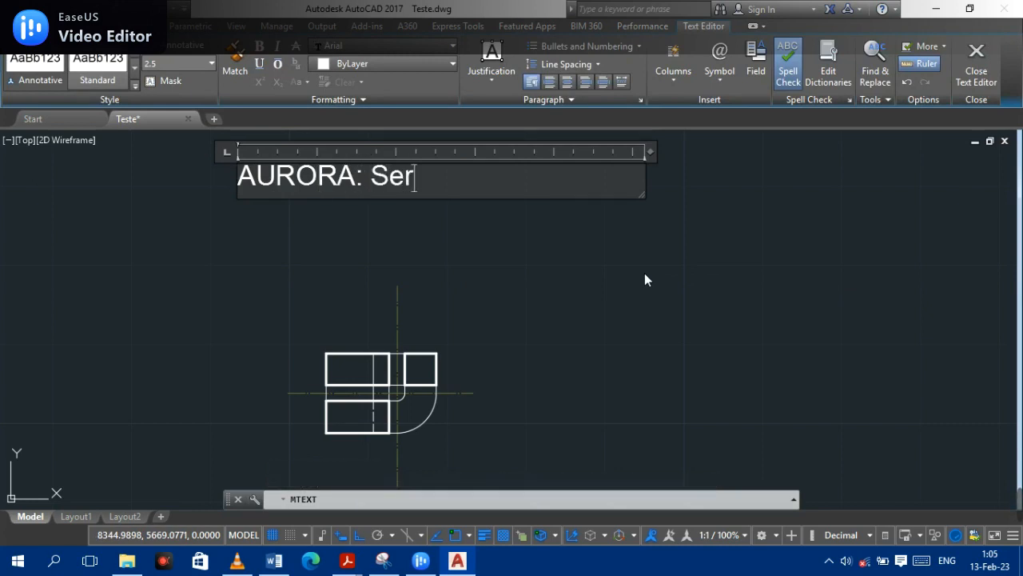
pyautogui.write('vicos Ele')
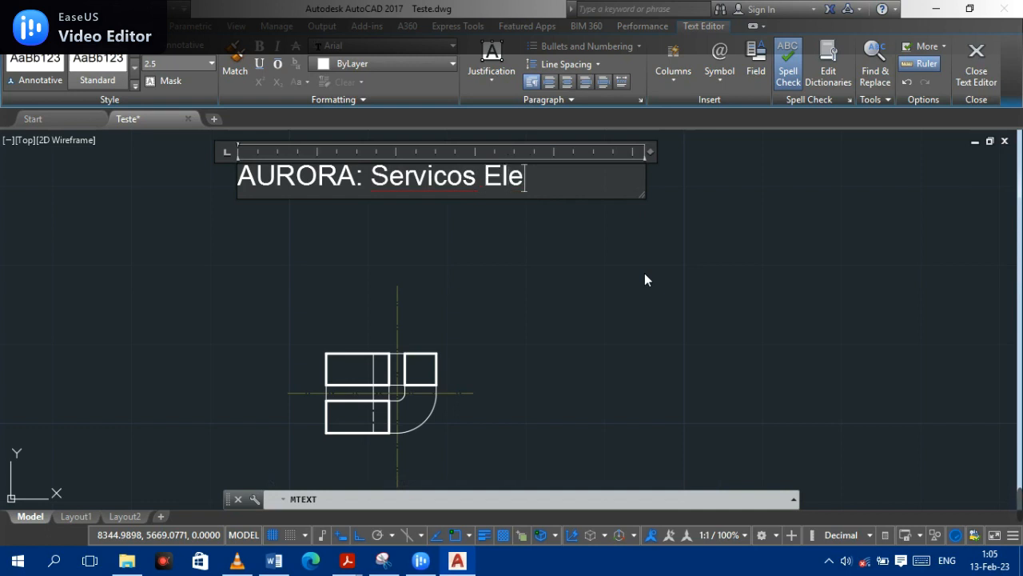
pyautogui.write('ctricos')
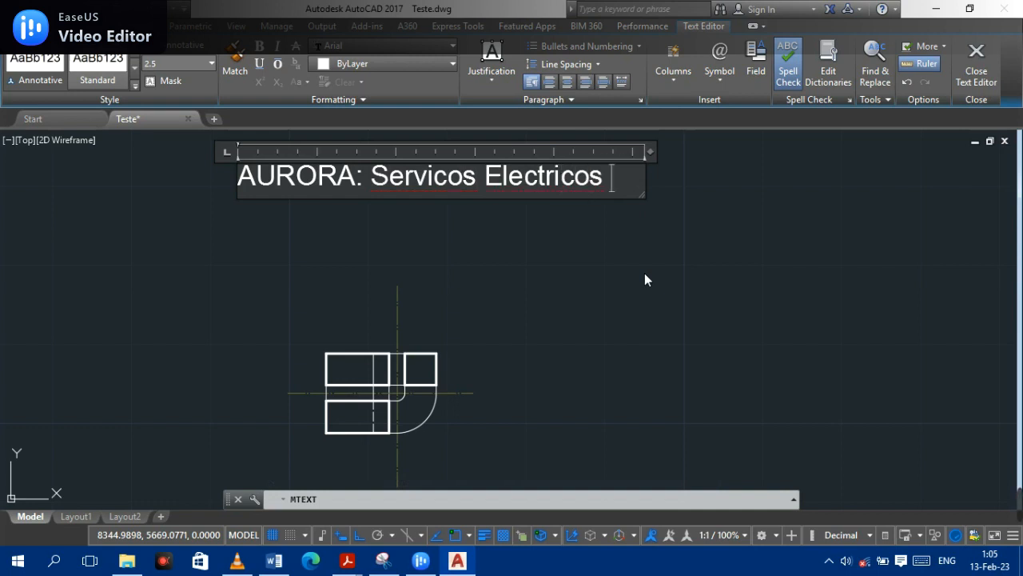
pyautogui.rightClick(429, 185)
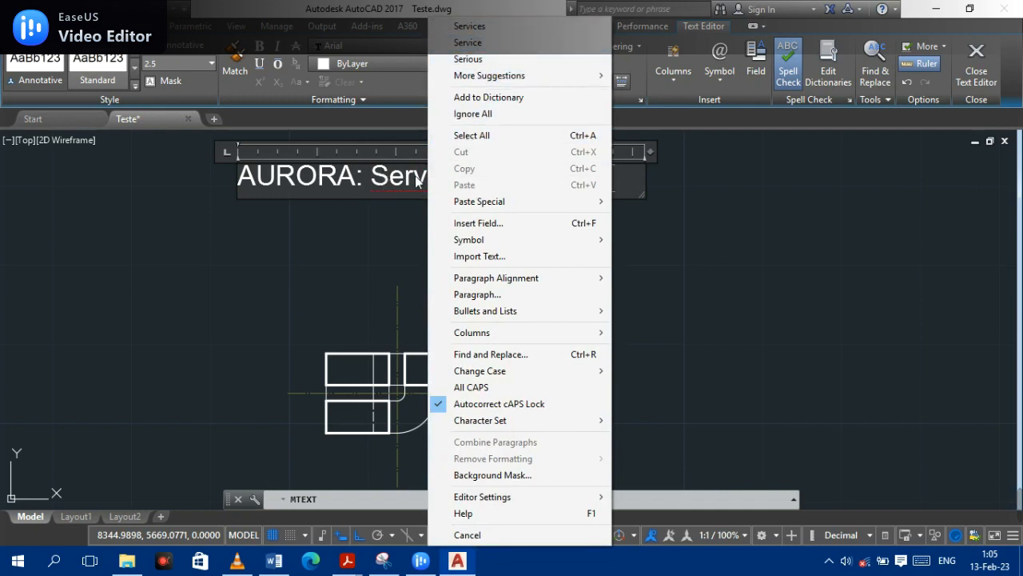
pyautogui.click(408, 176)
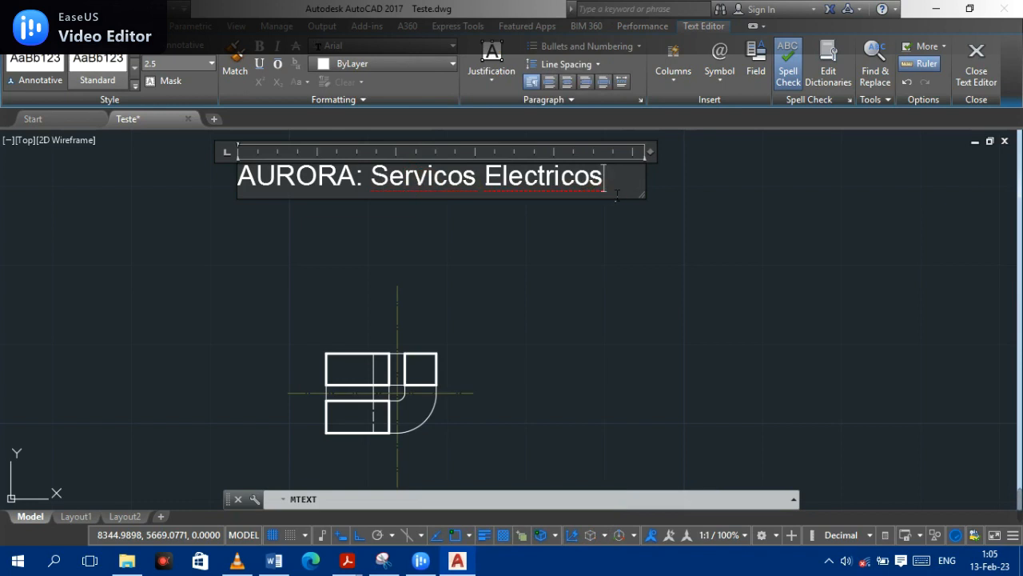
# Add "Curso Online de AutoCAD Basico" as the second line and widen the text box so it fits on one line.
pyautogui.press('Return')
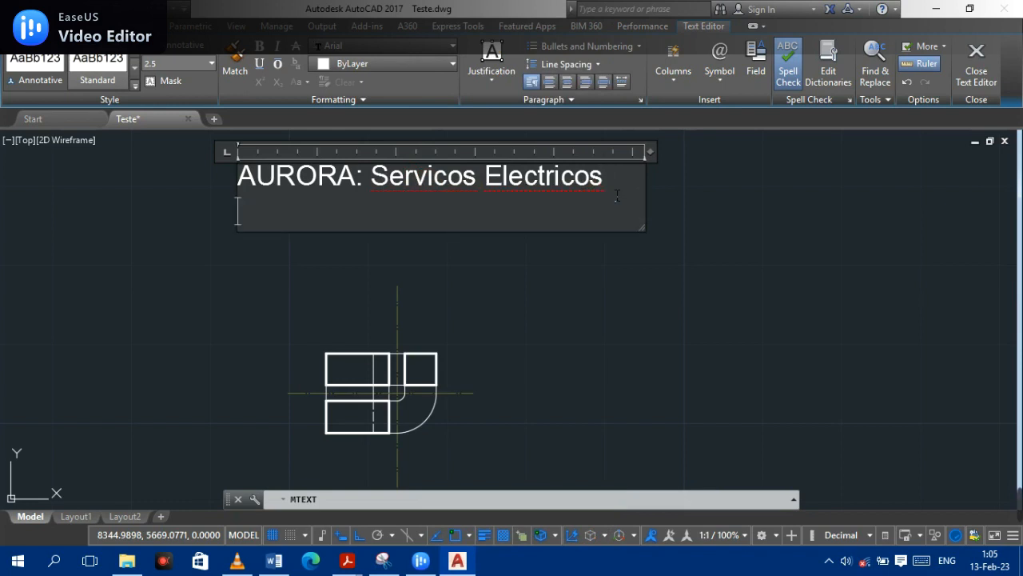
pyautogui.write('Curso ')
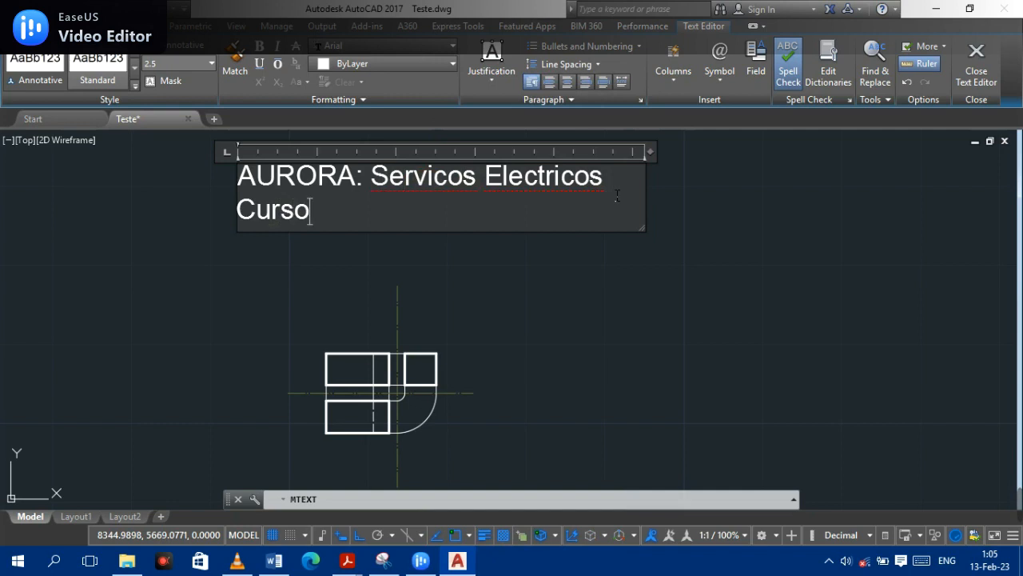
pyautogui.write('Onl')
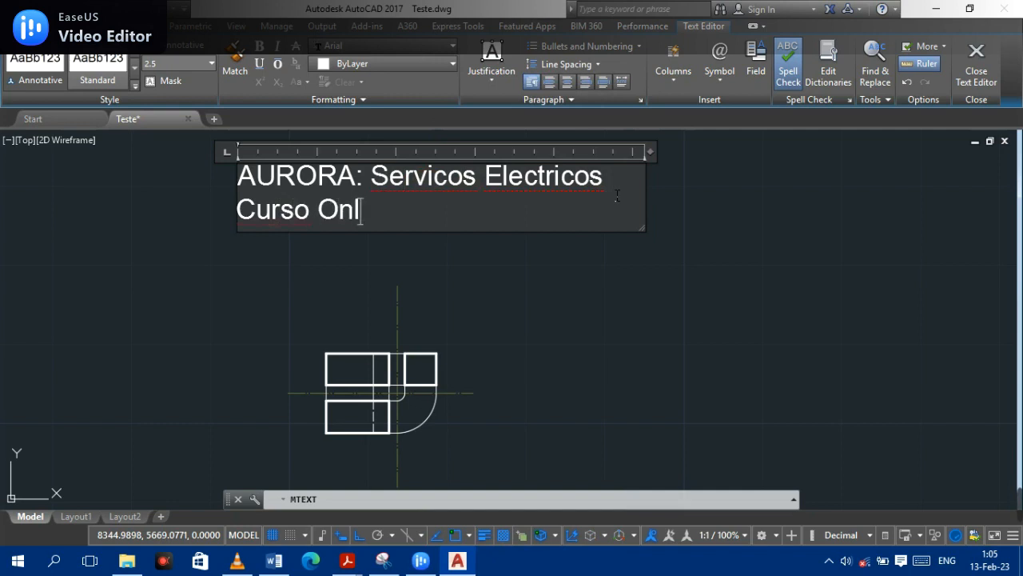
pyautogui.write('ine de ')
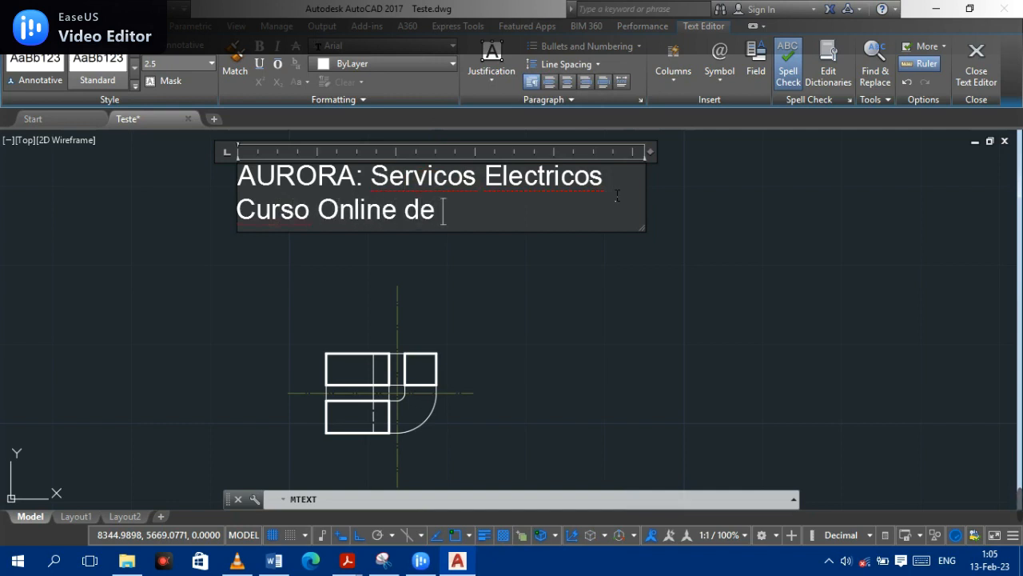
pyautogui.write('AutoCAD ')
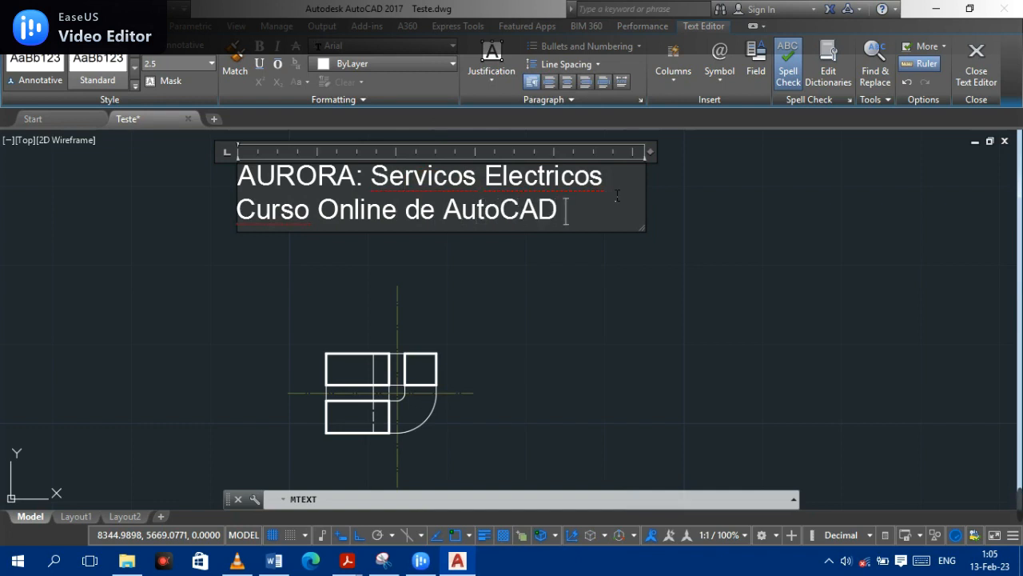
pyautogui.write('Basico')
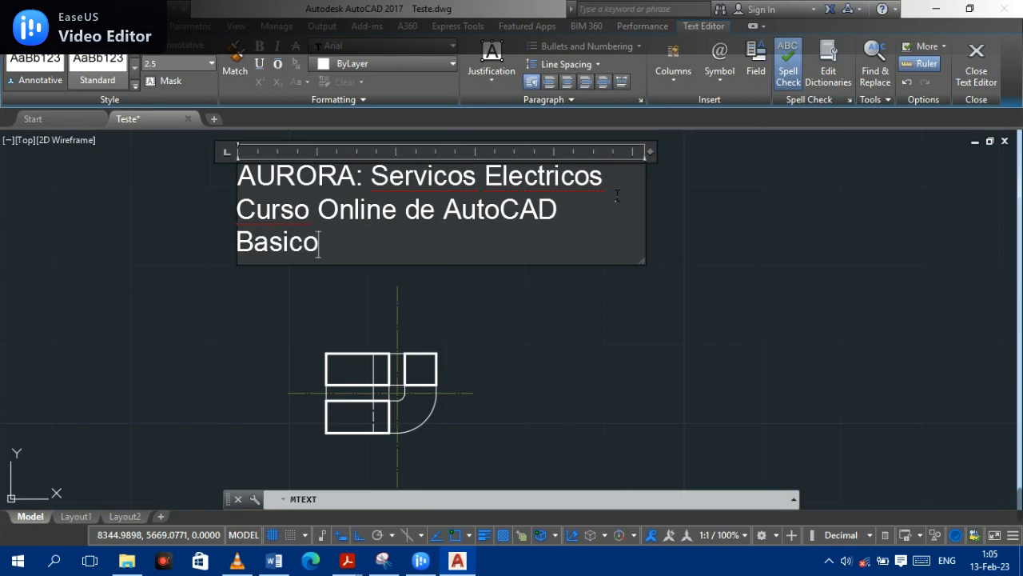
pyautogui.press('Return')
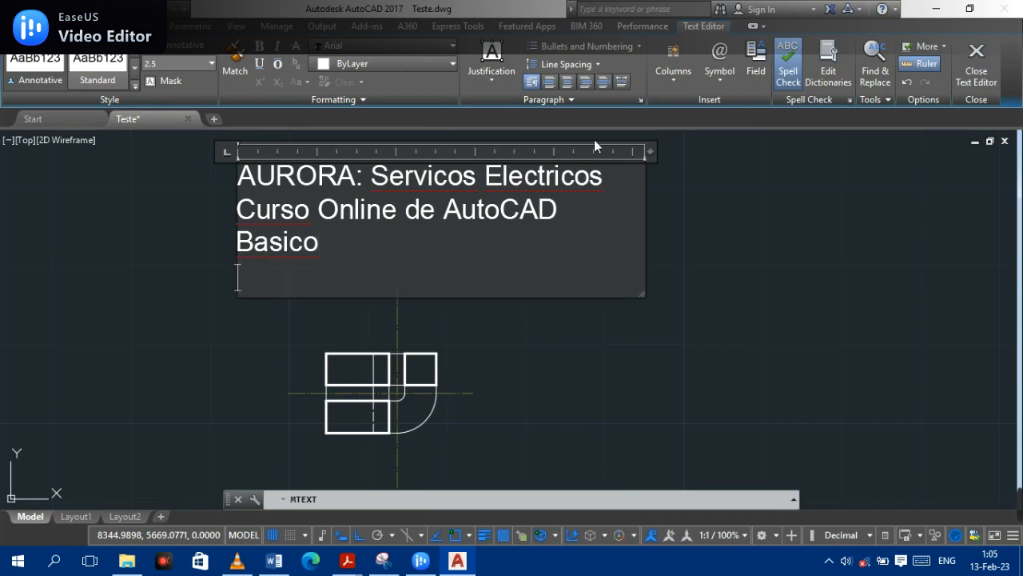
pyautogui.moveTo(660, 154); pyautogui.dragTo(681, 153)
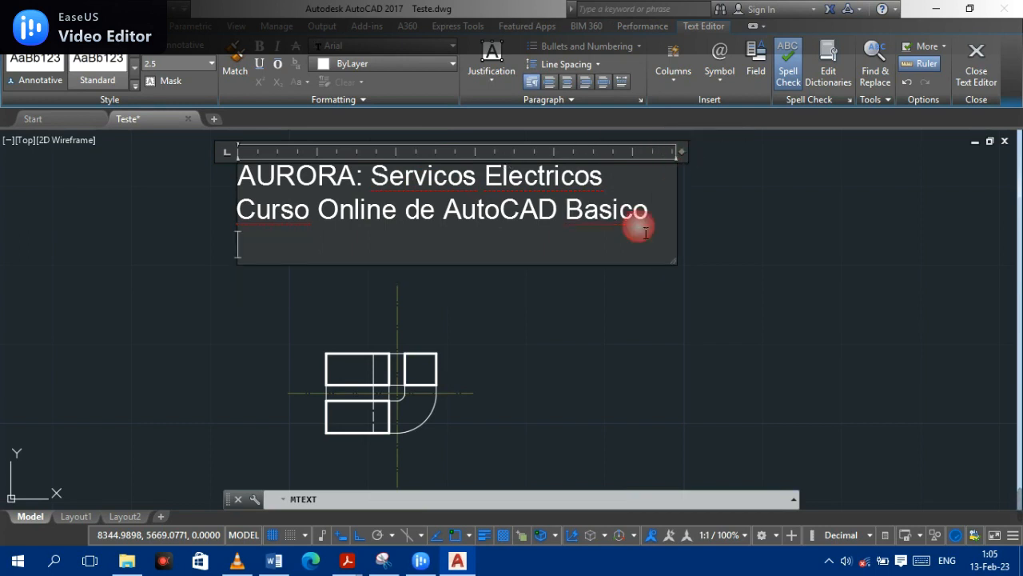
# Add "1a Edicao - 2023" as the third line of the multiline text.
pyautogui.click(315, 249)
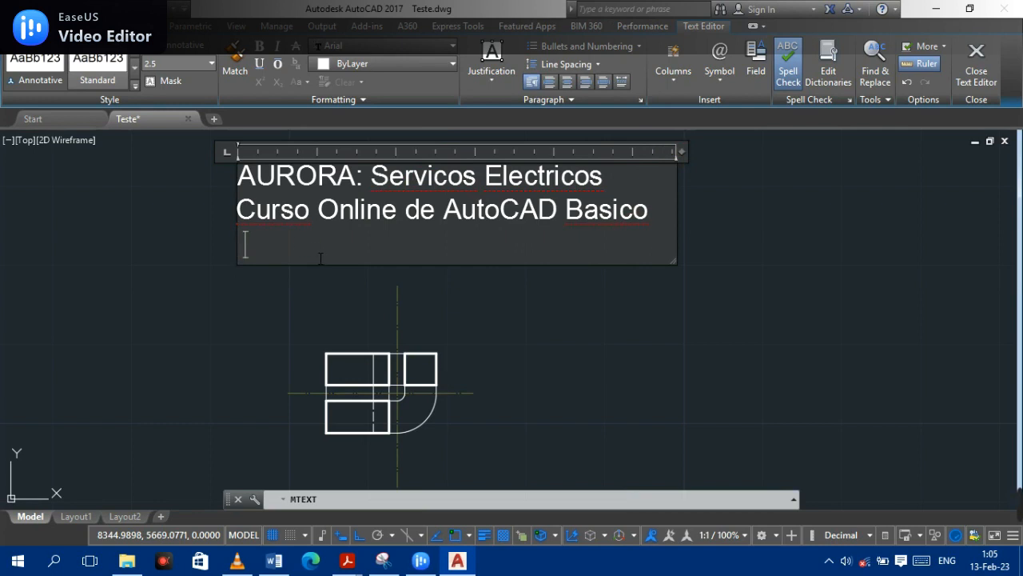
pyautogui.click(259, 255)
pyautogui.write('1a Edicao')
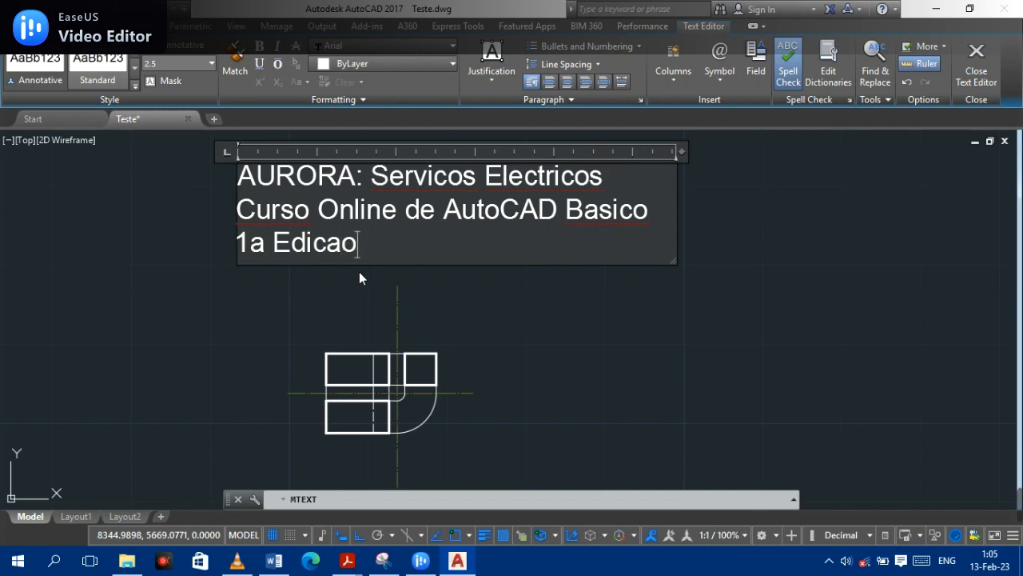
pyautogui.write(' - 2023')
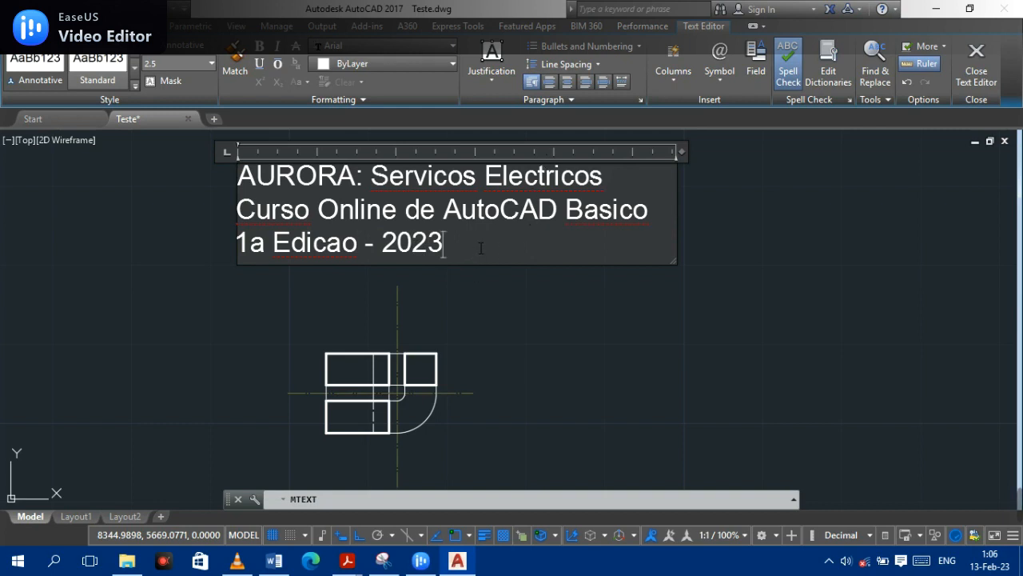
# Change the font of all three title lines to Times New Roman.
pyautogui.moveTo(509, 259); pyautogui.dragTo(251, 152)
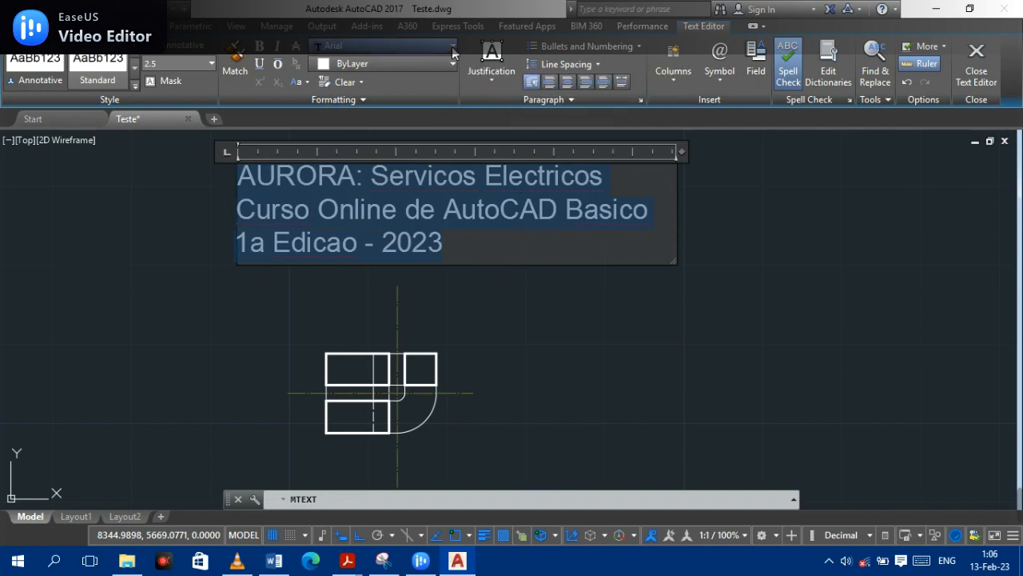
pyautogui.click(452, 46)
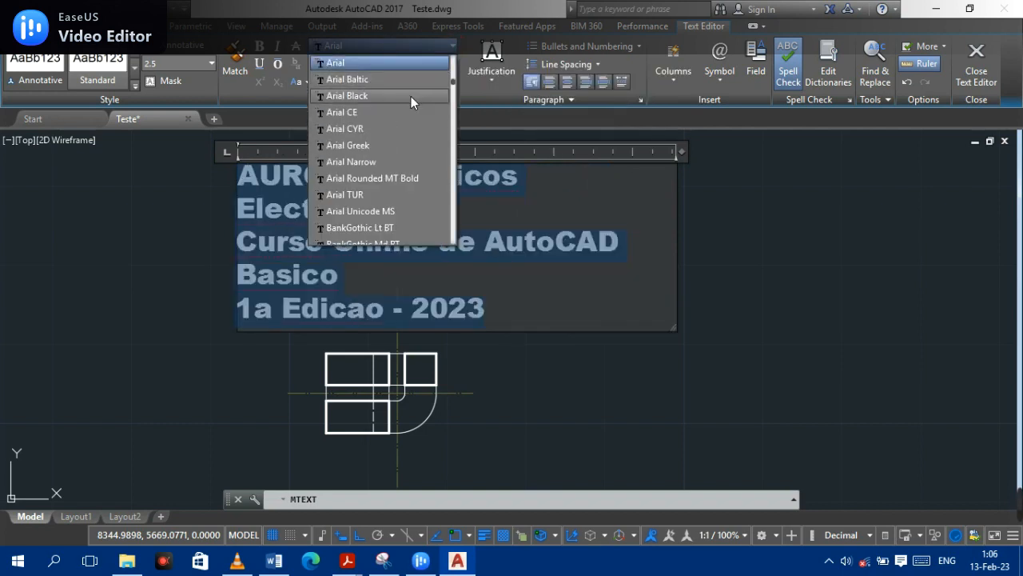
pyautogui.press('t')
pyautogui.press('i')
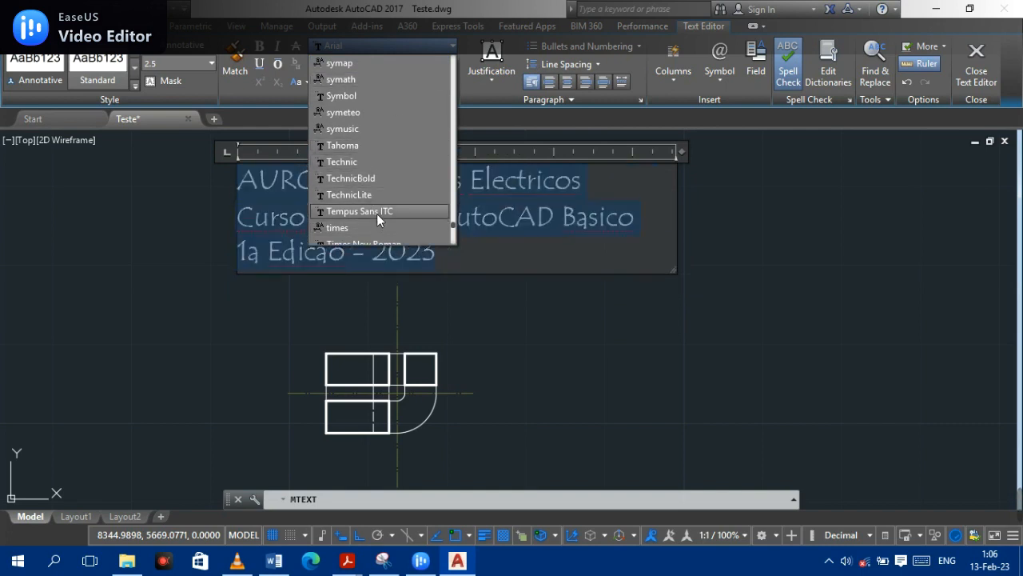
pyautogui.scroll(-1, 366, 192)
pyautogui.scroll(-1, 365, 193)
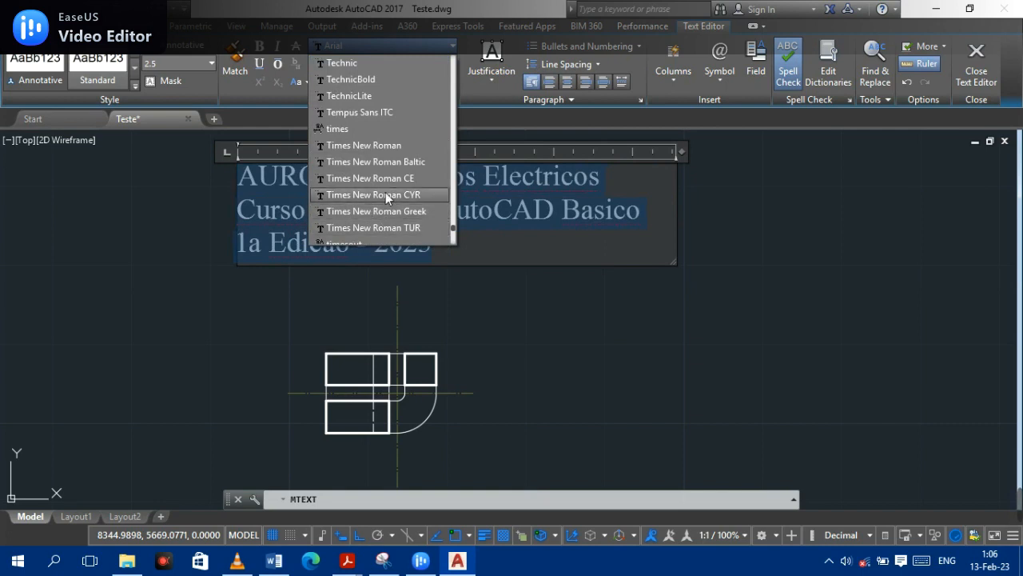
pyautogui.click(367, 146)
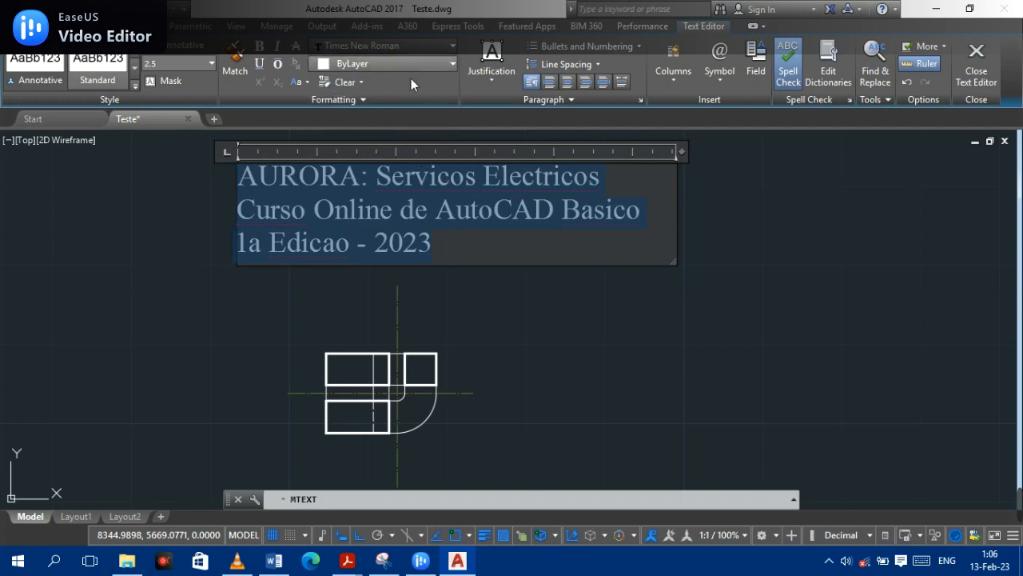
# Keep the title's text colour at ByLayer and centre its three lines.
pyautogui.click(453, 63)
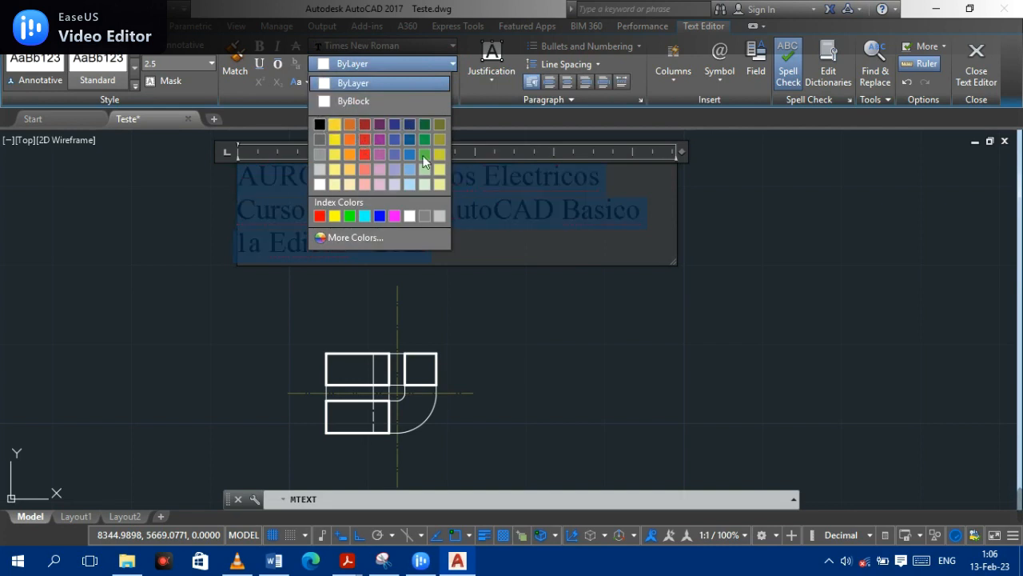
pyautogui.click(445, 84)
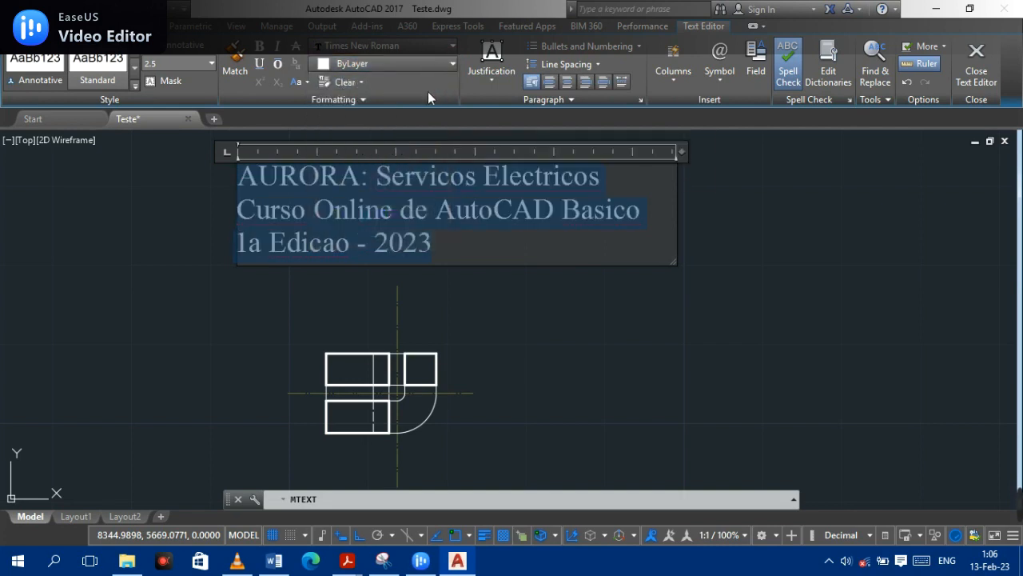
pyautogui.click(364, 80)
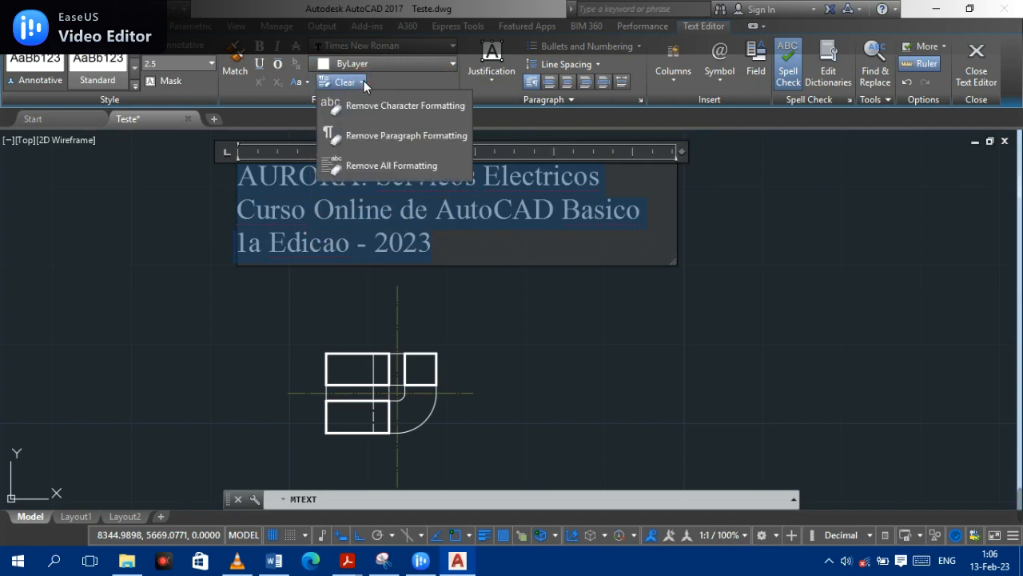
pyautogui.click(364, 81)
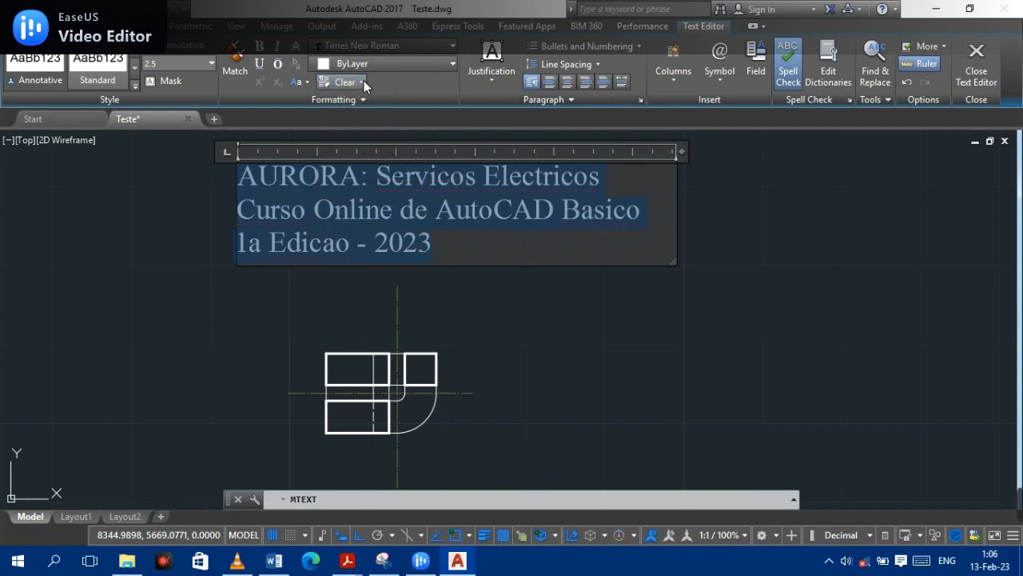
pyautogui.click(568, 84)
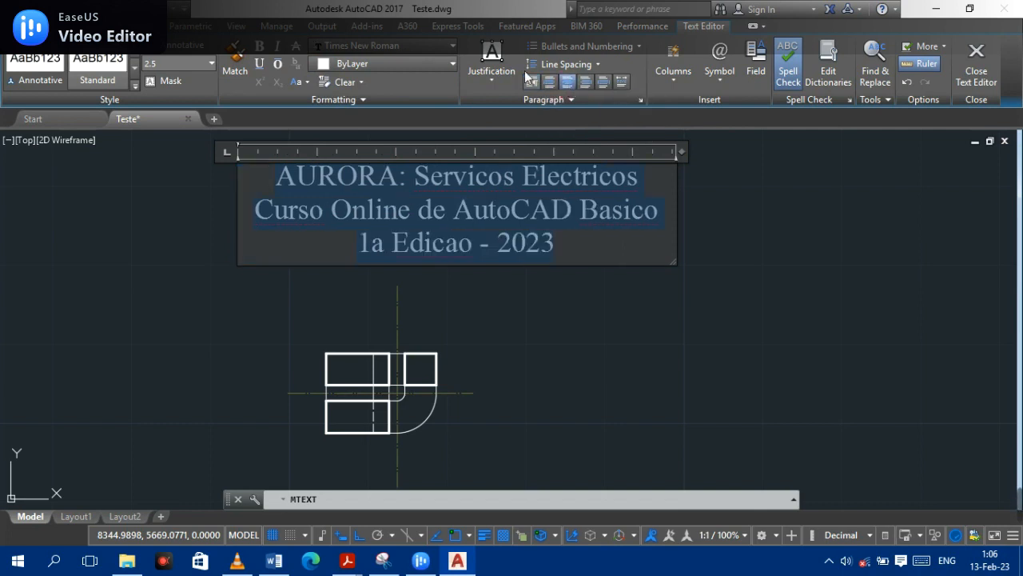
# Try bullets on the three title lines and switch the list formatting back off.
pyautogui.click(640, 48)
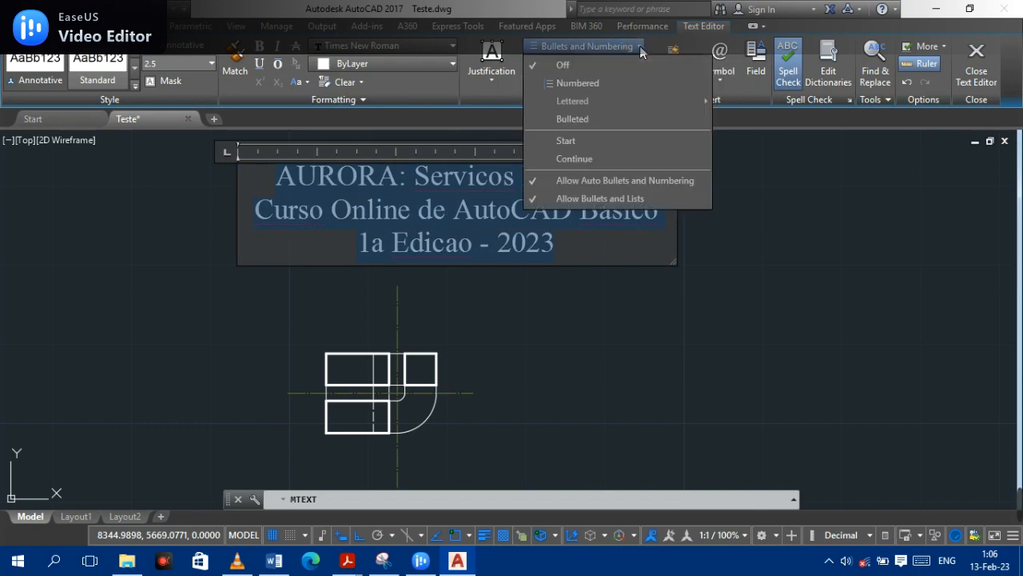
pyautogui.click(578, 119)
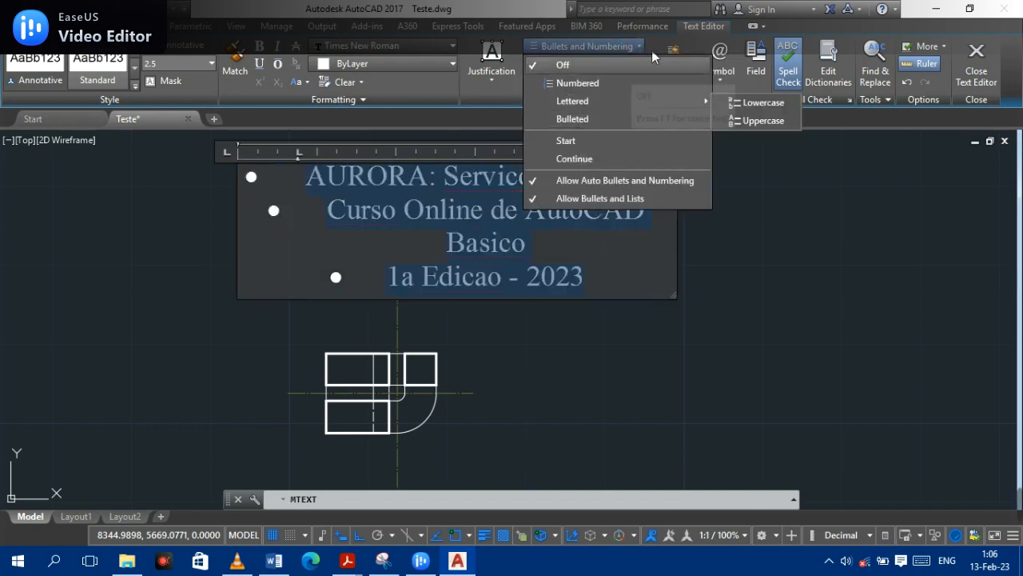
pyautogui.click(642, 48)
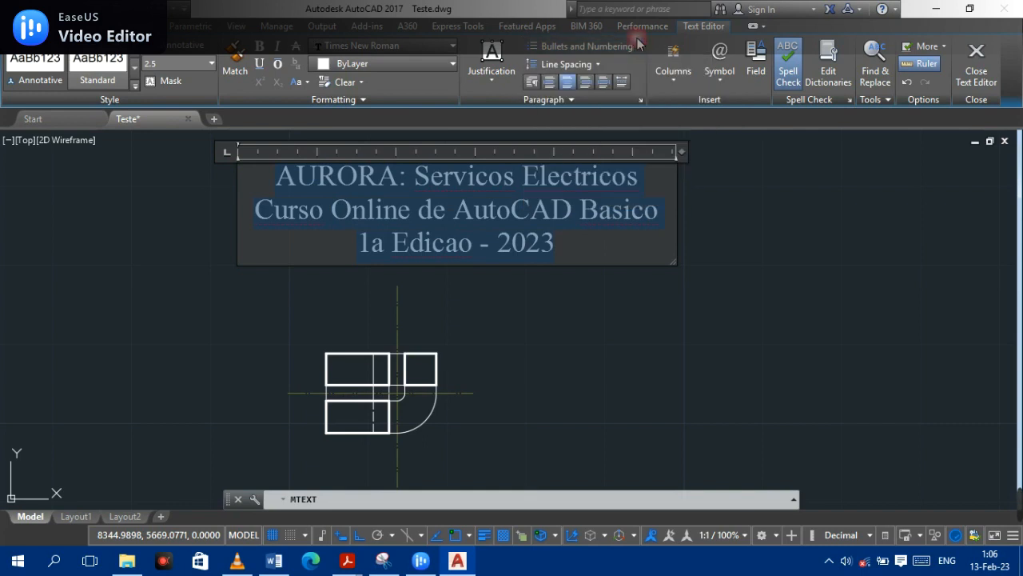
# Set the title's line spacing to 1.5x and its justification to Middle Center, and close the text editor.
pyautogui.click(600, 64)
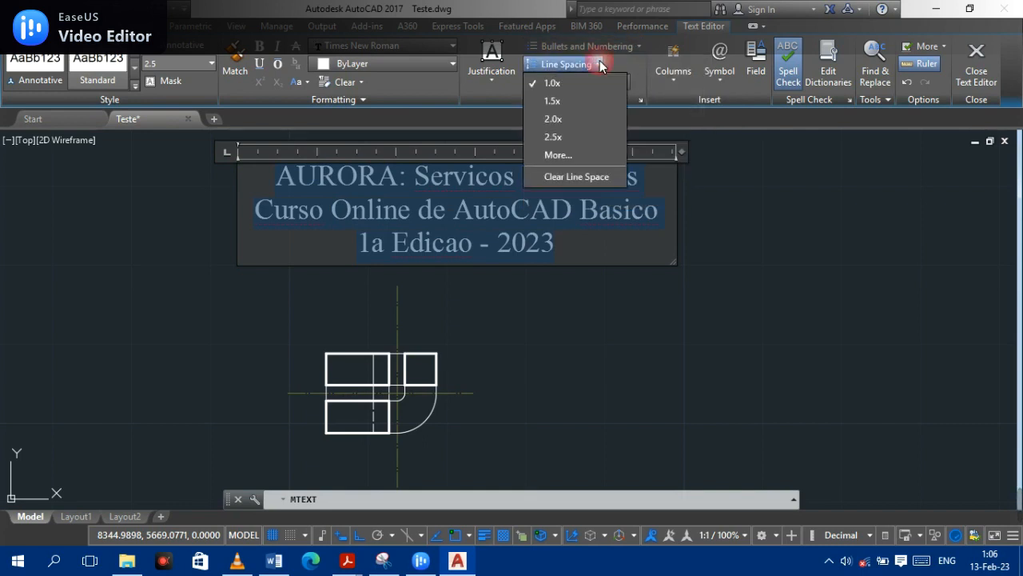
pyautogui.click(577, 104)
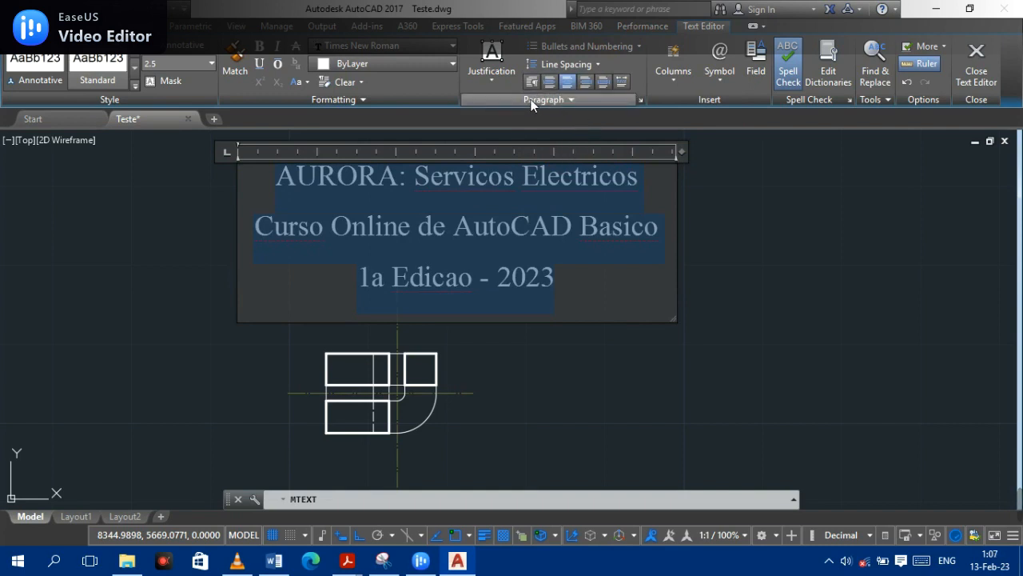
pyautogui.click(494, 81)
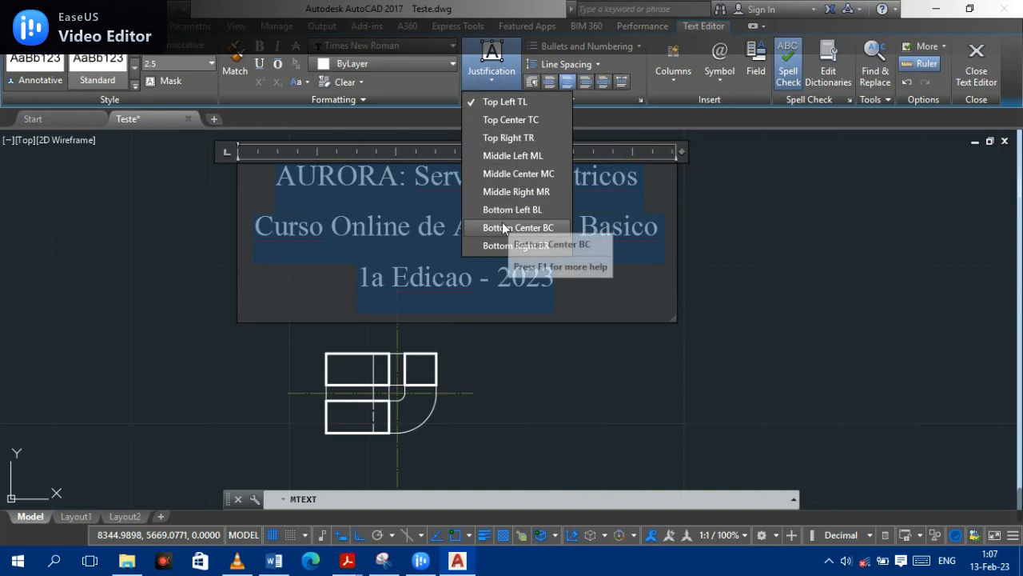
pyautogui.click(515, 83)
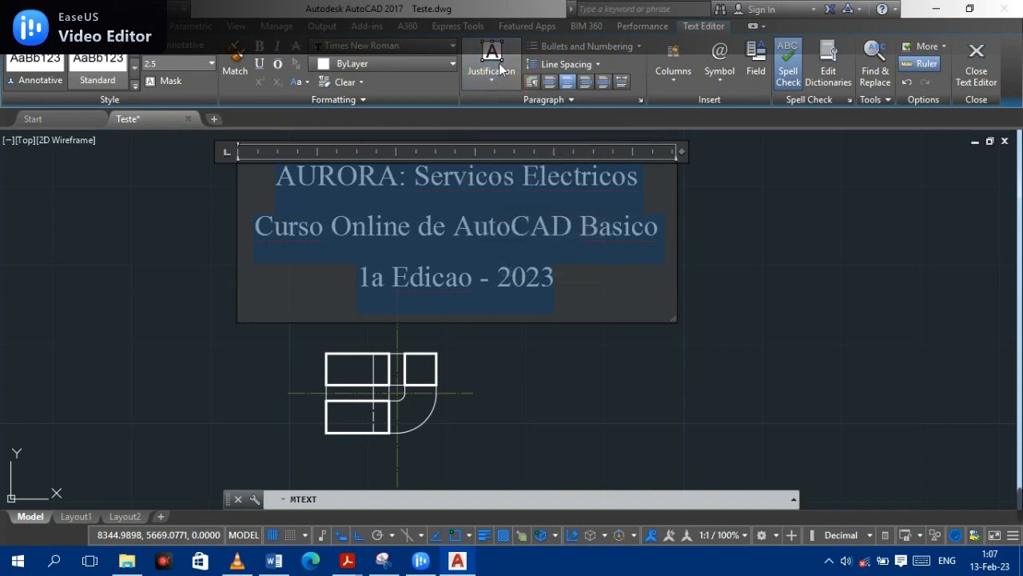
pyautogui.click(499, 92)
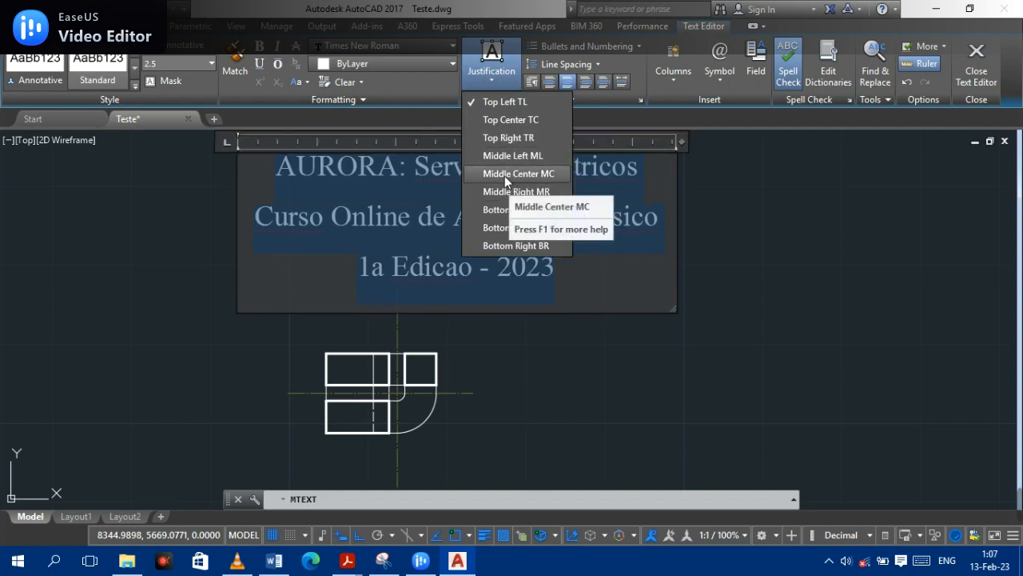
pyautogui.click(504, 176)
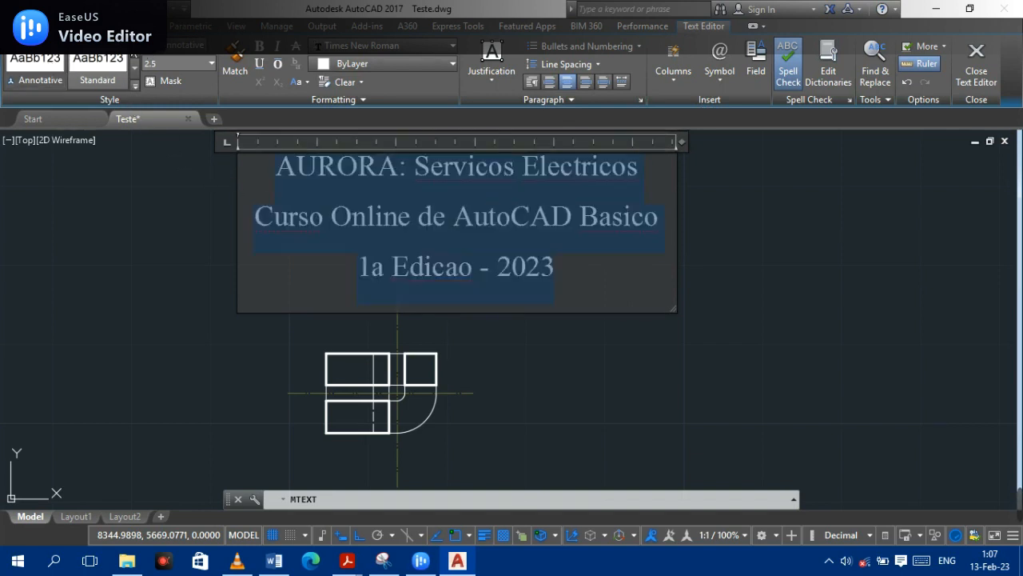
pyautogui.click(40, 61)
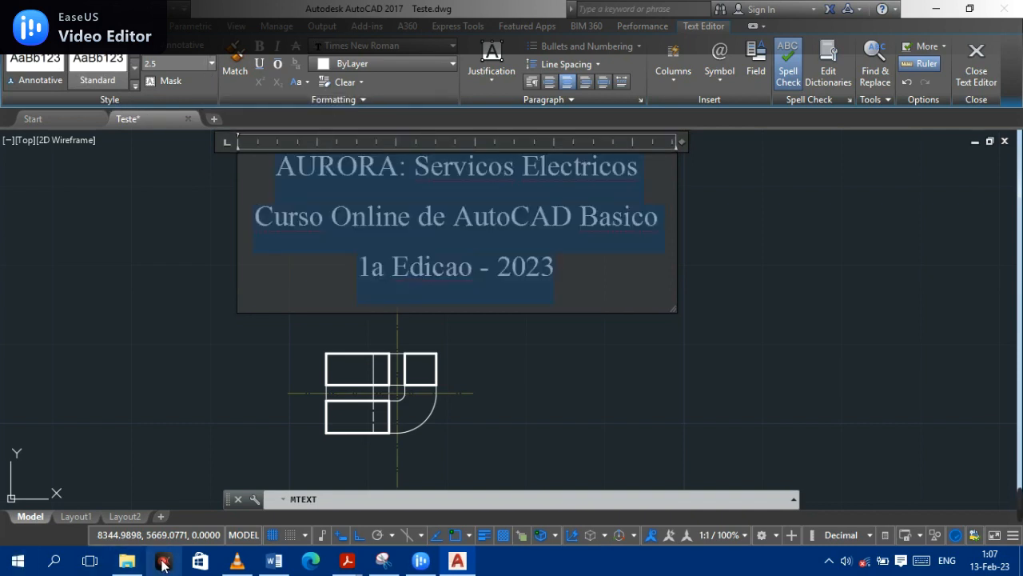
pyautogui.click(171, 352)
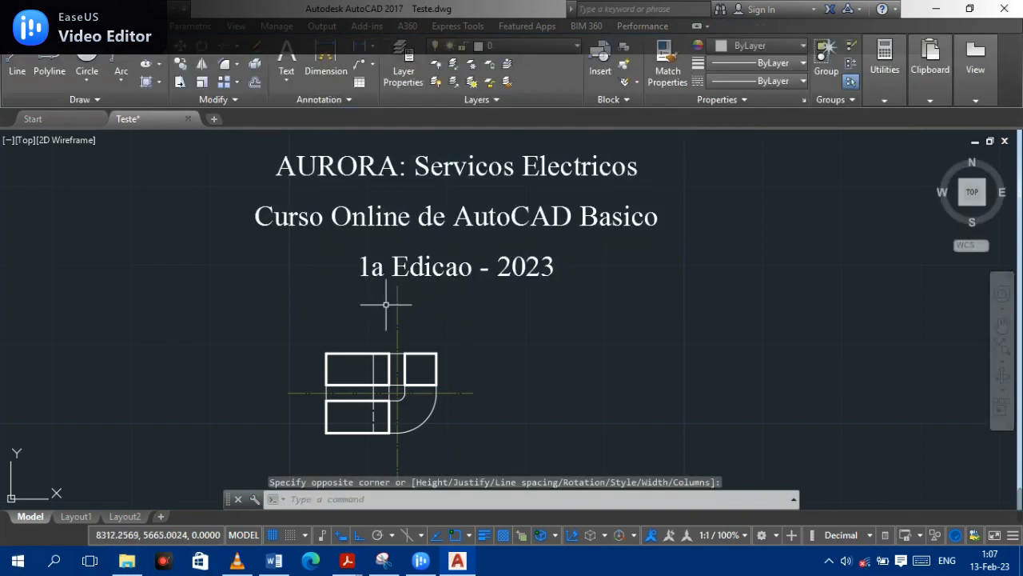
# Reopen the multiline title for editing and set the line spacing of all its lines to 1.0x.
pyautogui.scroll(-4, 560, 232)
pyautogui.scroll(6, 527, 256)
pyautogui.scroll(-6, 527, 234)
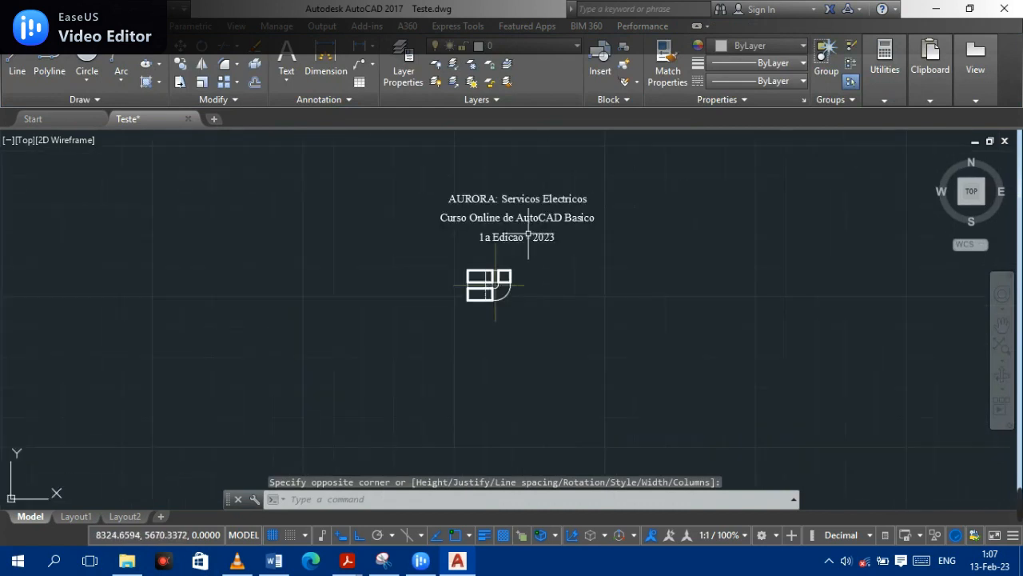
pyautogui.click(534, 210)
pyautogui.click(534, 226)
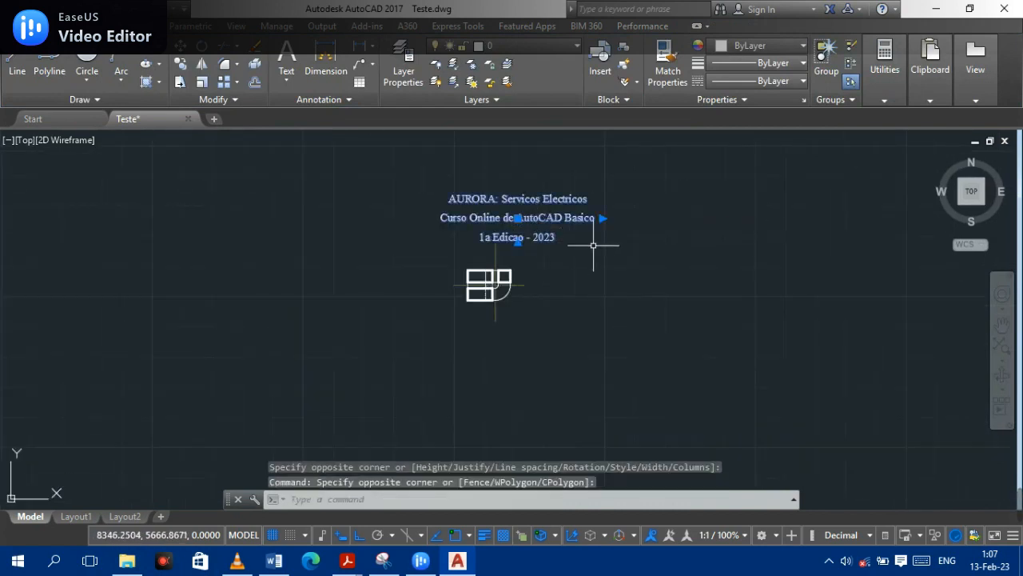
pyautogui.click(546, 228)
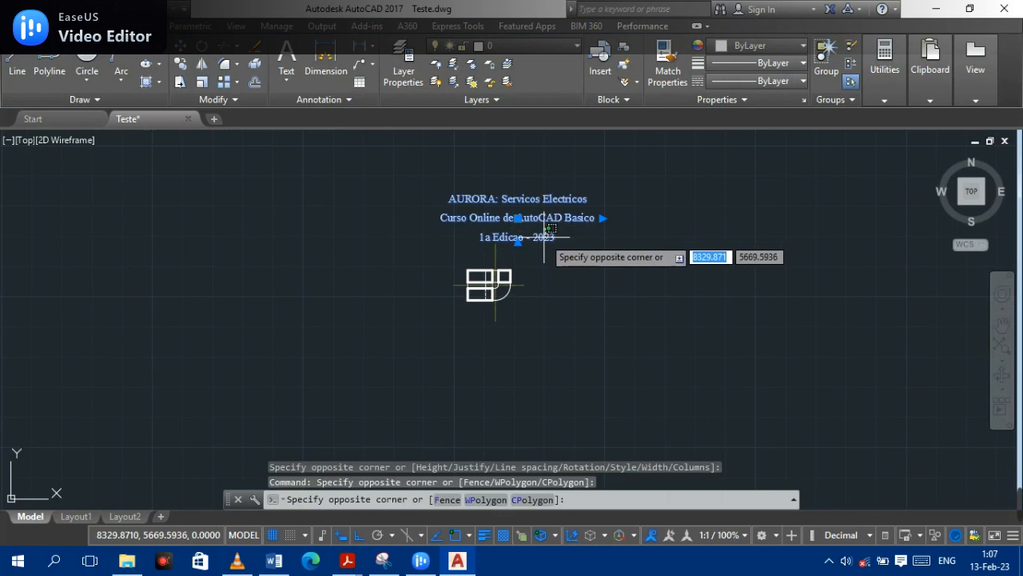
pyautogui.click(544, 219)
pyautogui.click(544, 216)
pyautogui.click(544, 216)
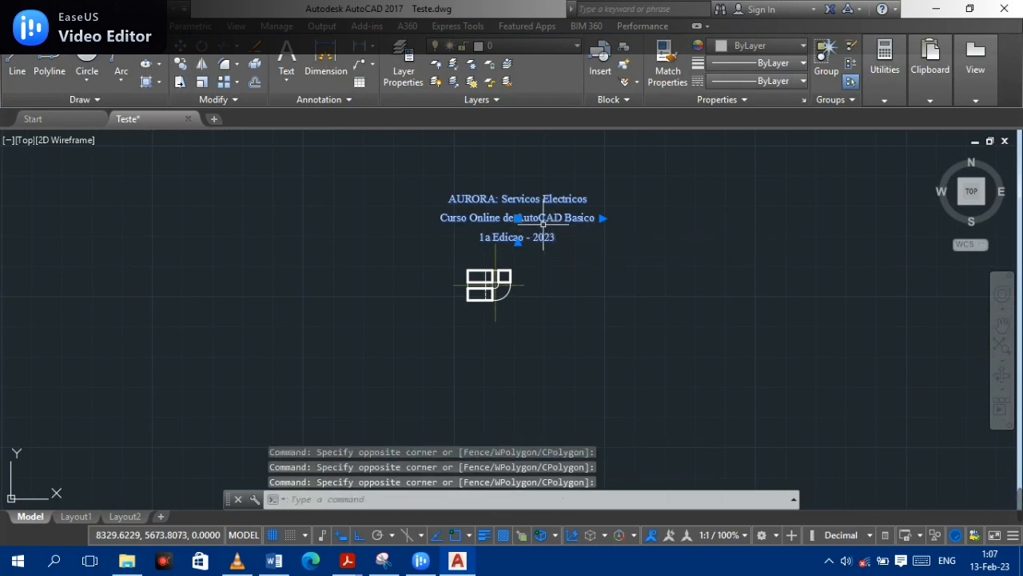
pyautogui.doubleClick(550, 225)
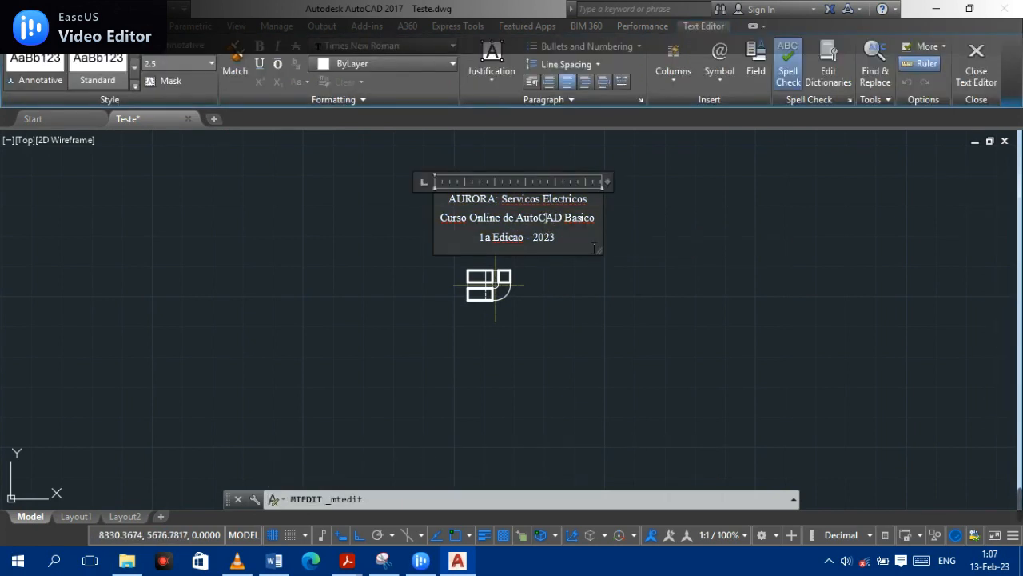
pyautogui.moveTo(574, 243); pyautogui.dragTo(485, 200)
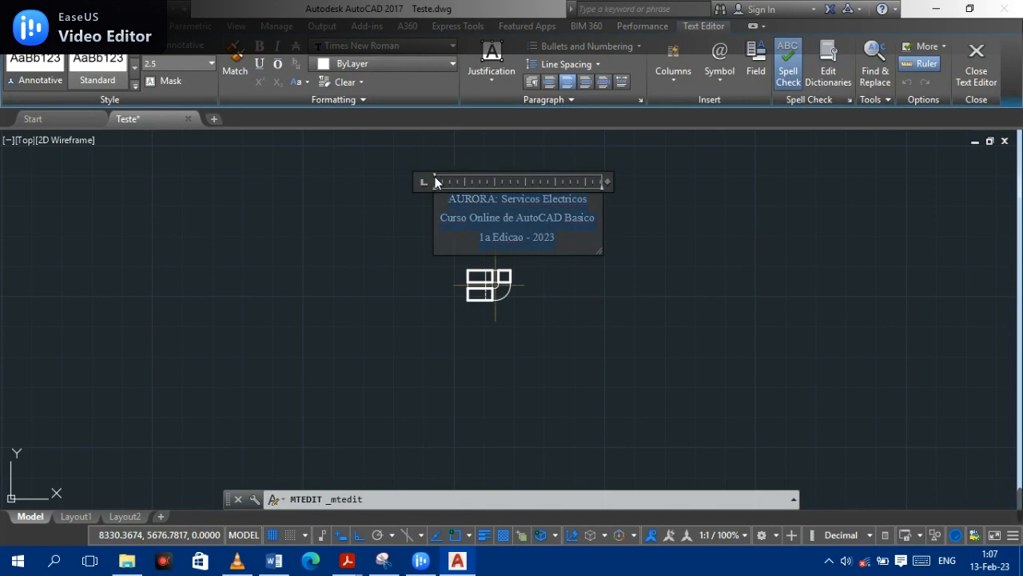
pyautogui.click(580, 68)
pyautogui.click(584, 81)
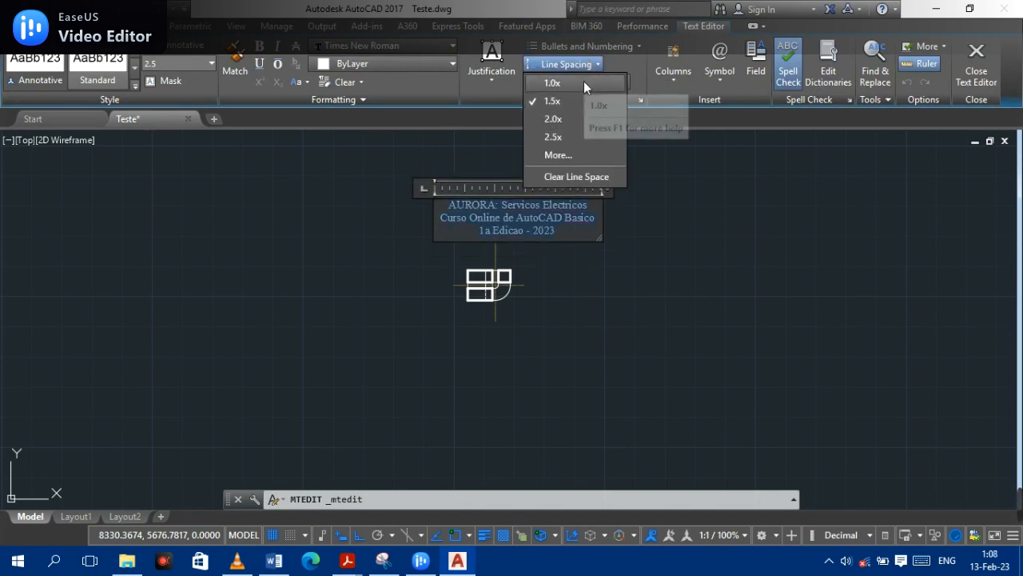
pyautogui.scroll(6, 520, 208)
pyautogui.scroll(-2, 505, 208)
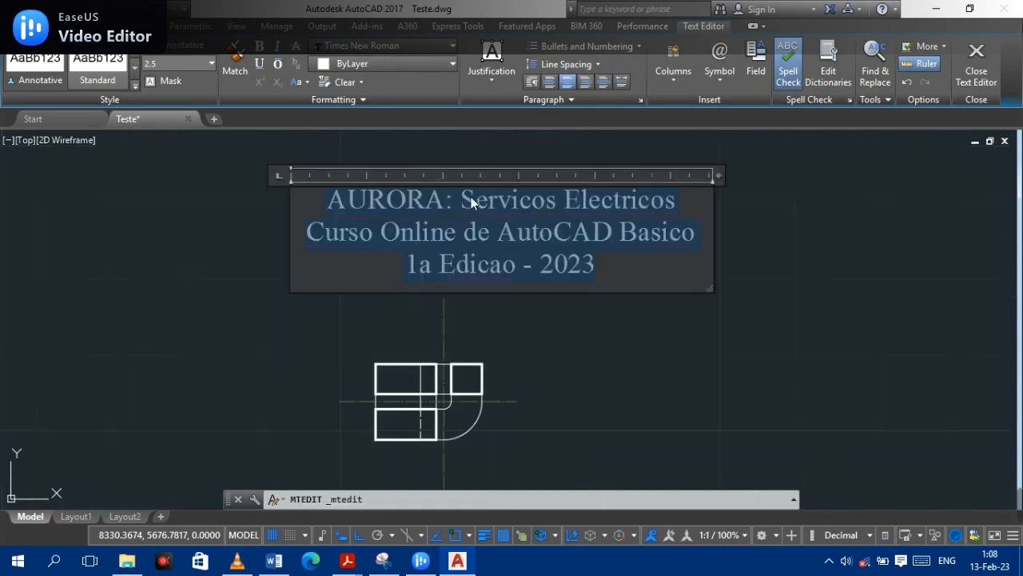
# Try bold and italic on the selected title lines, switching each style back off.
pyautogui.click(211, 61)
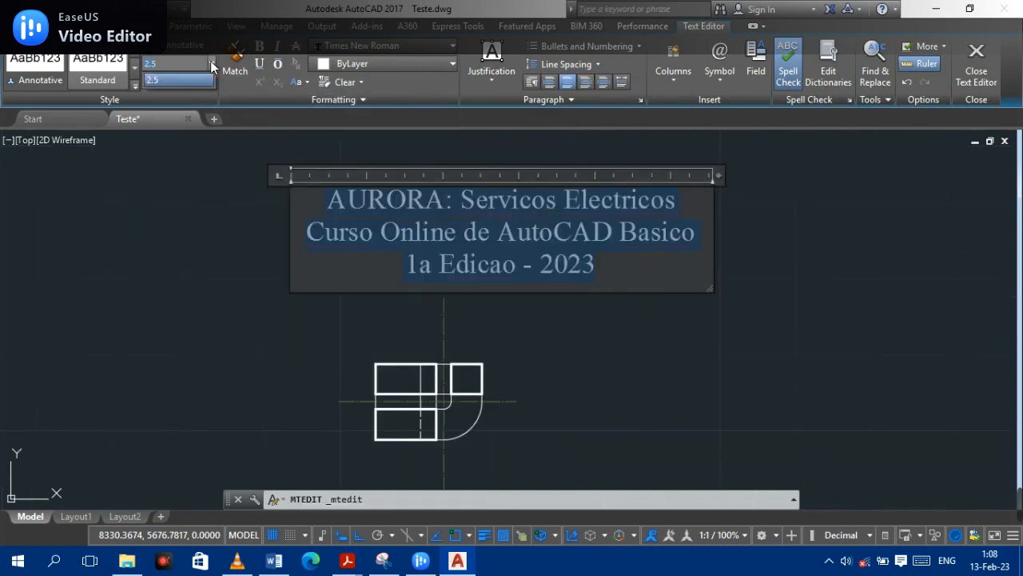
pyautogui.click(258, 51)
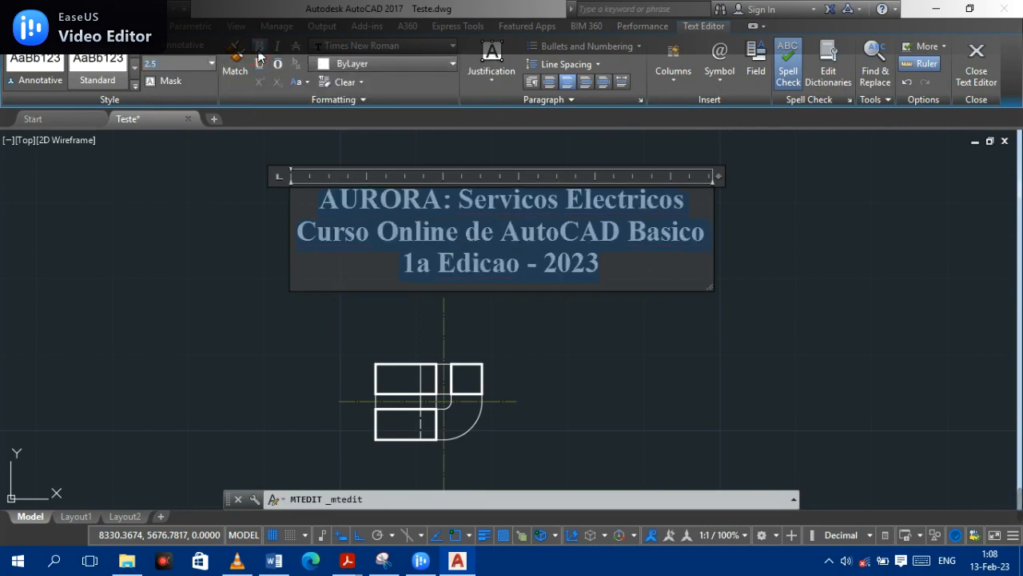
pyautogui.click(263, 50)
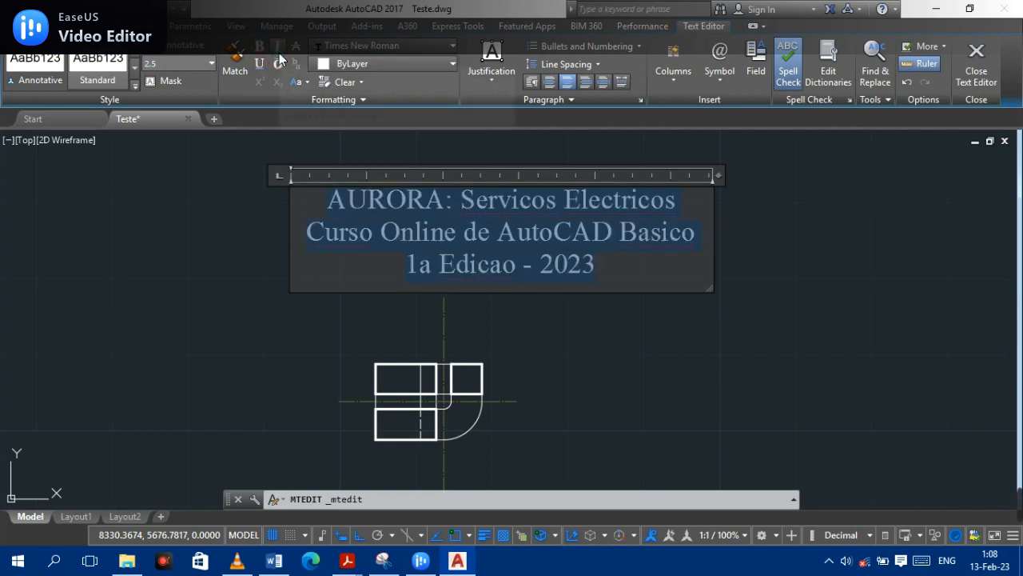
pyautogui.click(279, 52)
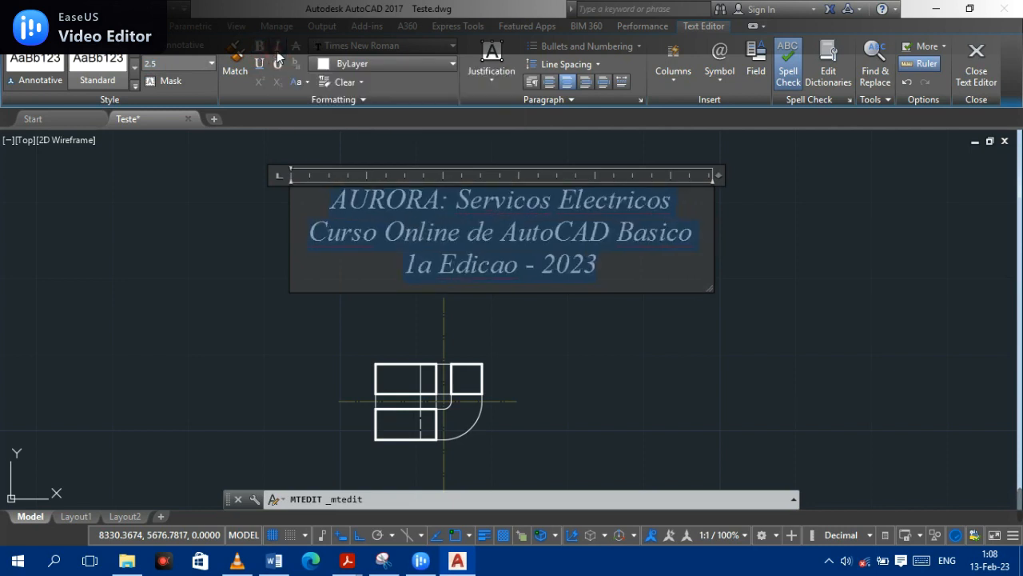
pyautogui.click(278, 53)
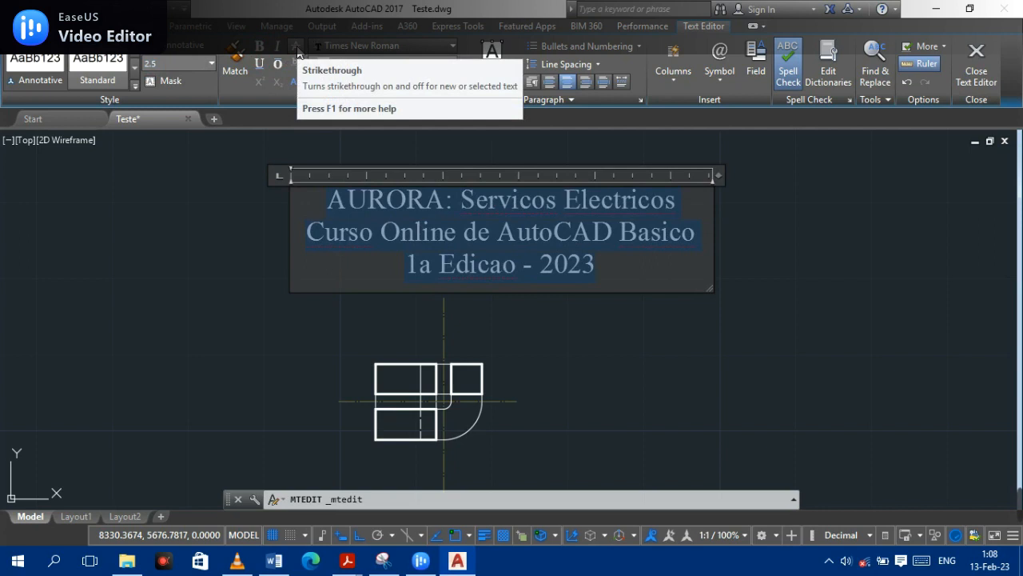
# Try strikethrough, underline and overline on the selected title lines, switching each style back off, and close the text editor.
pyautogui.click(296, 50)
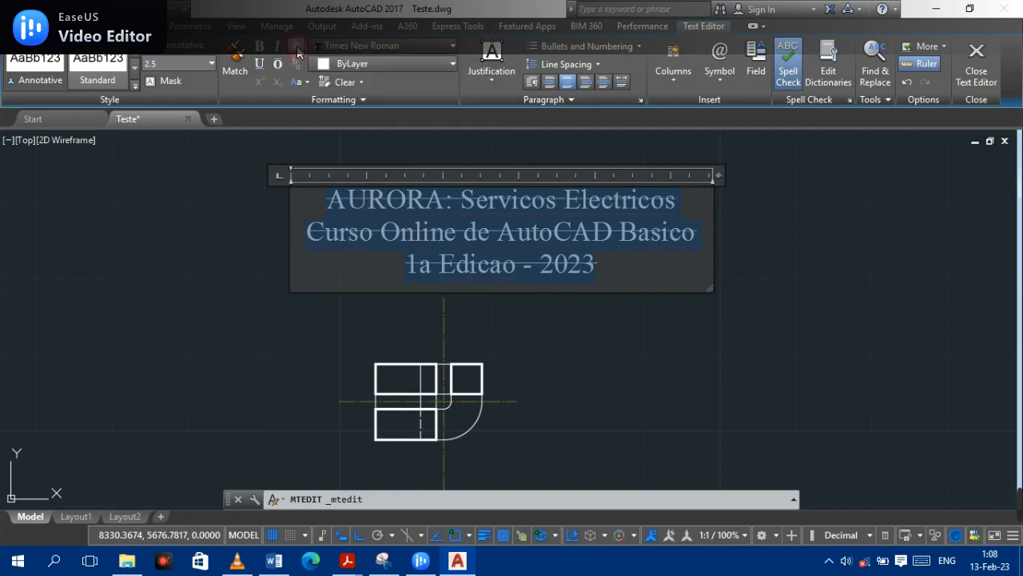
pyautogui.click(296, 52)
pyautogui.click(261, 69)
pyautogui.click(261, 69)
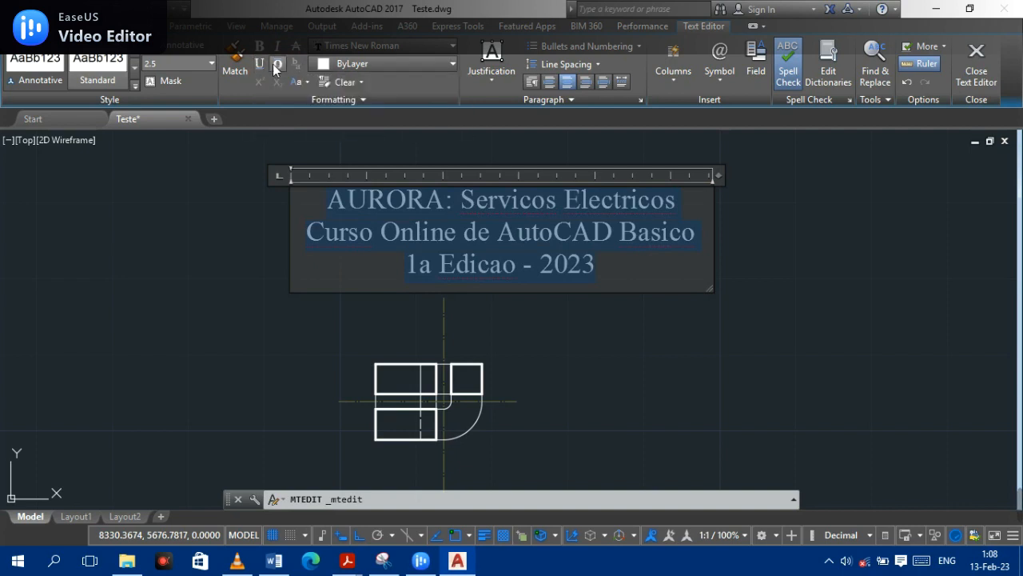
pyautogui.click(278, 67)
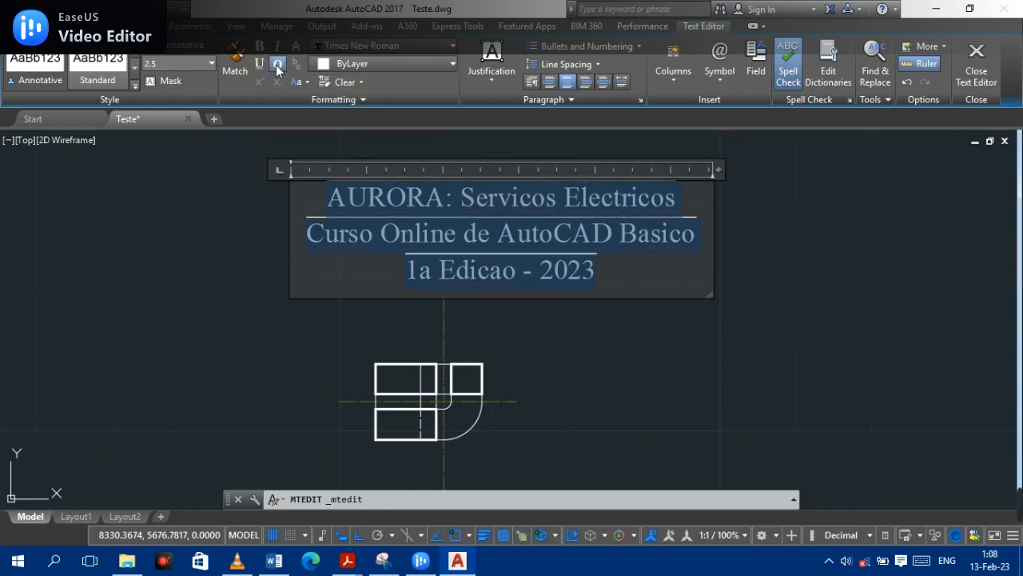
pyautogui.click(277, 67)
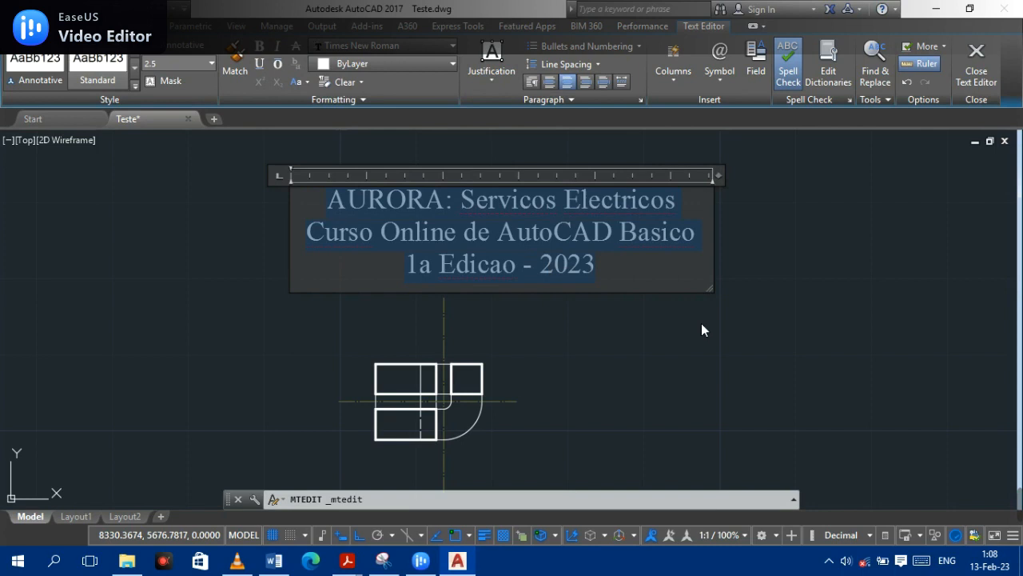
pyautogui.click(655, 334)
pyautogui.click(647, 314)
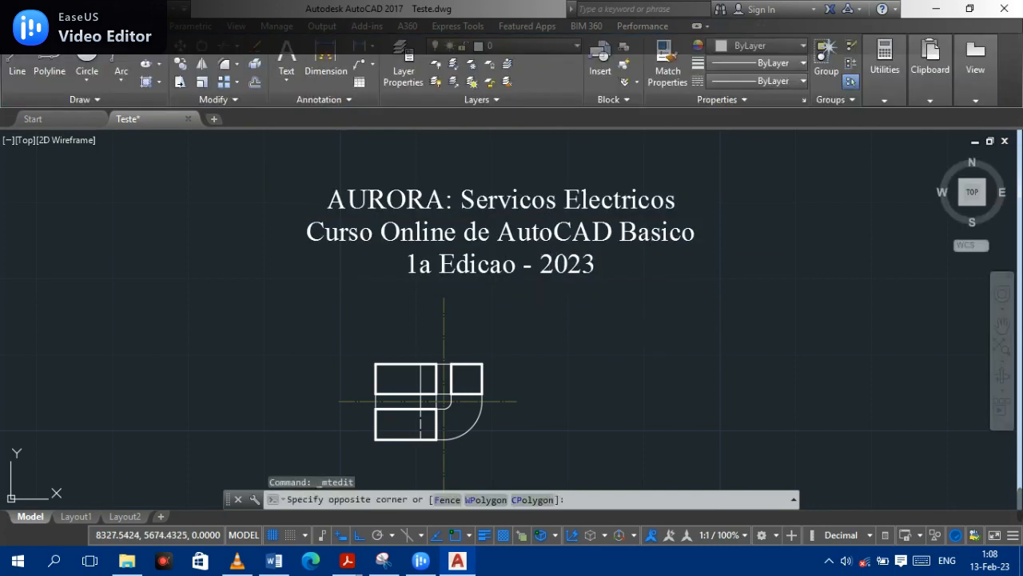
pyautogui.click(543, 232)
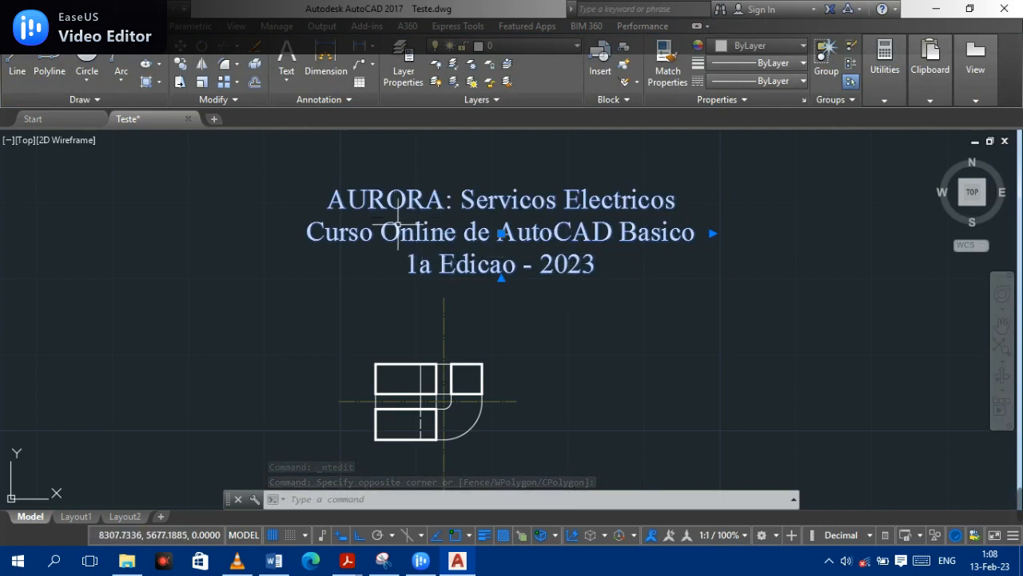
pyautogui.click(639, 304)
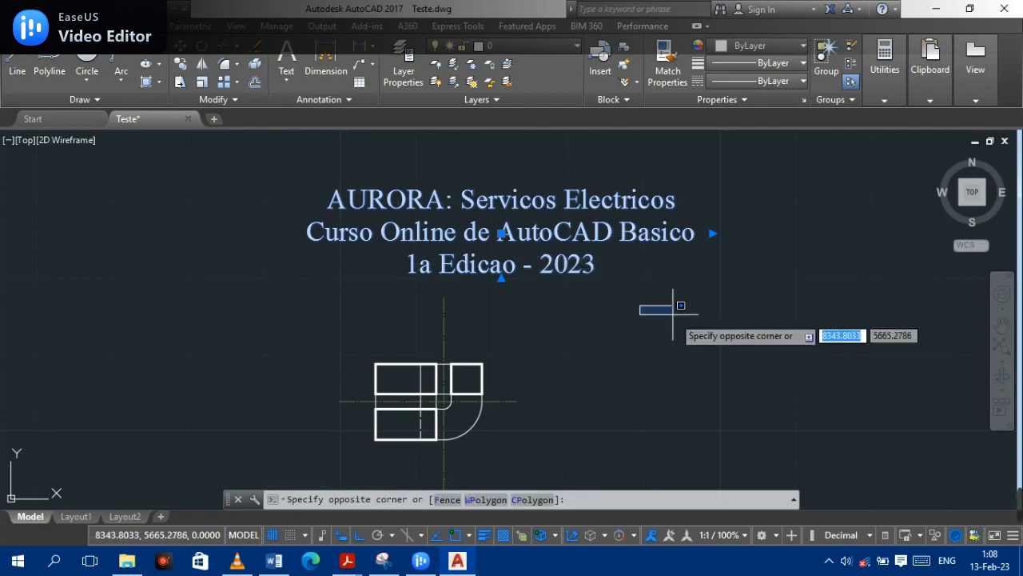
pyautogui.press('Escape')
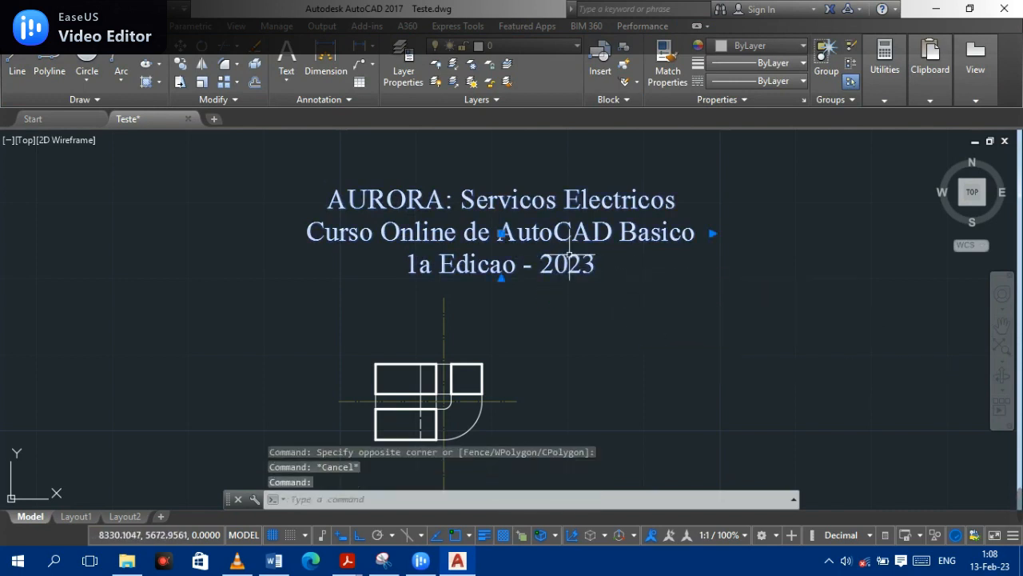
pyautogui.scroll(-2, 599, 324)
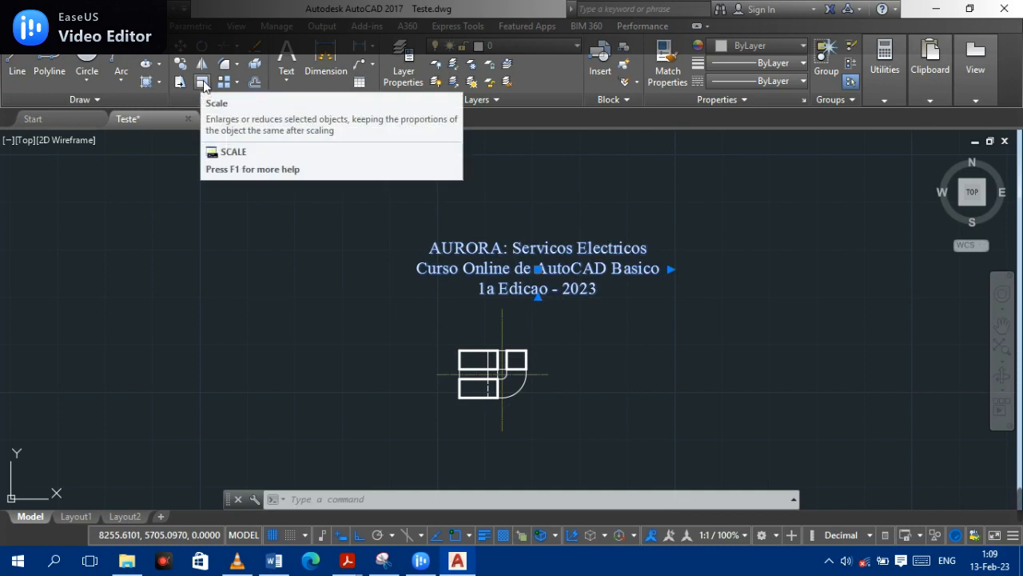
pyautogui.press('Escape')
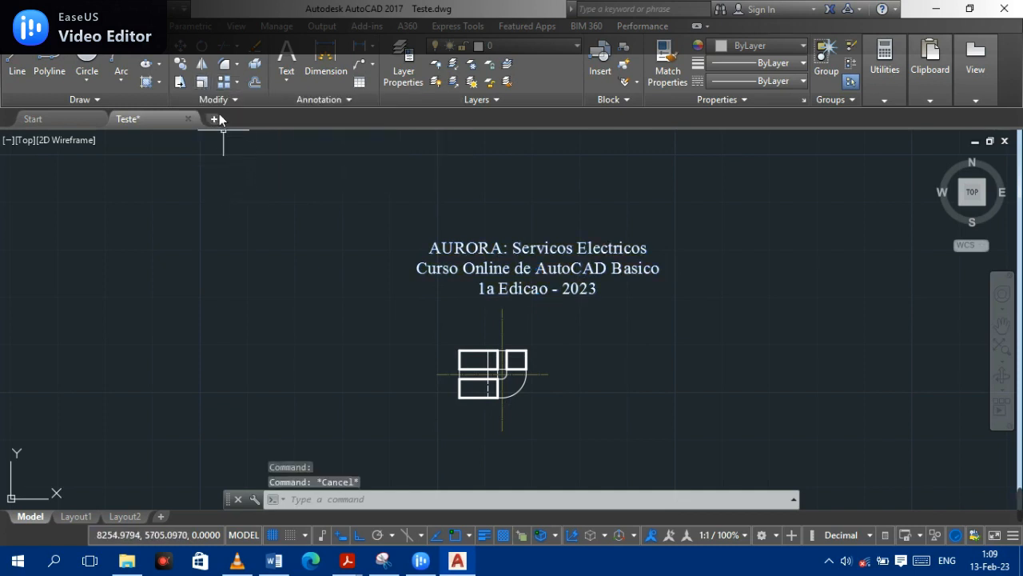
# Scale the title from its upper-left corner, trying a 1:1 factor, turning Ortho off and entering a factor of 1.
pyautogui.click(200, 84)
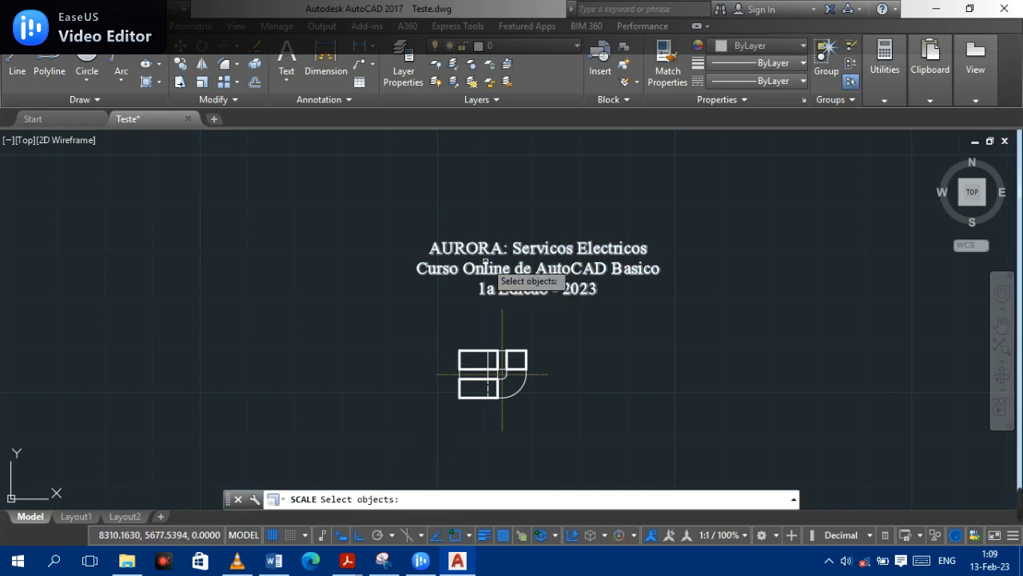
pyautogui.click(502, 271)
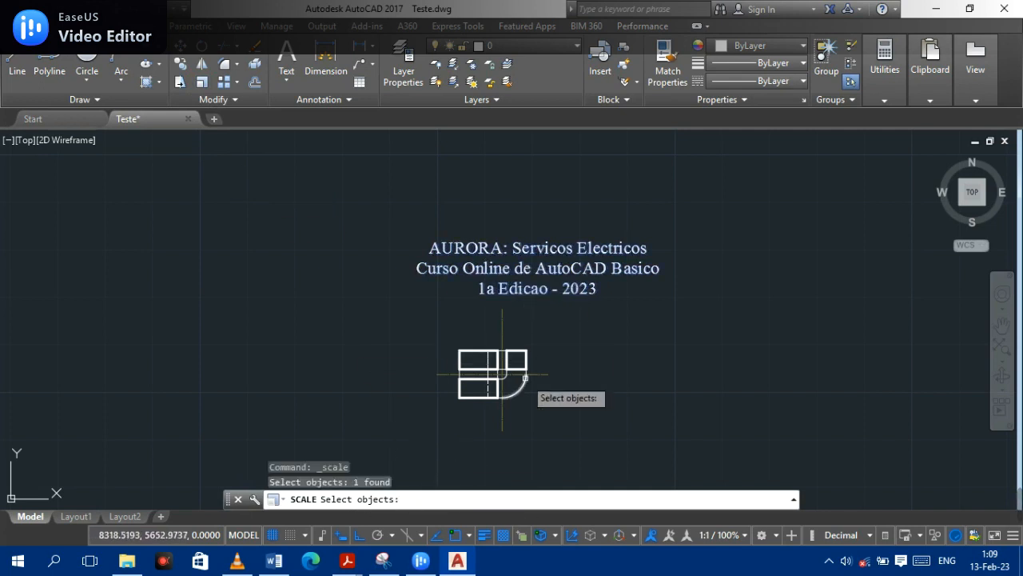
pyautogui.press('Return')
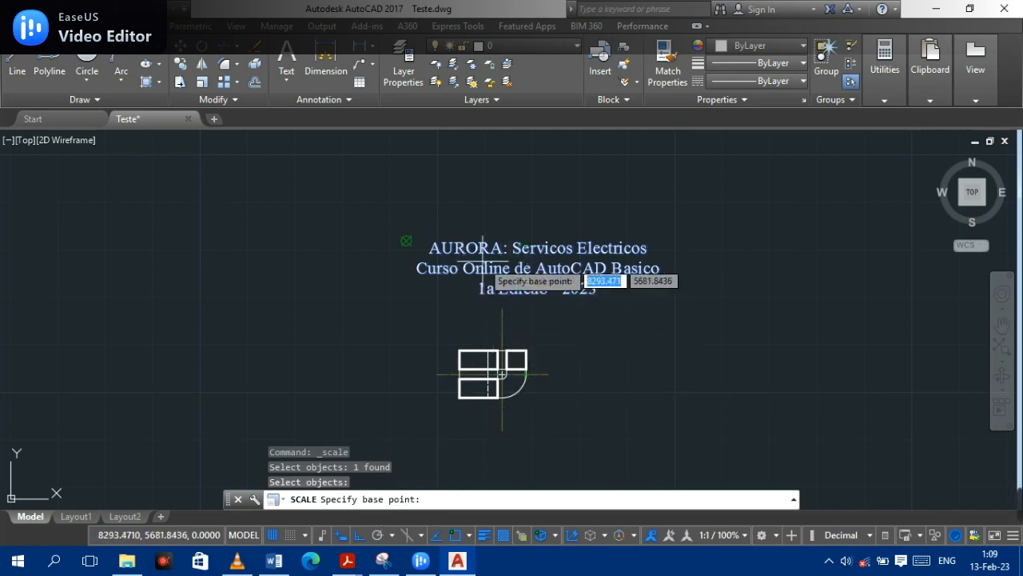
pyautogui.click(434, 247)
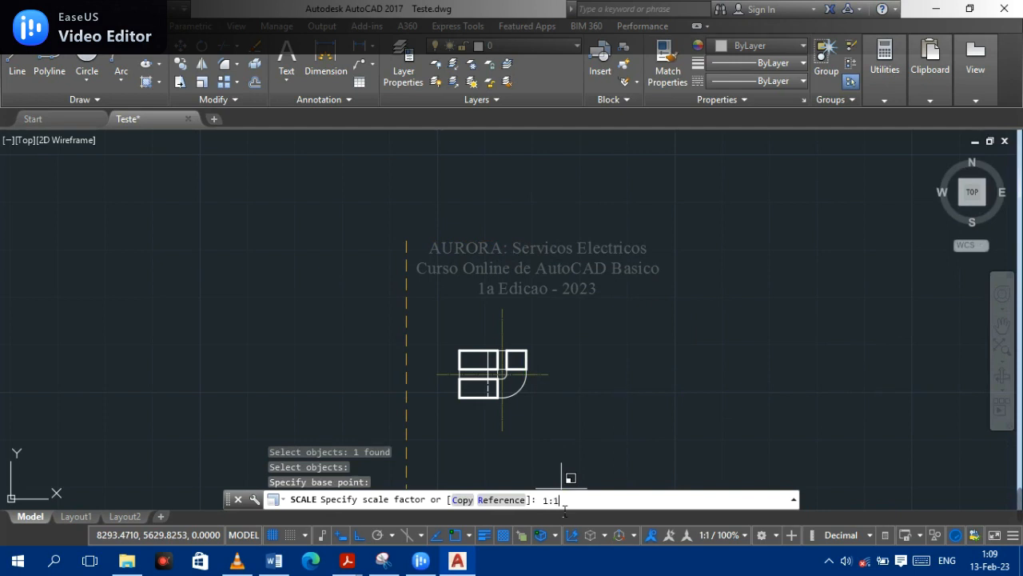
pyautogui.press('Return')
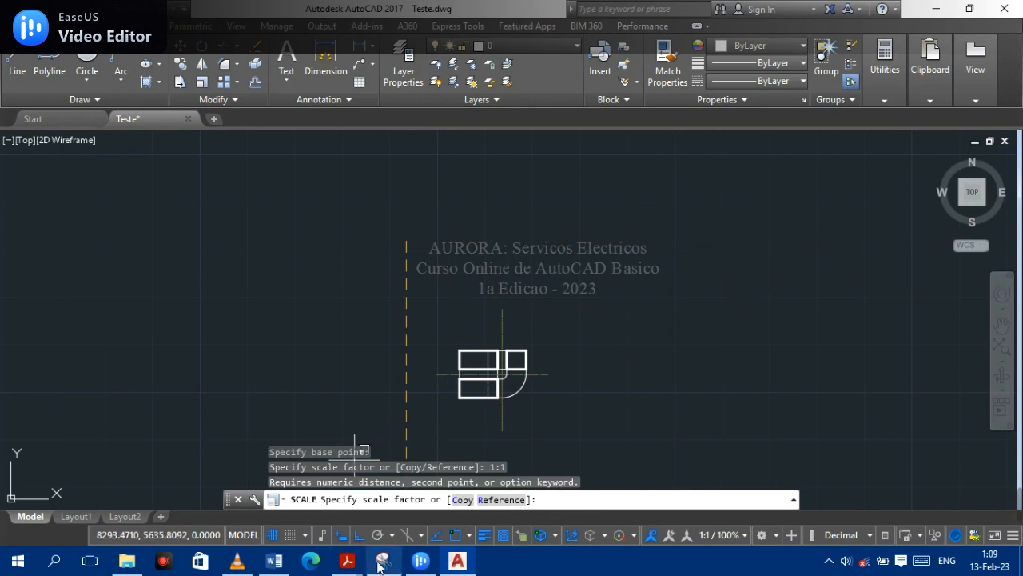
pyautogui.click(359, 535)
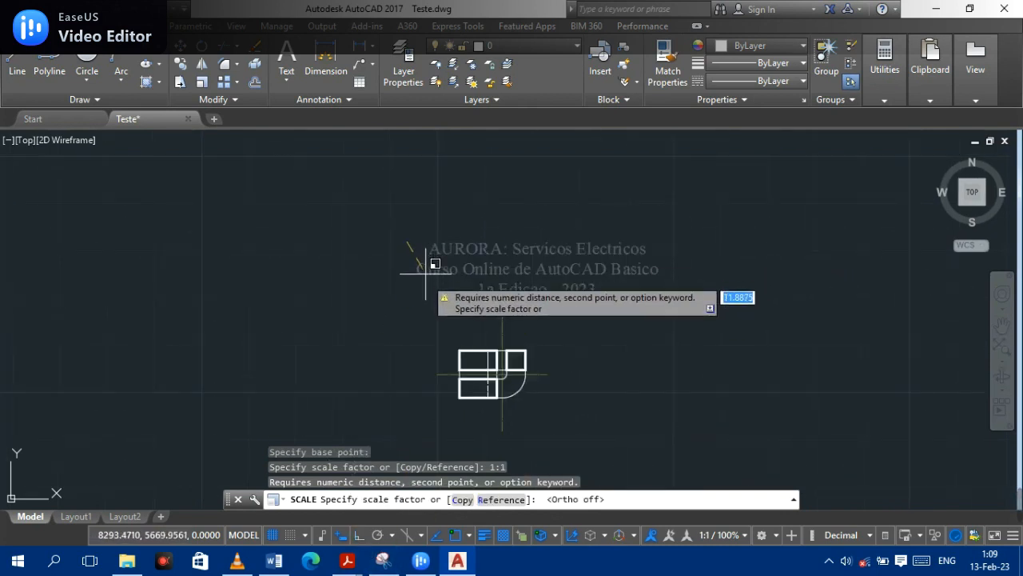
pyautogui.write('1')
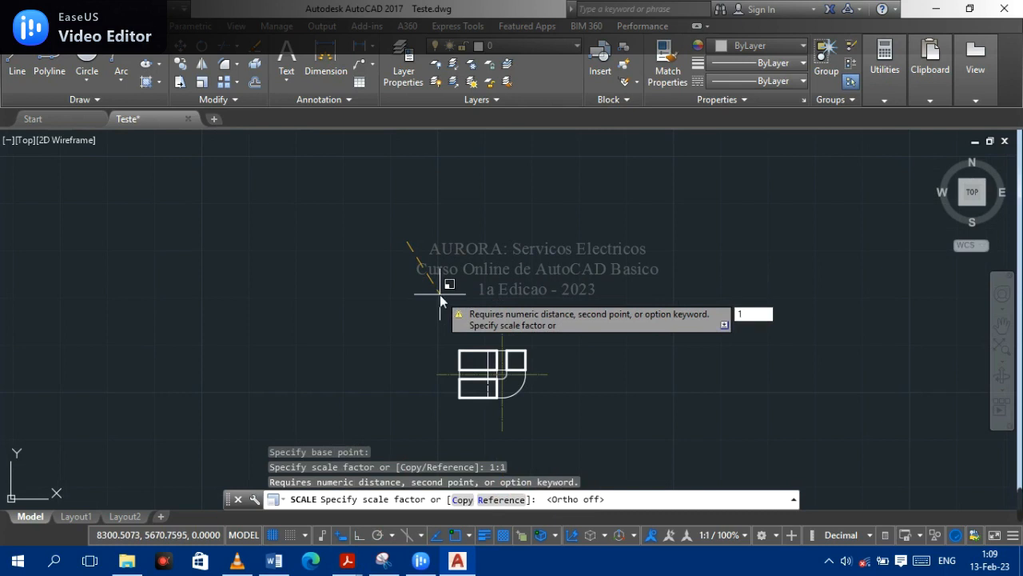
pyautogui.press('Return')
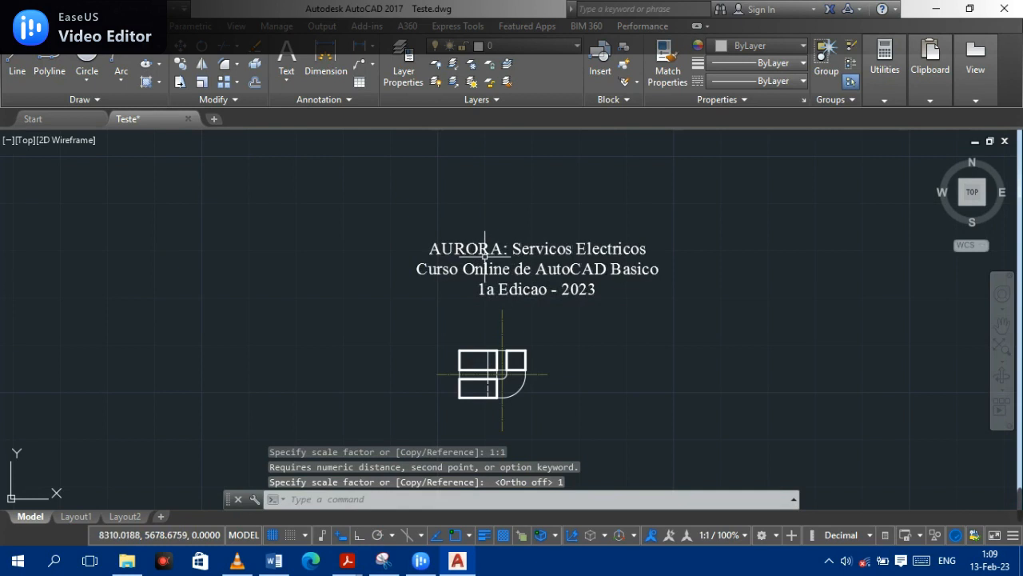
# Scale the title by a factor of 0.5 from its lower-left corner.
pyautogui.click(614, 262)
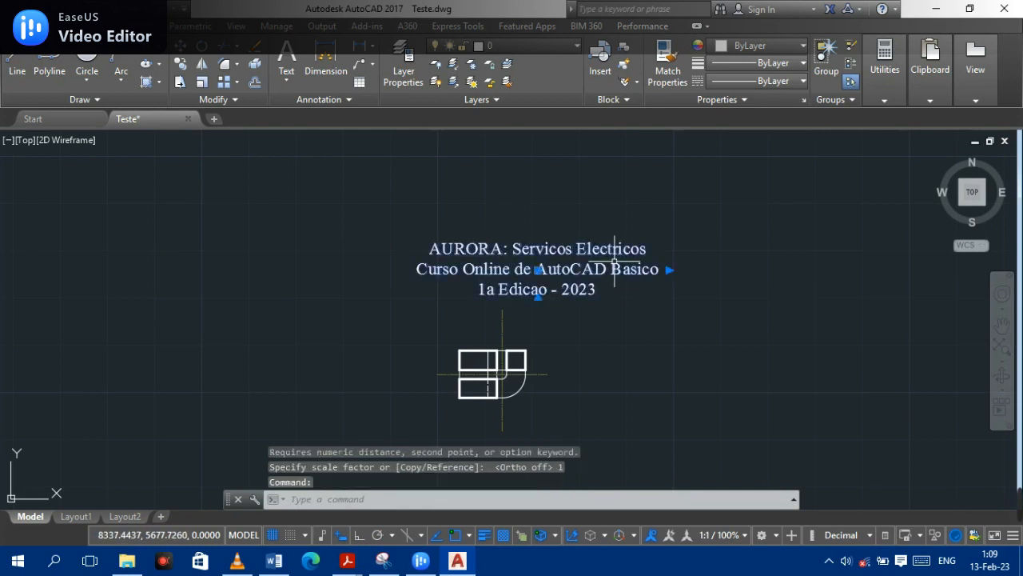
pyautogui.press('Escape')
pyautogui.click(202, 83)
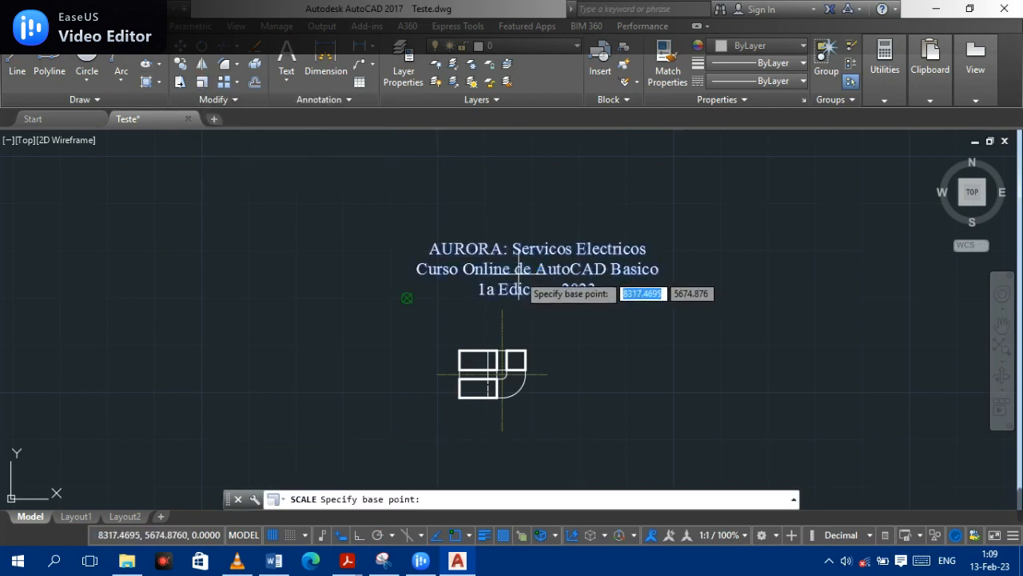
pyautogui.click(404, 298)
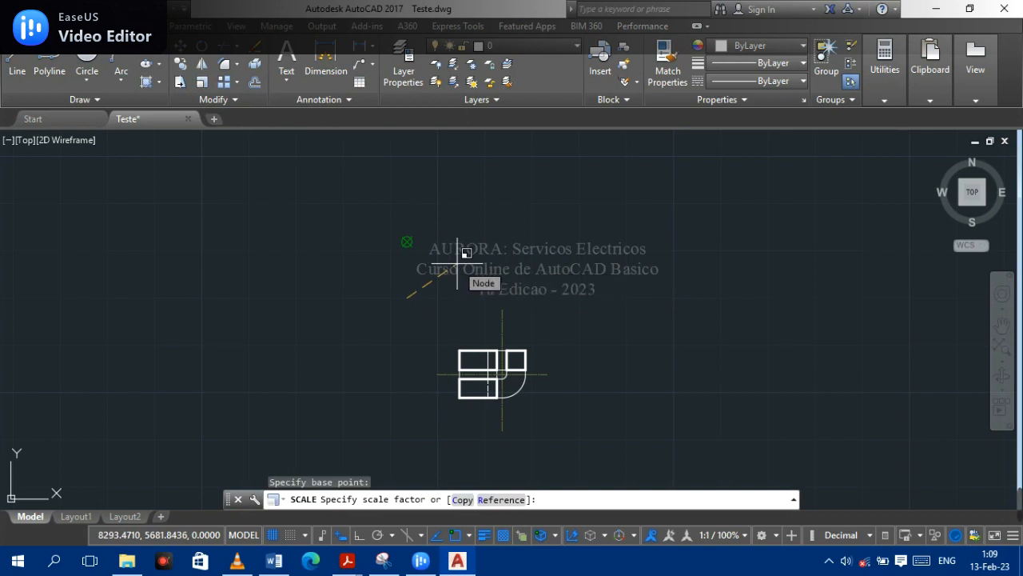
pyautogui.write('0.')
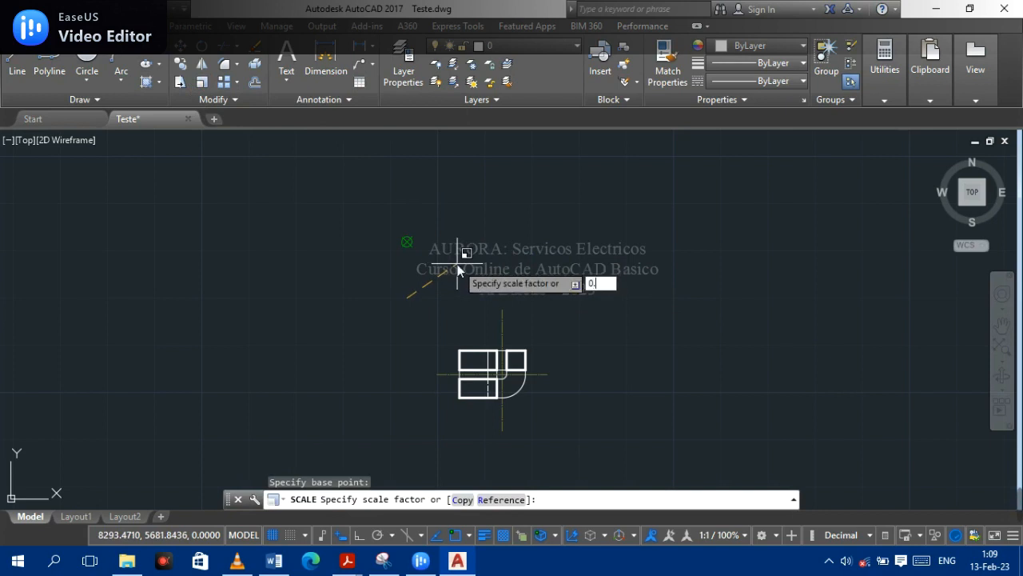
pyautogui.write('5')
pyautogui.press('Return')
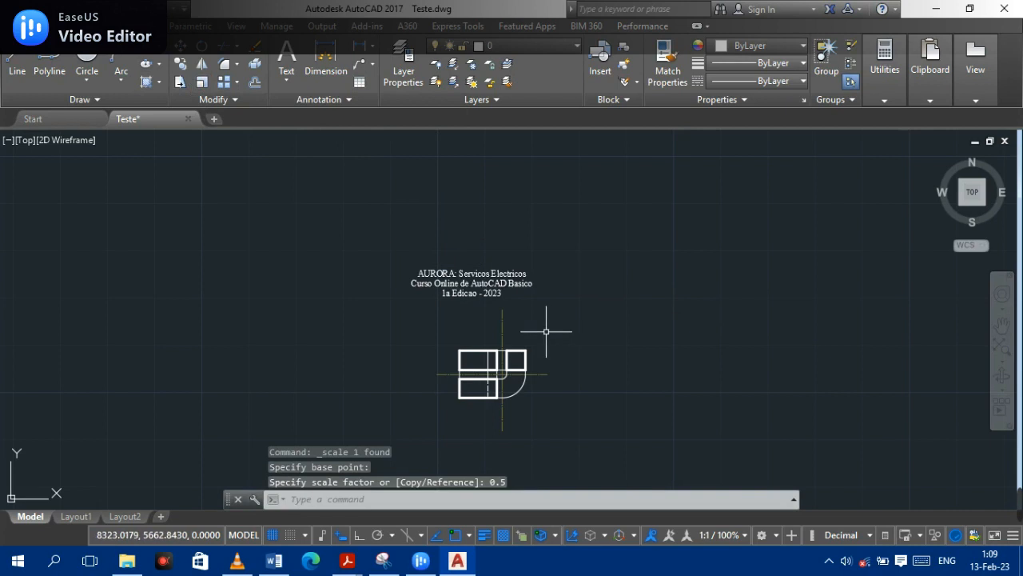
# Inspect the reduced title above the part drawing and undo its 0.5 scaling.
pyautogui.scroll(-3, 479, 312)
pyautogui.scroll(5, 475, 292)
pyautogui.click(473, 290)
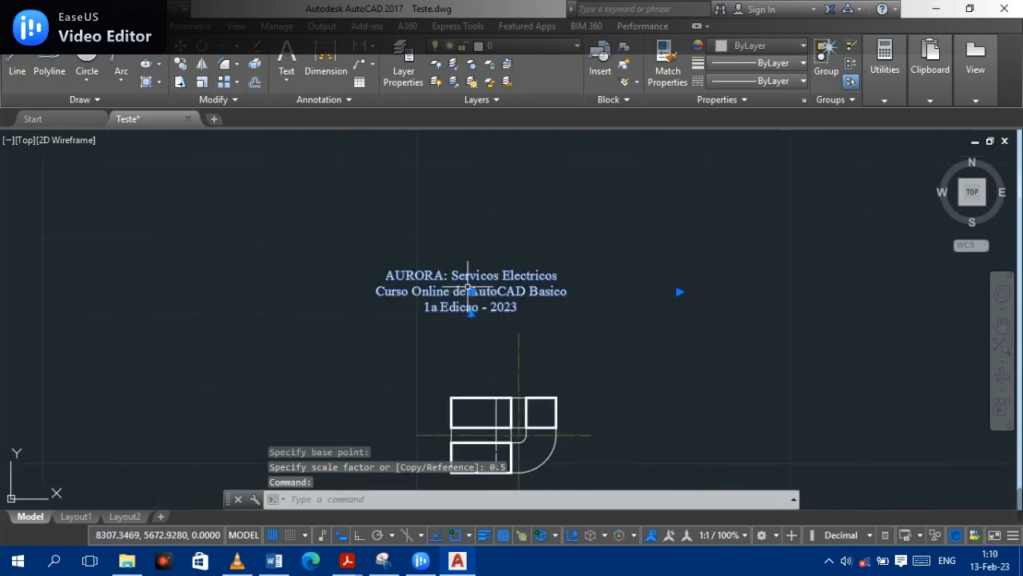
pyautogui.hotkey('ctrl', 'z')
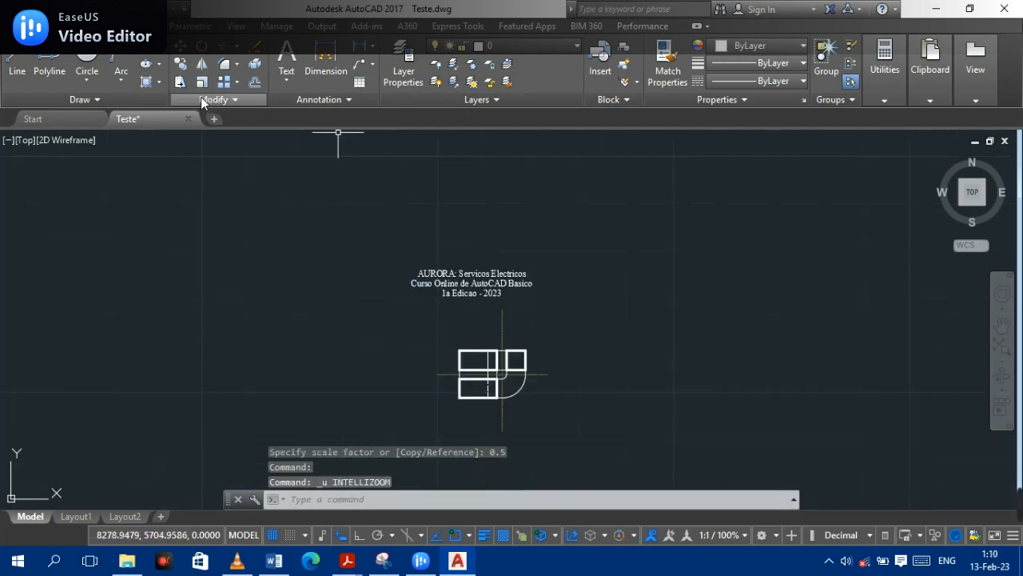
pyautogui.hotkey('ctrl', 'z')
# Scale the title by a factor of 0.2 from its lower-left corner and check its legibility.
pyautogui.click(534, 267)
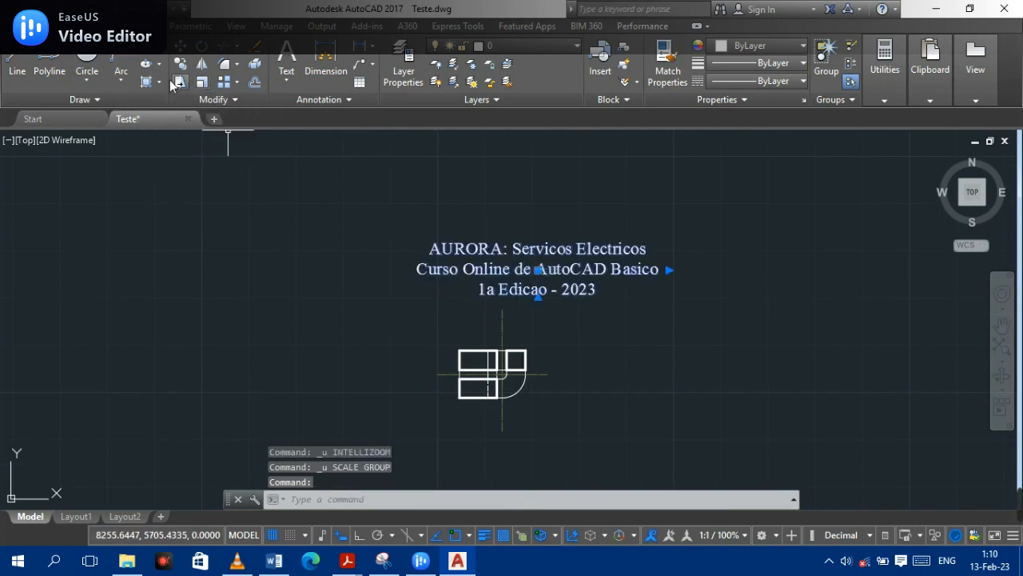
pyautogui.click(203, 82)
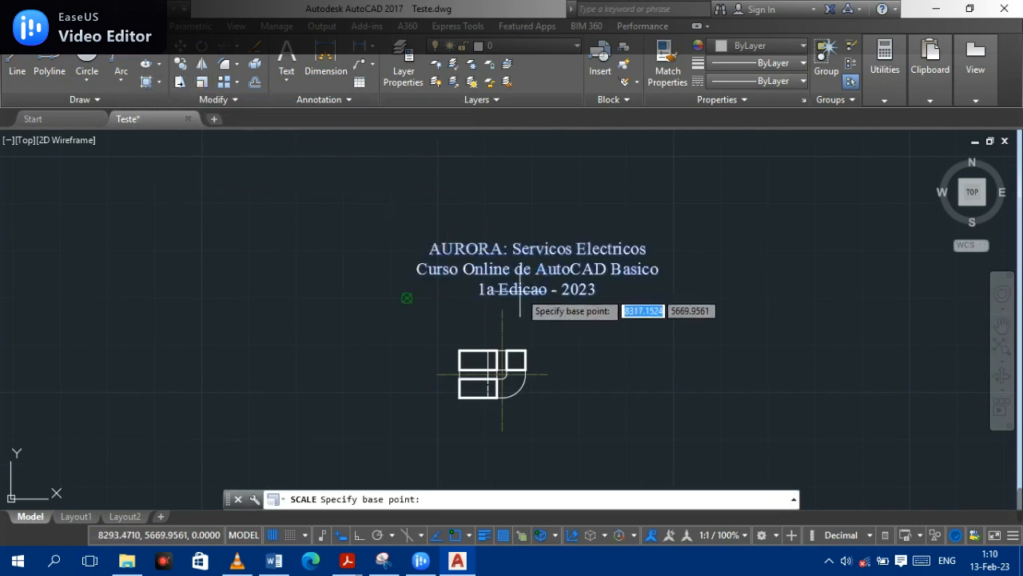
pyautogui.click(525, 273)
pyautogui.write('0.2')
pyautogui.press('Return')
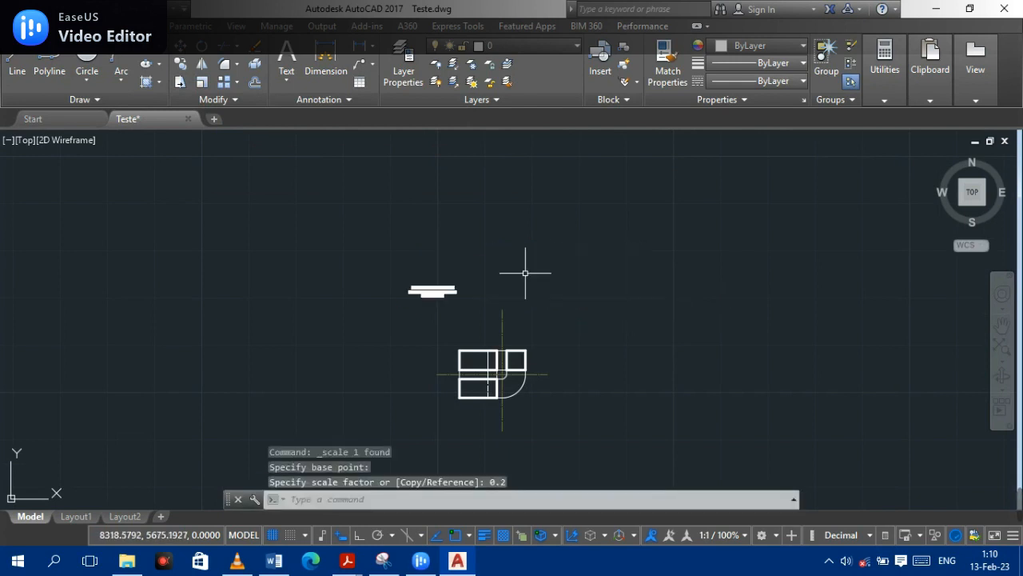
pyautogui.scroll(5, 435, 310)
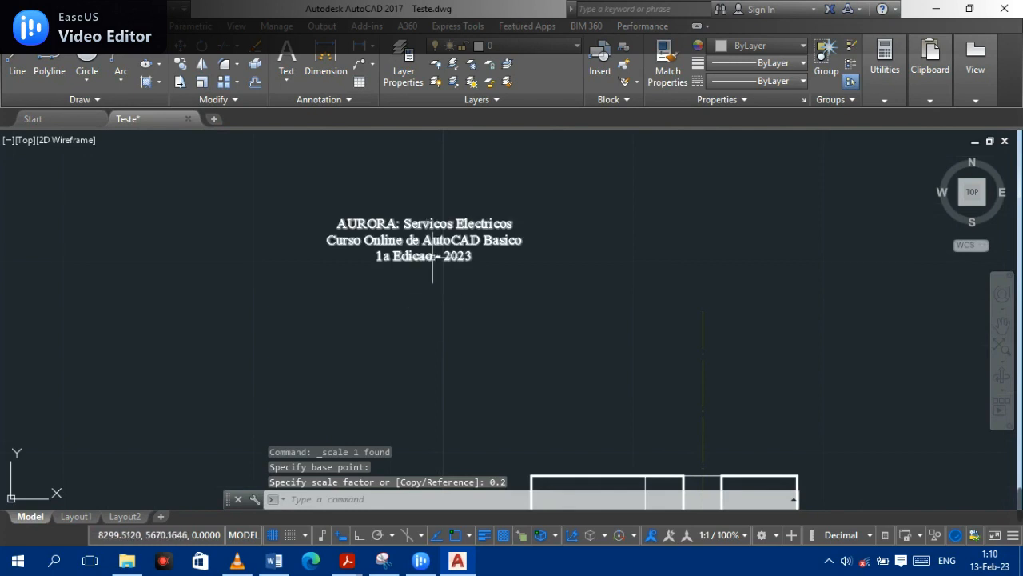
pyautogui.scroll(-5, 432, 268)
# Cancel the accidental cut command and undo the title's 0.2 scaling.
pyautogui.hotkey('ctrl', 'x')
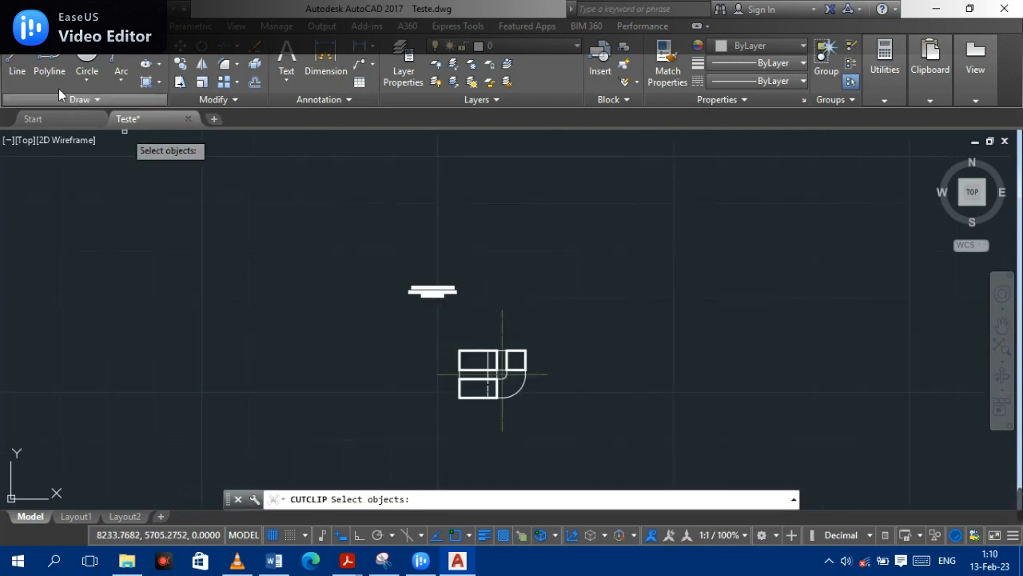
pyautogui.hotkey('ctrl', 'z')
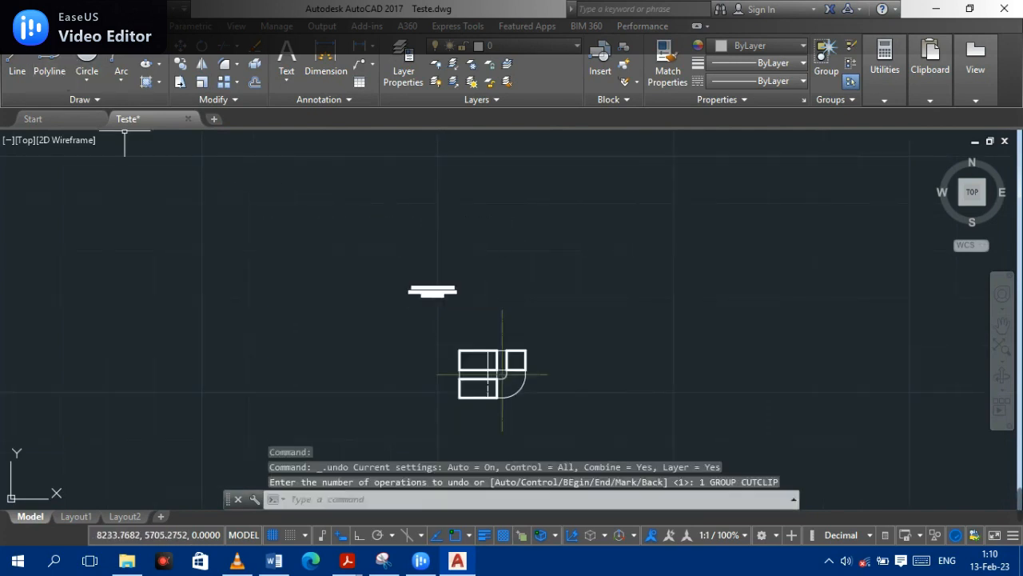
pyautogui.hotkey('ctrl', 'z')
# Scale the title by a factor of 0.4 from its lower-left corner.
pyautogui.click(533, 264)
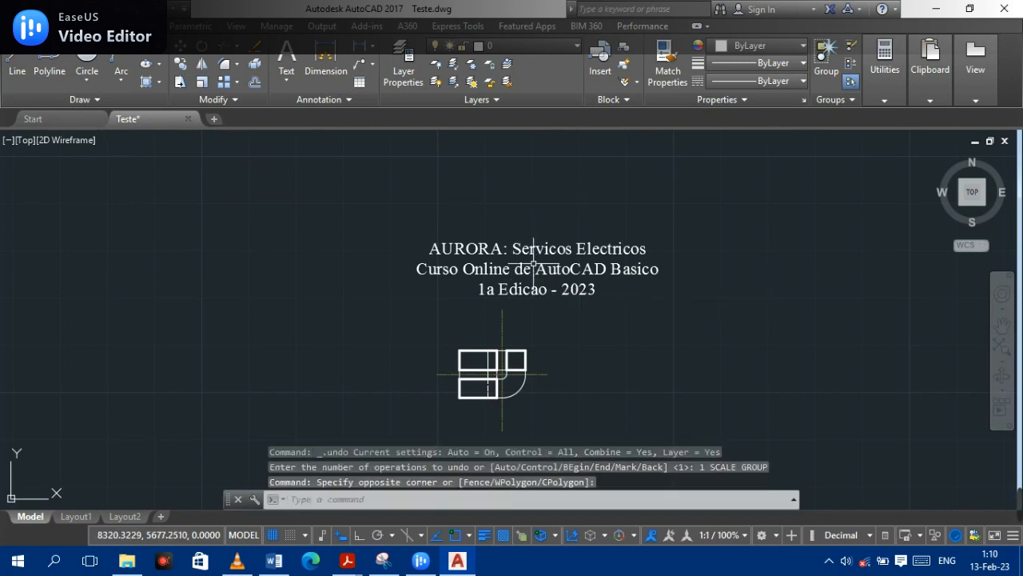
pyautogui.click(560, 307)
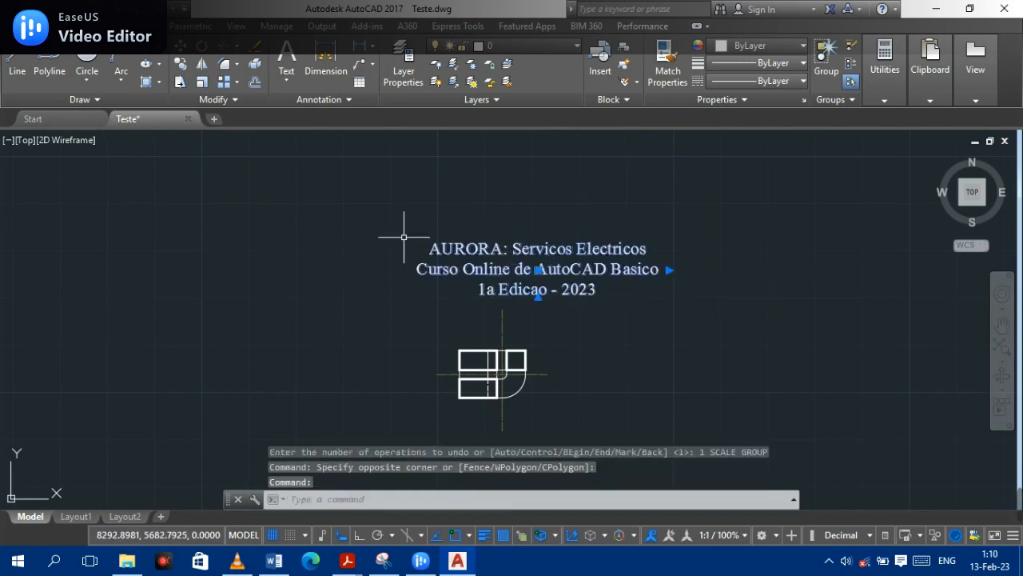
pyautogui.click(201, 82)
pyautogui.click(407, 297)
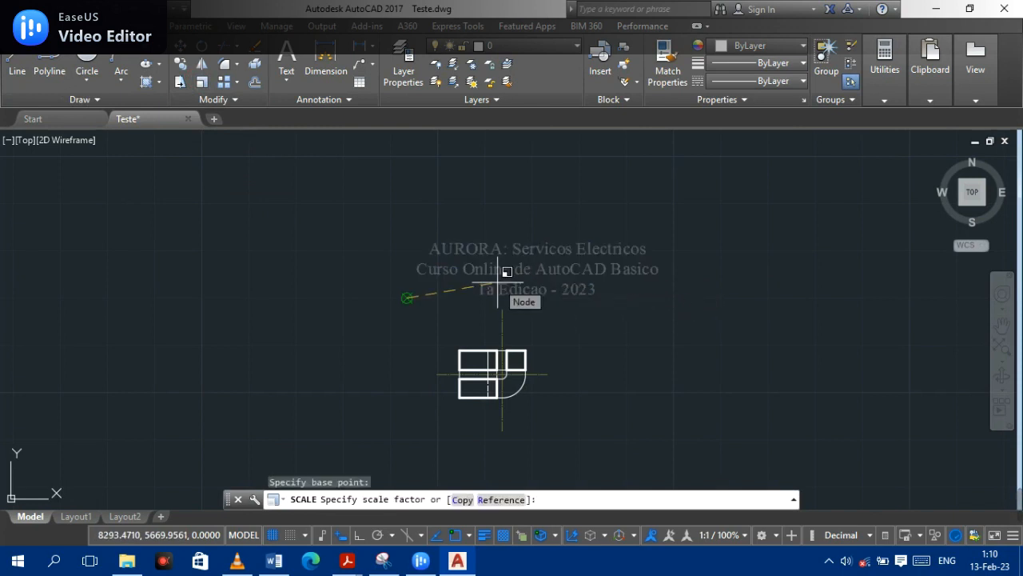
pyautogui.write('0.4')
pyautogui.press('Return')
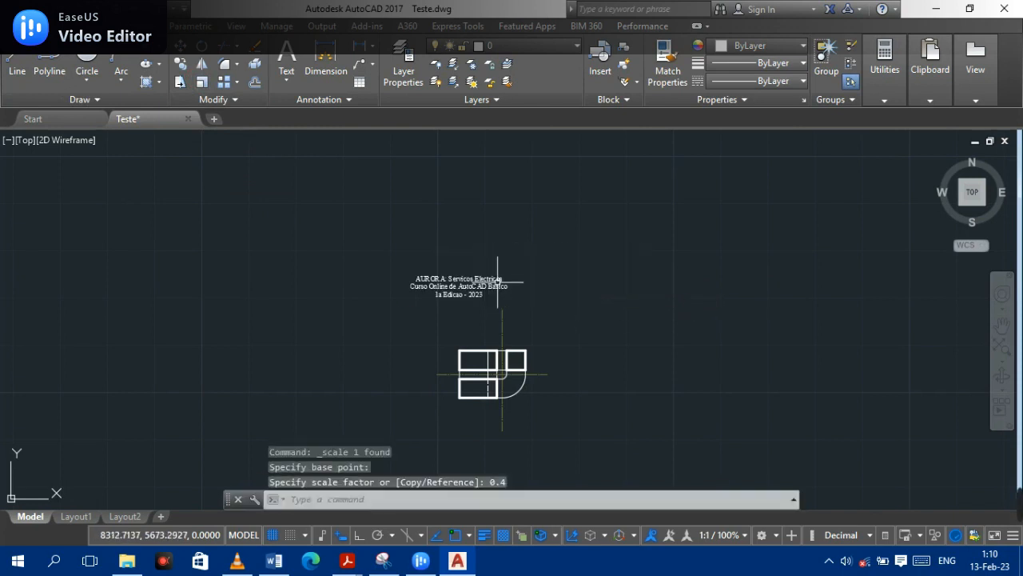
# Move the three-line title sideways so it sits roughly centred above the part drawing, and check its legibility.
pyautogui.scroll(4, 462, 303)
pyautogui.scroll(-2, 463, 299)
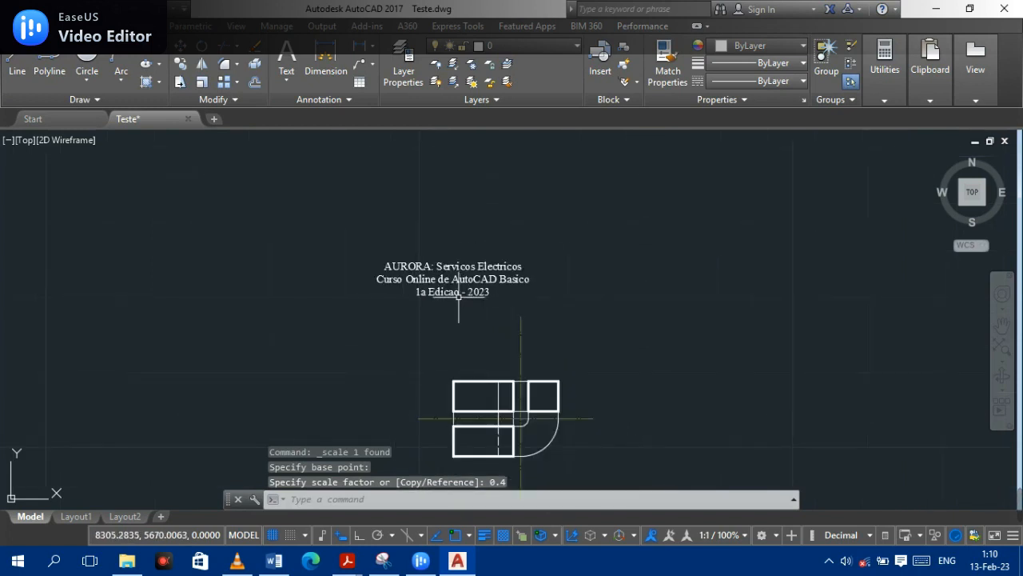
pyautogui.click(450, 280)
pyautogui.click(448, 279)
pyautogui.moveTo(489, 278)
pyautogui.mouseDown()
pyautogui.moveTo(563, 265)
pyautogui.moveTo(512, 256)
pyautogui.moveTo(491, 270)
pyautogui.mouseUp()
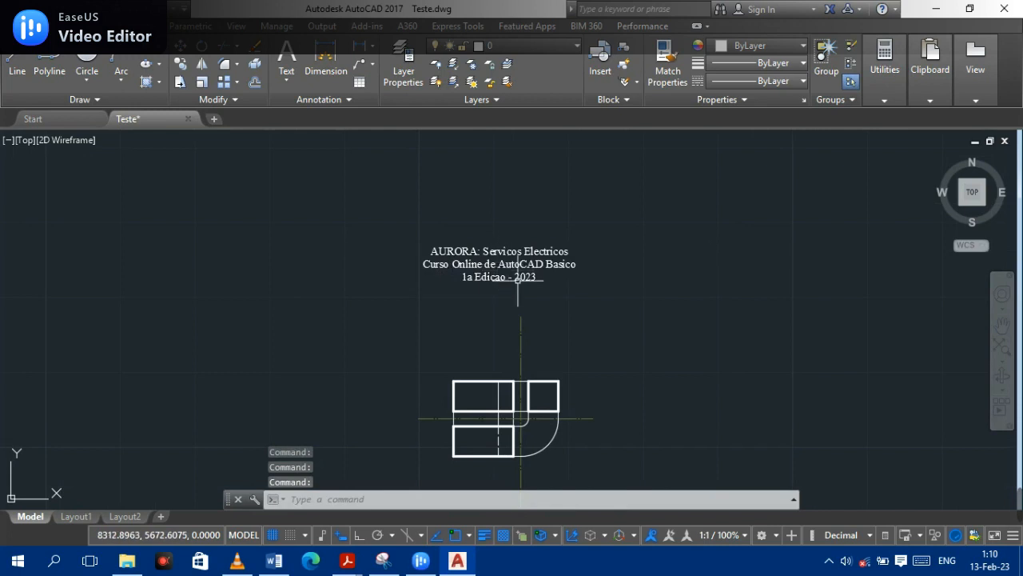
pyautogui.scroll(4, 535, 290)
pyautogui.scroll(-4, 539, 293)
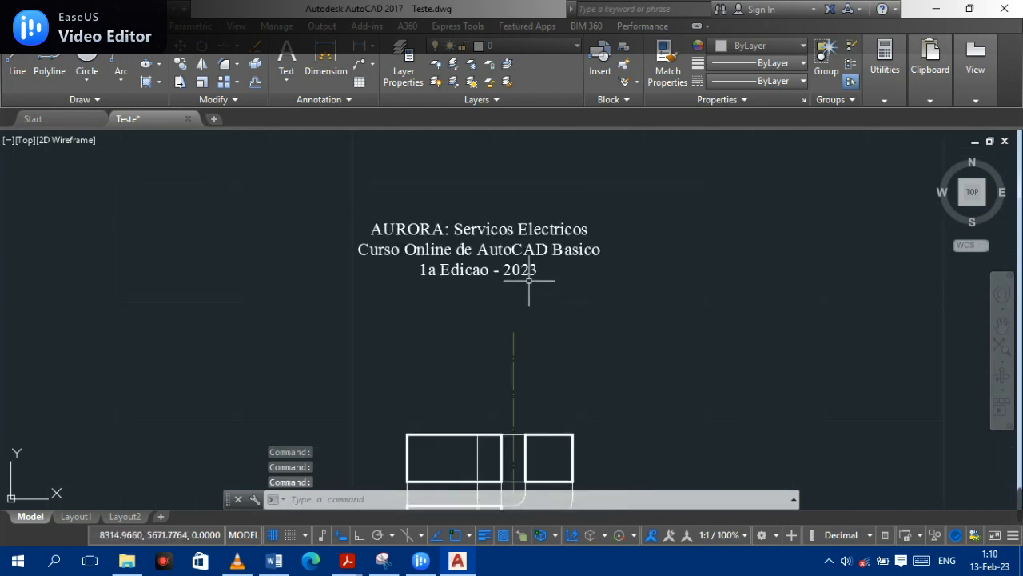
pyautogui.scroll(1, 589, 360)
pyautogui.scroll(-2, 589, 361)
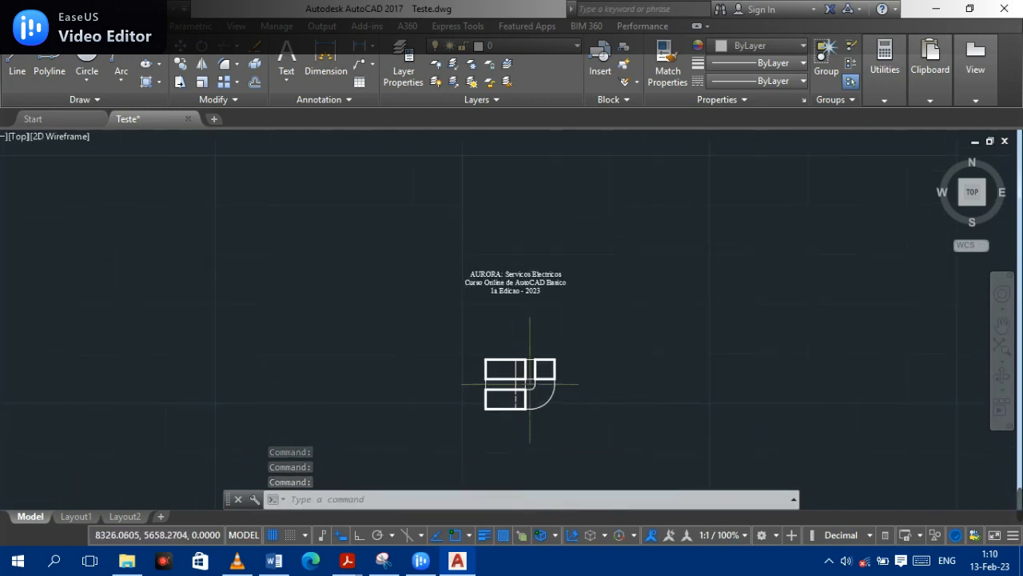
pyautogui.scroll(3, 534, 386)
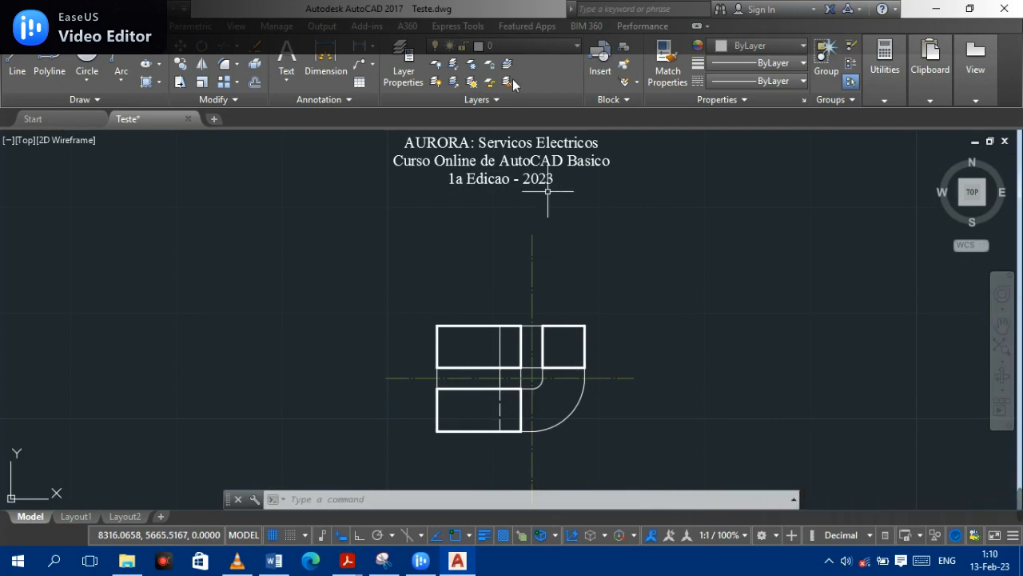
# Add a single-line text reading "Moz" starting just below the title's left end.
pyautogui.click(279, 90)
pyautogui.click(294, 153)
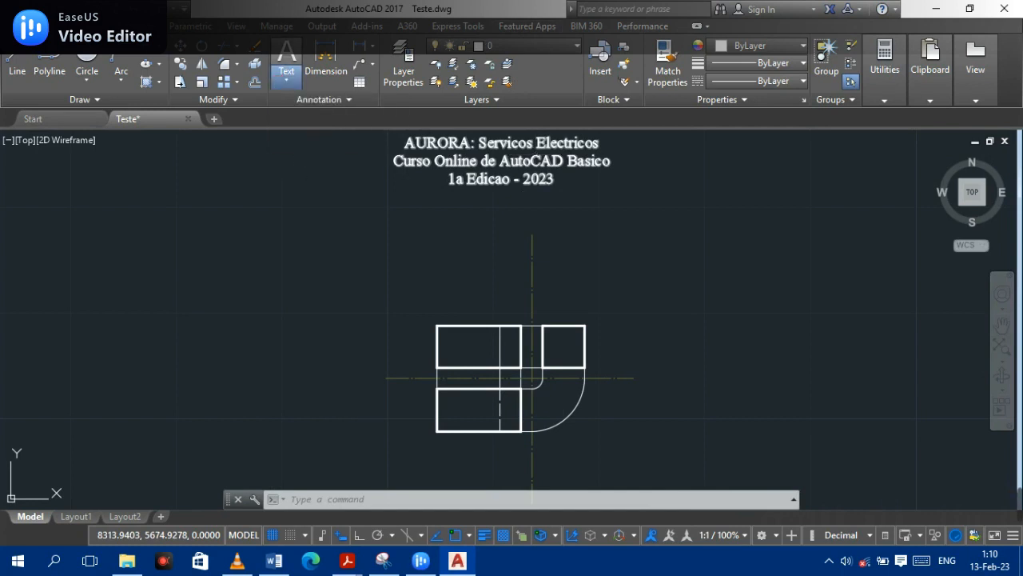
pyautogui.click(394, 207)
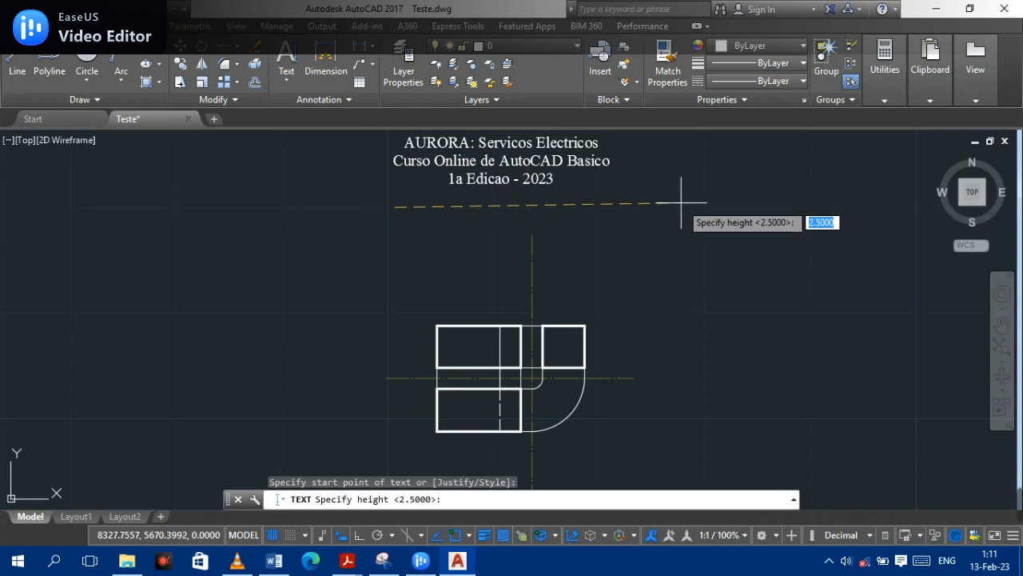
pyautogui.press('Return')
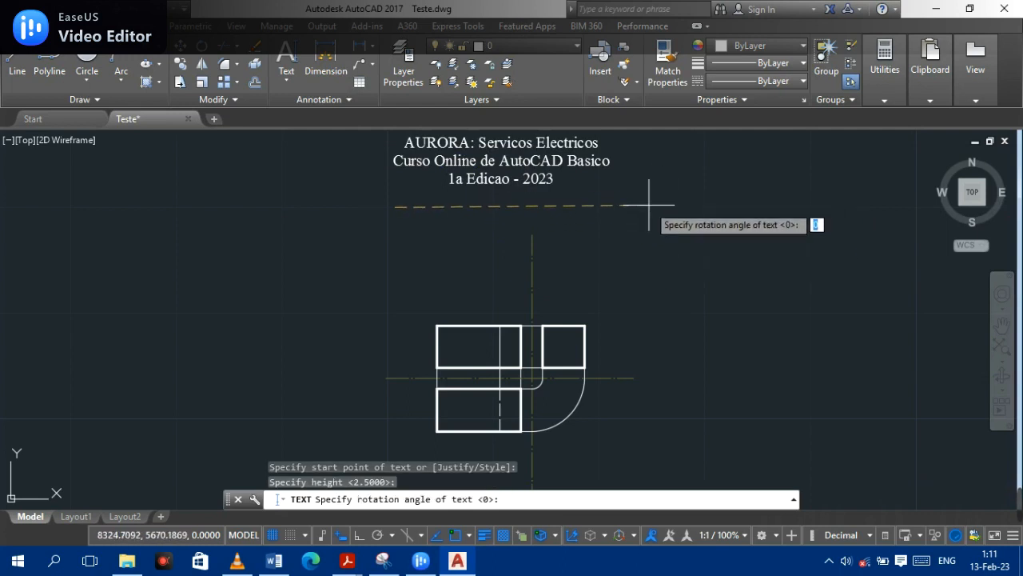
pyautogui.press('Return')
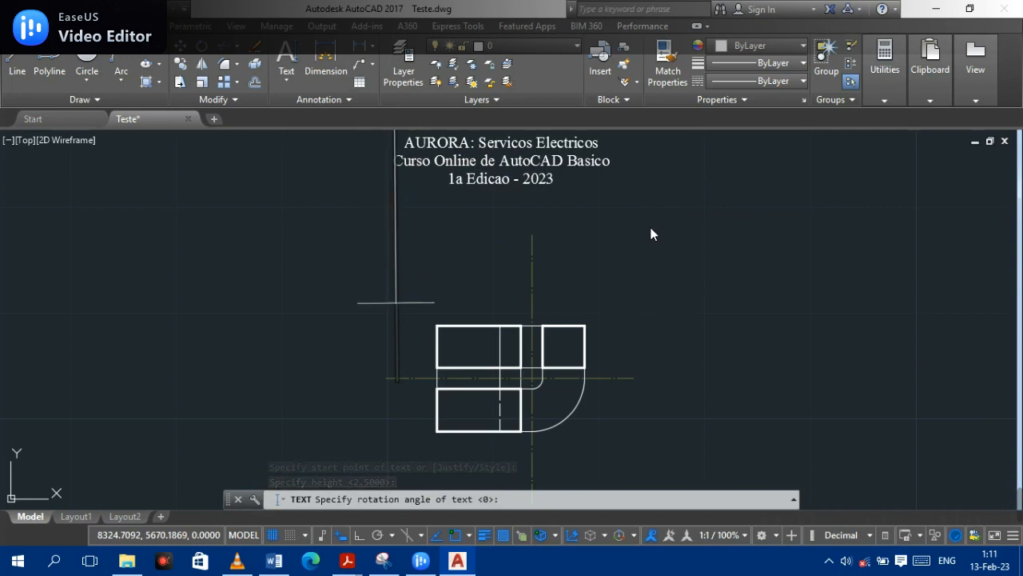
pyautogui.write('Mo')
pyautogui.write('z')
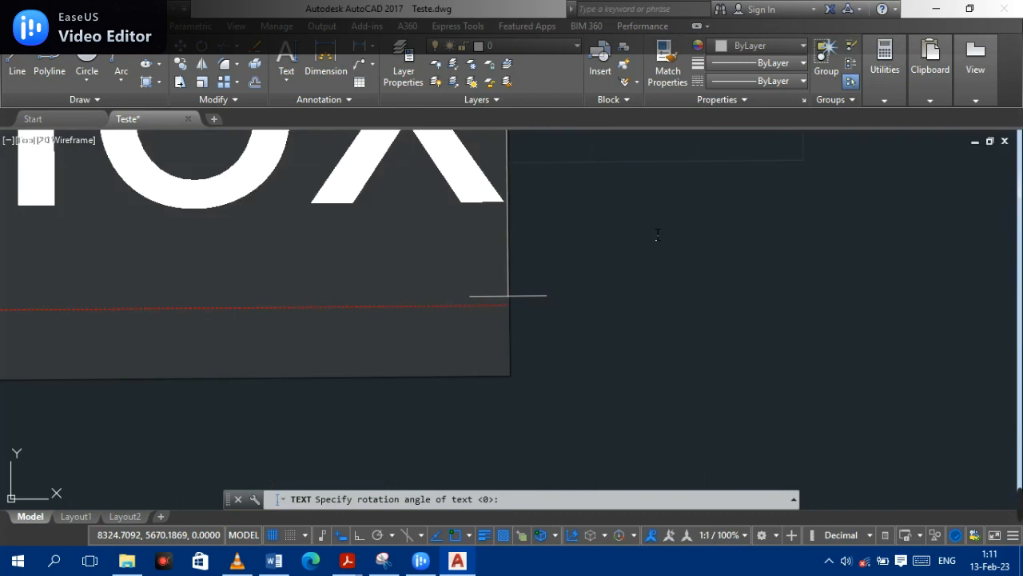
pyautogui.scroll(-3, 684, 360)
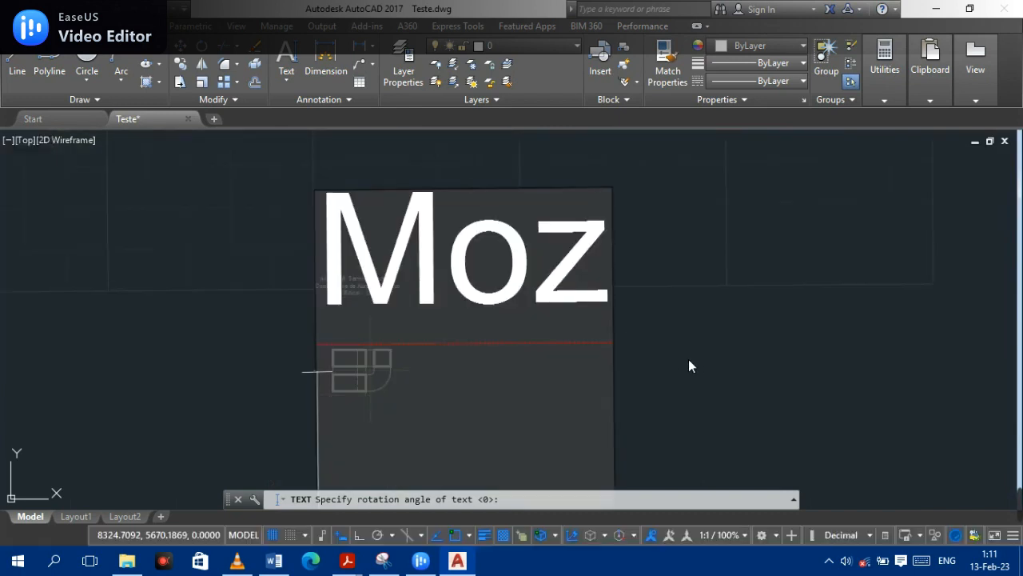
pyautogui.click(811, 247)
pyautogui.click(503, 300)
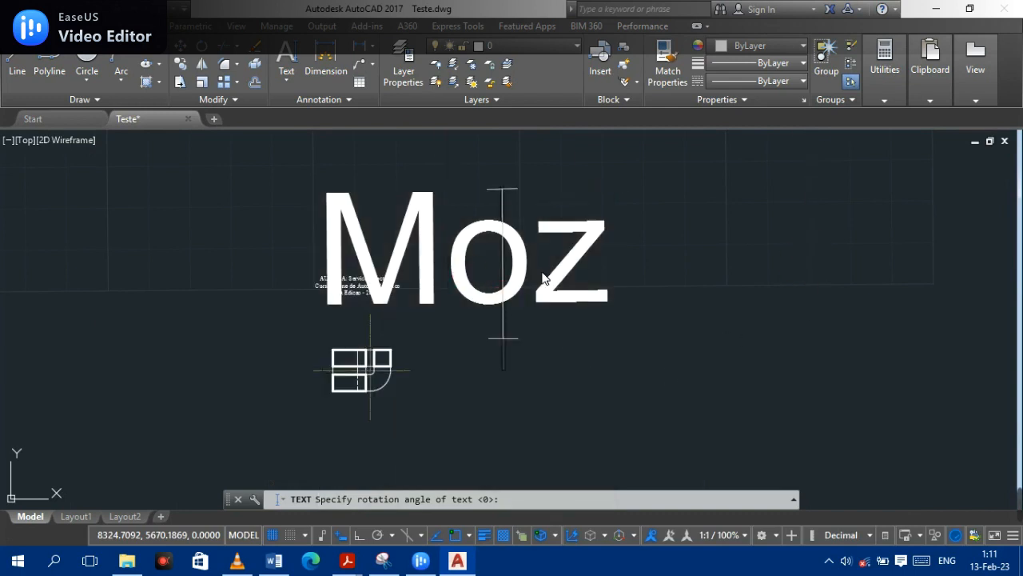
pyautogui.press('Escape')
# Scale the single-line text "Moz" by a factor of 0.4 from a point inside it.
pyautogui.click(506, 270)
pyautogui.click(530, 286)
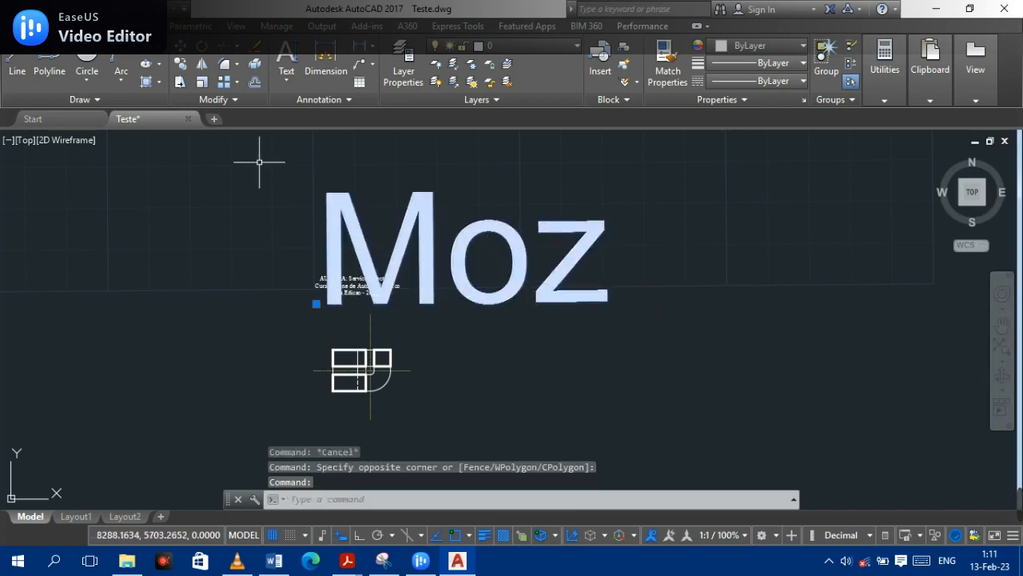
pyautogui.click(202, 83)
pyautogui.click(462, 248)
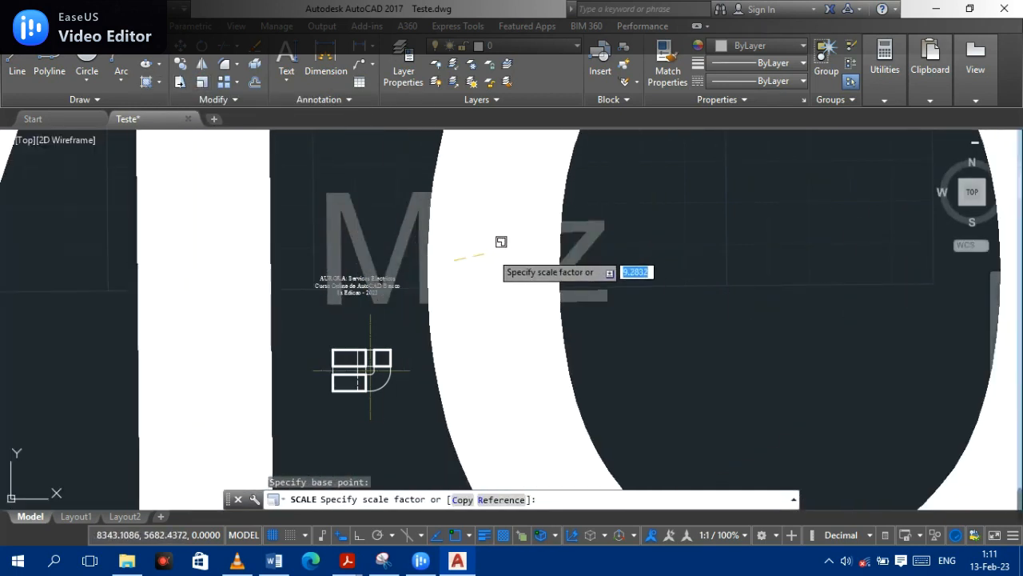
pyautogui.write('0.4')
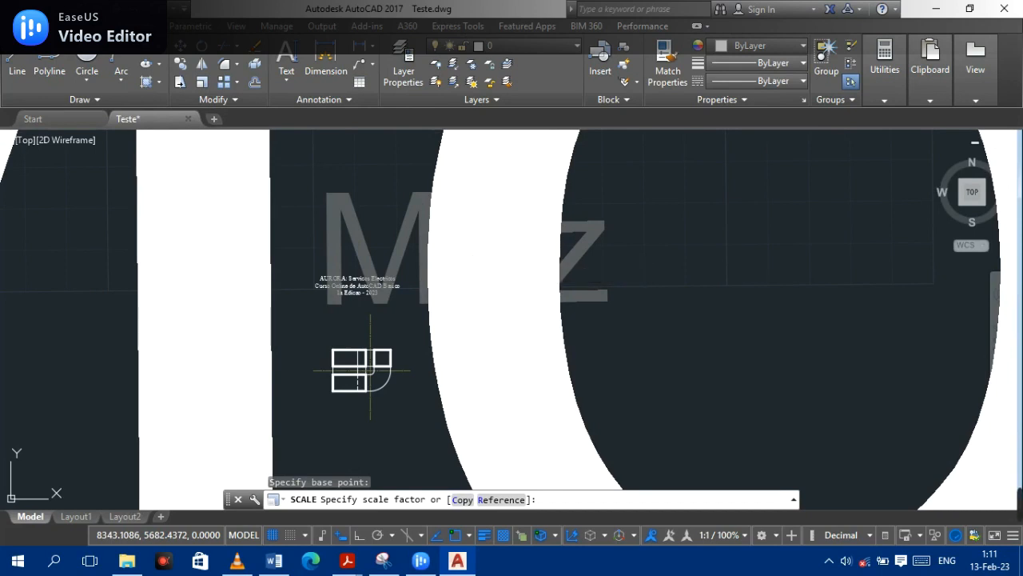
pyautogui.press('Return')
# Move the single-line text "Moz" above the title and compare the two text sizes.
pyautogui.click(482, 249)
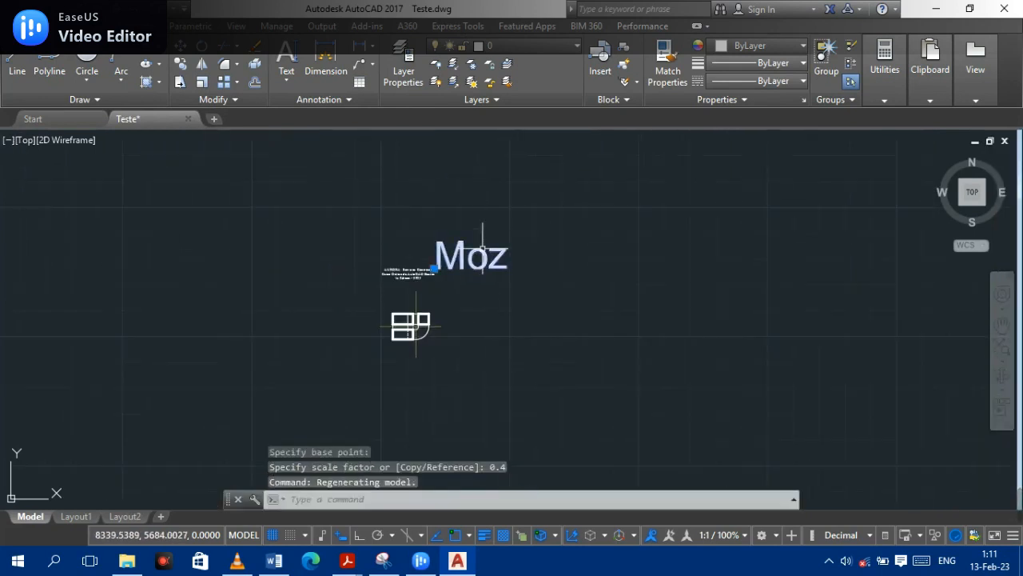
pyautogui.moveTo(465, 255); pyautogui.dragTo(392, 237)
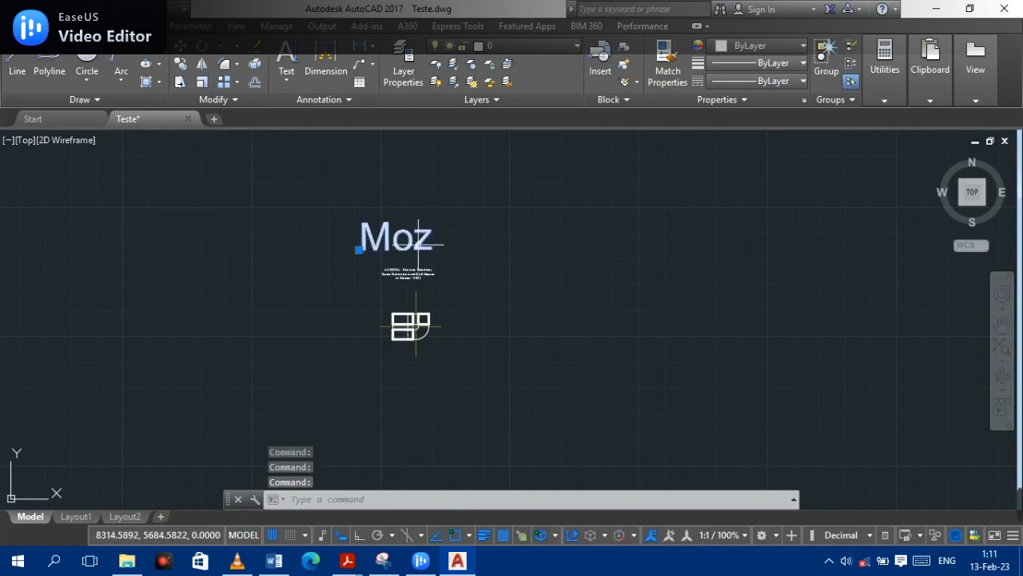
pyautogui.scroll(2, 296, 225)
pyautogui.scroll(5, 418, 258)
pyautogui.scroll(-4, 343, 319)
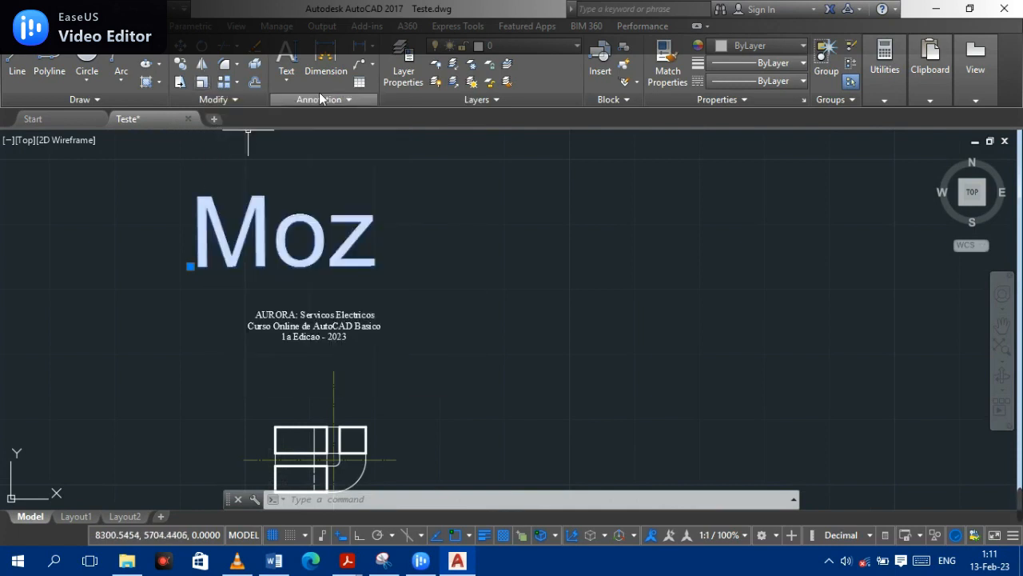
# Review the available text types and delete the single-line text "Moz".
pyautogui.click(294, 85)
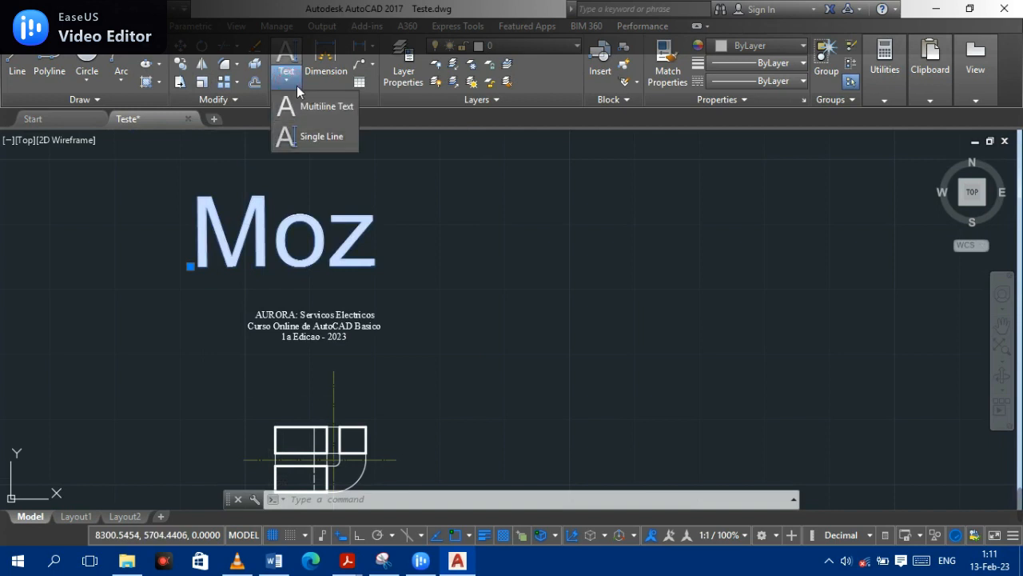
pyautogui.click(290, 84)
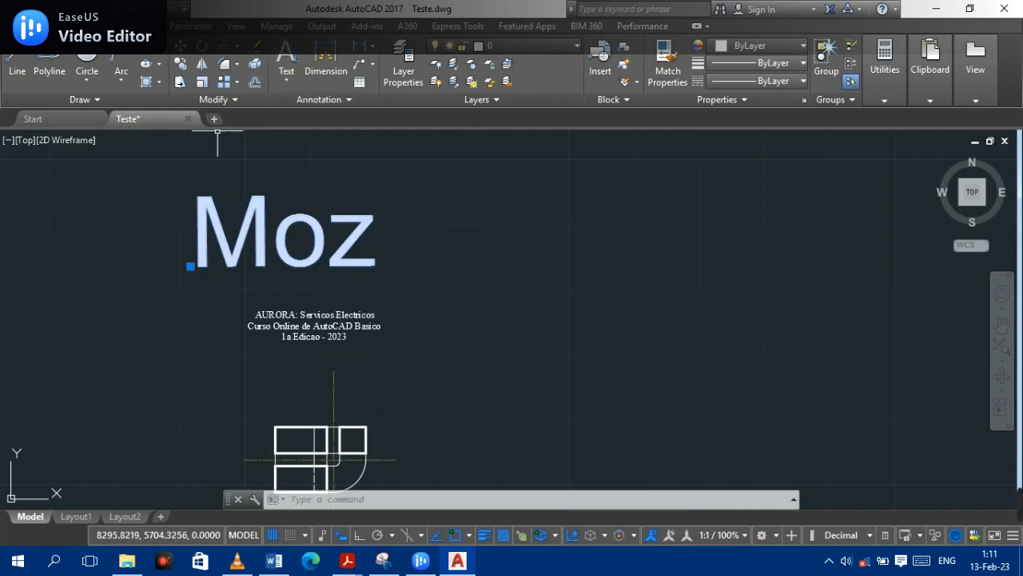
pyautogui.press('Delete')
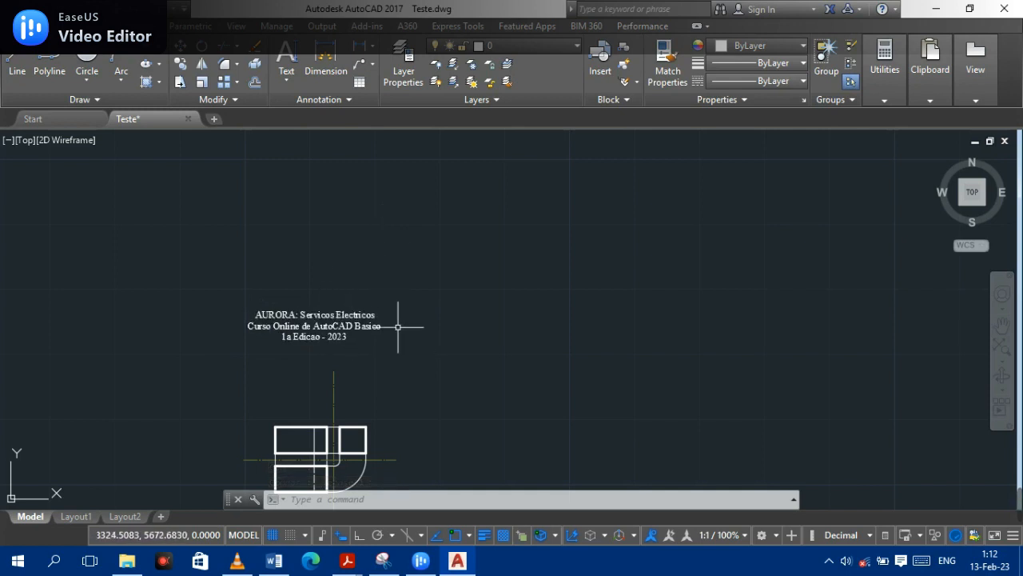
pyautogui.moveTo(371, 444); pyautogui.dragTo(445, 285, button='middle')
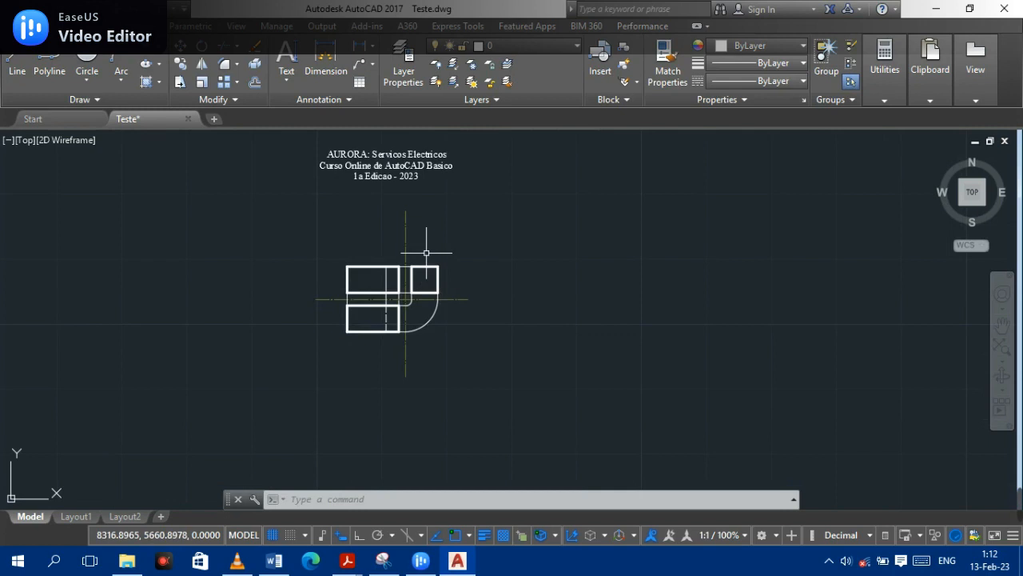
pyautogui.scroll(2, 423, 249)
pyautogui.moveTo(313, 242)
pyautogui.mouseDown(button='middle')
pyautogui.moveTo(332, 243)
pyautogui.moveTo(345, 230)
pyautogui.mouseUp(button='middle')
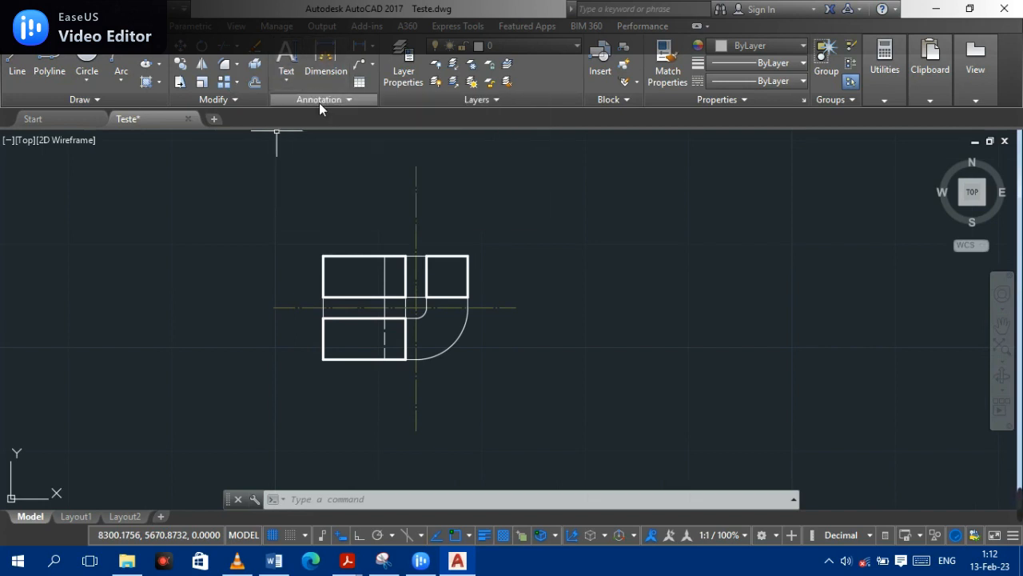
pyautogui.scroll(2, 234, 255)
pyautogui.scroll(-2, 251, 229)
pyautogui.moveTo(383, 171); pyautogui.dragTo(292, 259, button='middle')
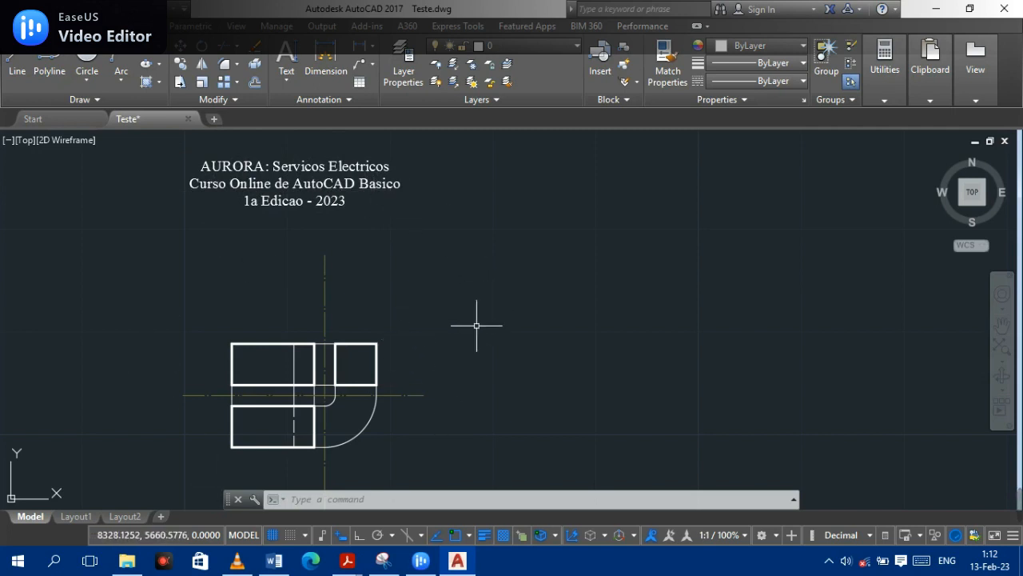
pyautogui.moveTo(527, 451); pyautogui.dragTo(136, 365)
pyautogui.click(161, 273)
pyautogui.click(174, 267)
pyautogui.press('Escape')
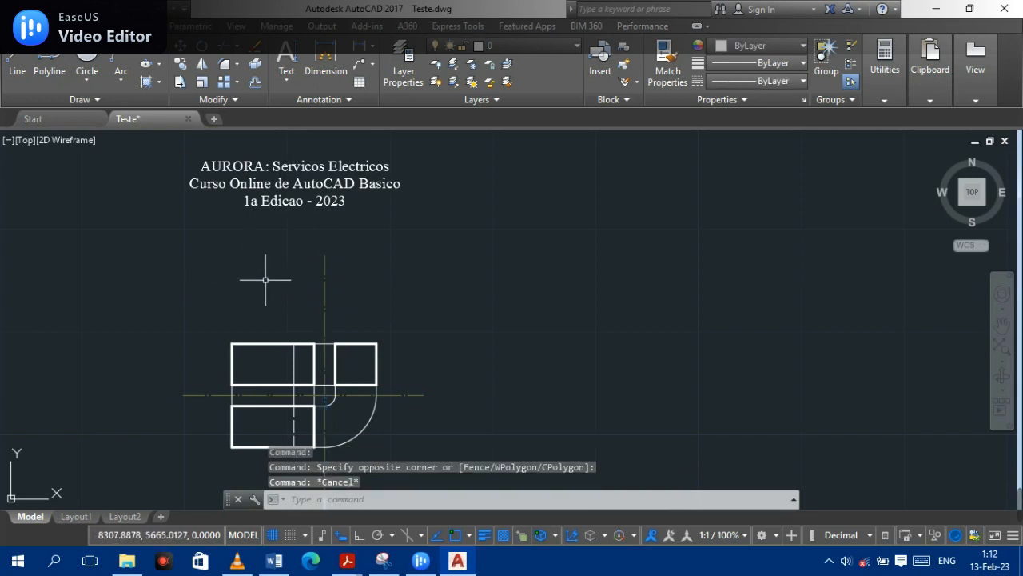
# Scale the whole part drawing, including its centre lines, by a factor of 2 from the upper-left rectangle's lower-right corner.
pyautogui.moveTo(471, 344); pyautogui.dragTo(522, 222, button='middle')
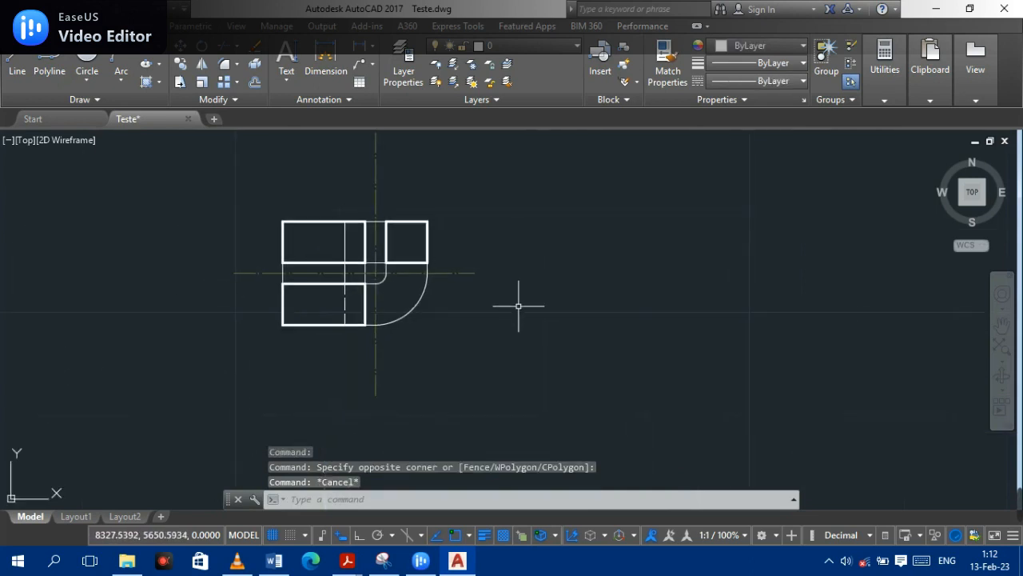
pyautogui.scroll(-2, 518, 335)
pyautogui.click(587, 412)
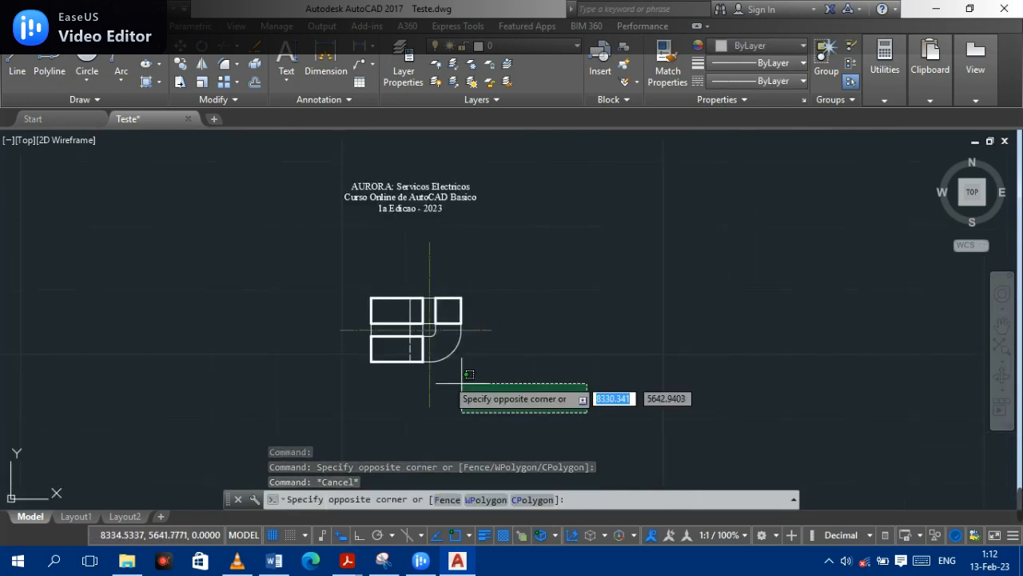
pyautogui.click(267, 232)
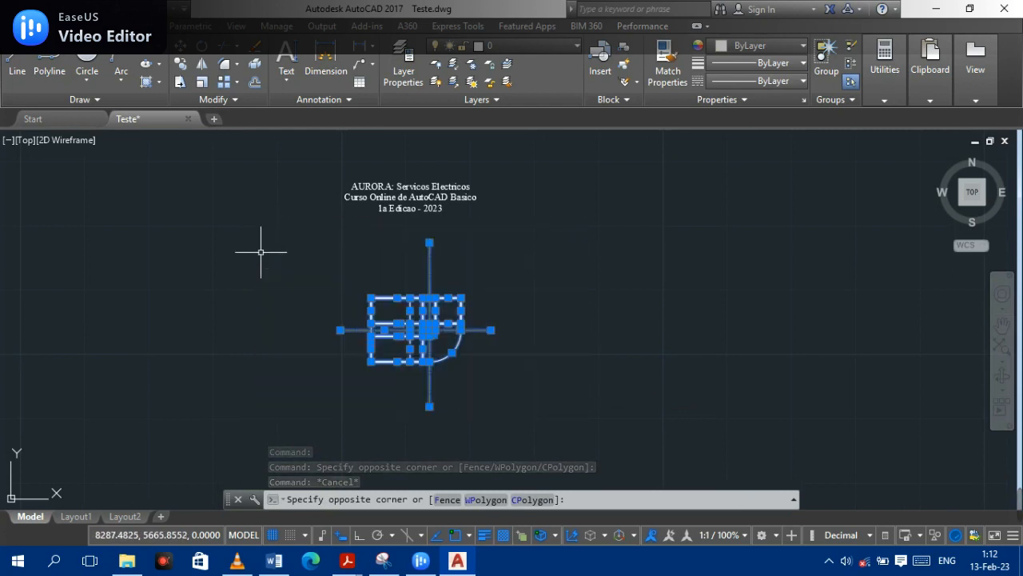
pyautogui.click(202, 82)
pyautogui.click(424, 326)
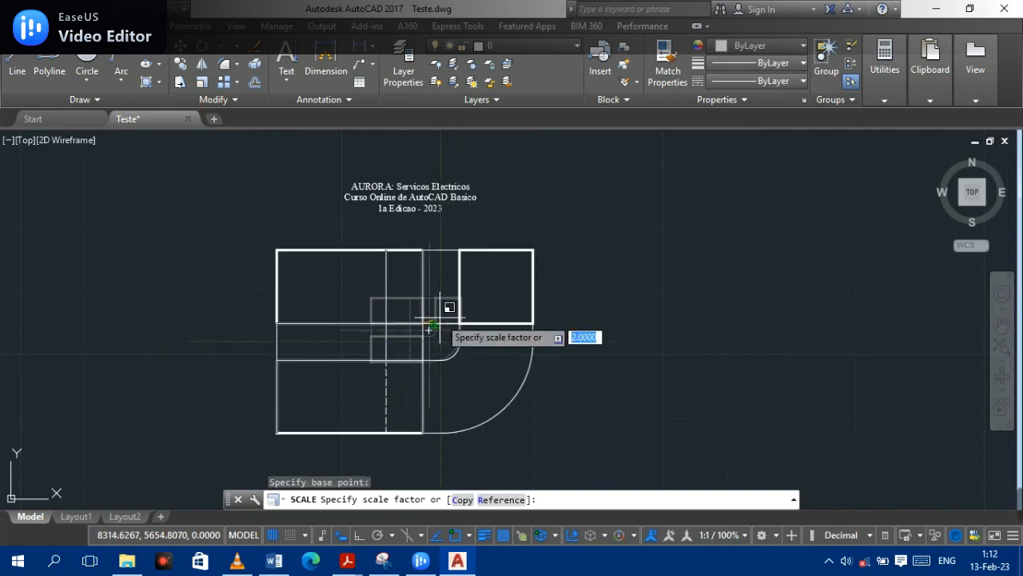
pyautogui.click(431, 330)
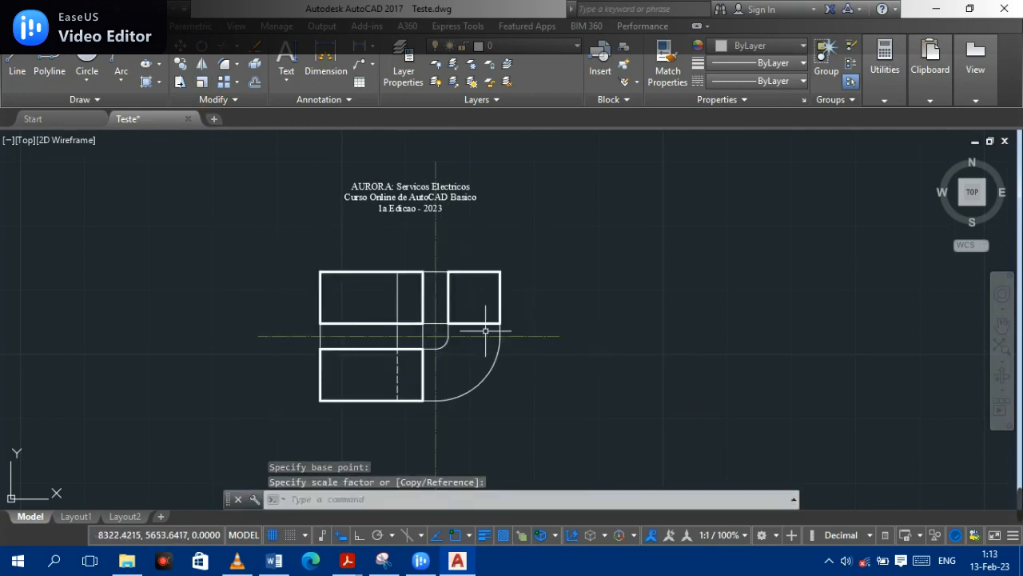
pyautogui.scroll(2, 486, 330)
pyautogui.scroll(-2, 481, 328)
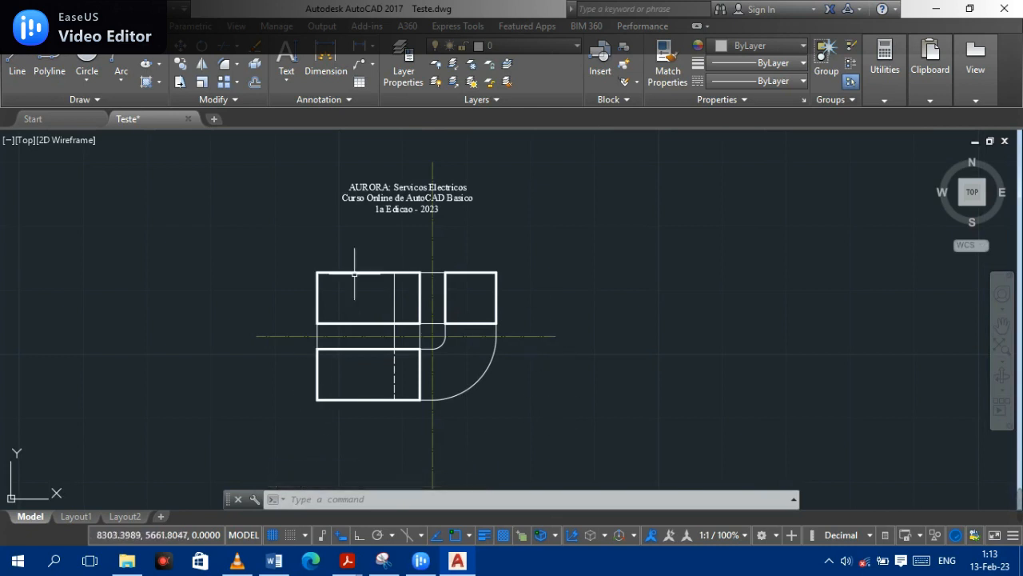
# Move the title up and to the left, clear of the enlarged drawing's vertical centre line.
pyautogui.click(391, 207)
pyautogui.click(392, 199)
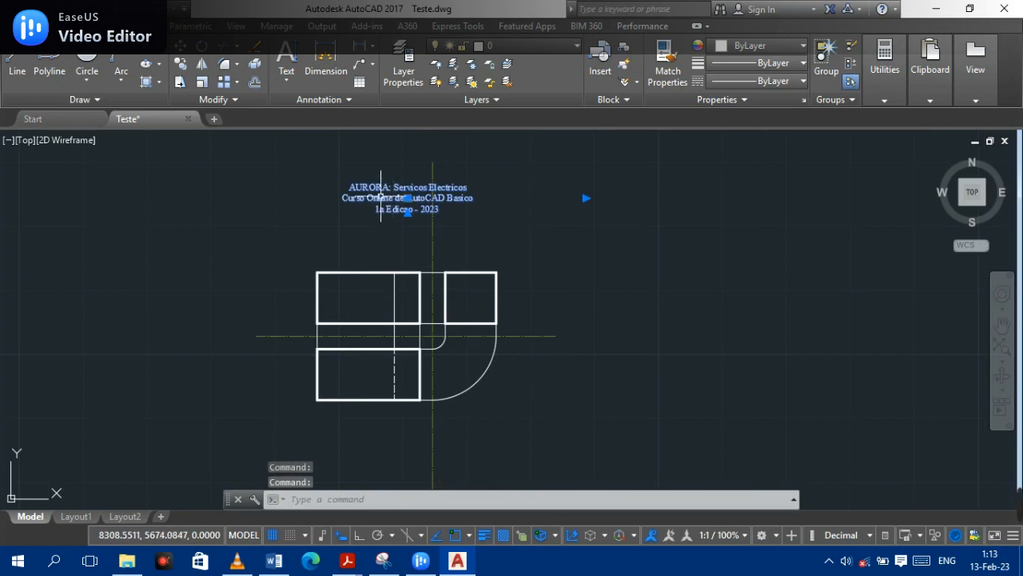
pyautogui.moveTo(266, 157); pyautogui.dragTo(289, 167)
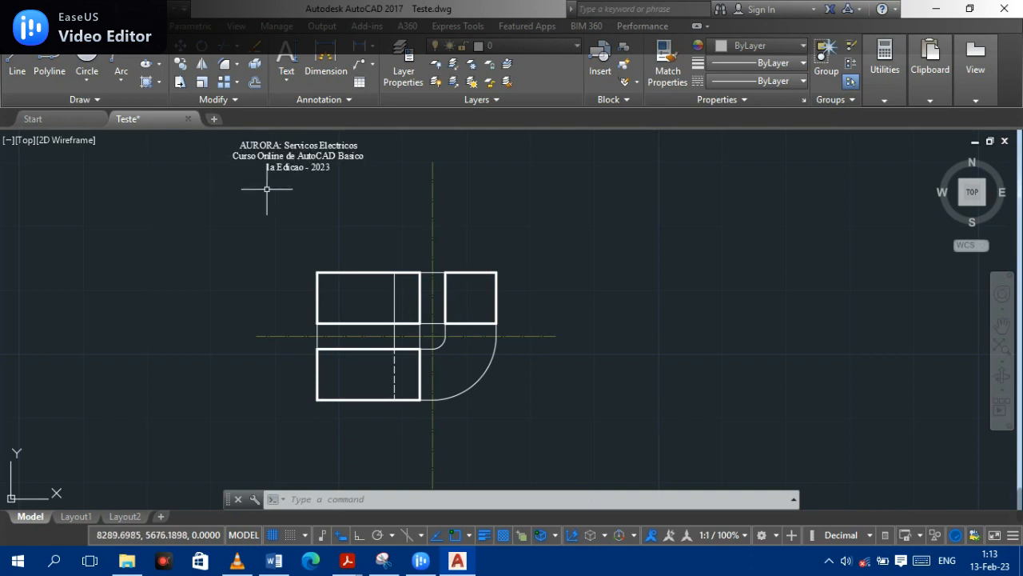
# Scale the whole part drawing, including its centre lines, by a factor of 2 from the intersection of the centre lines.
pyautogui.click(652, 464)
pyautogui.click(180, 212)
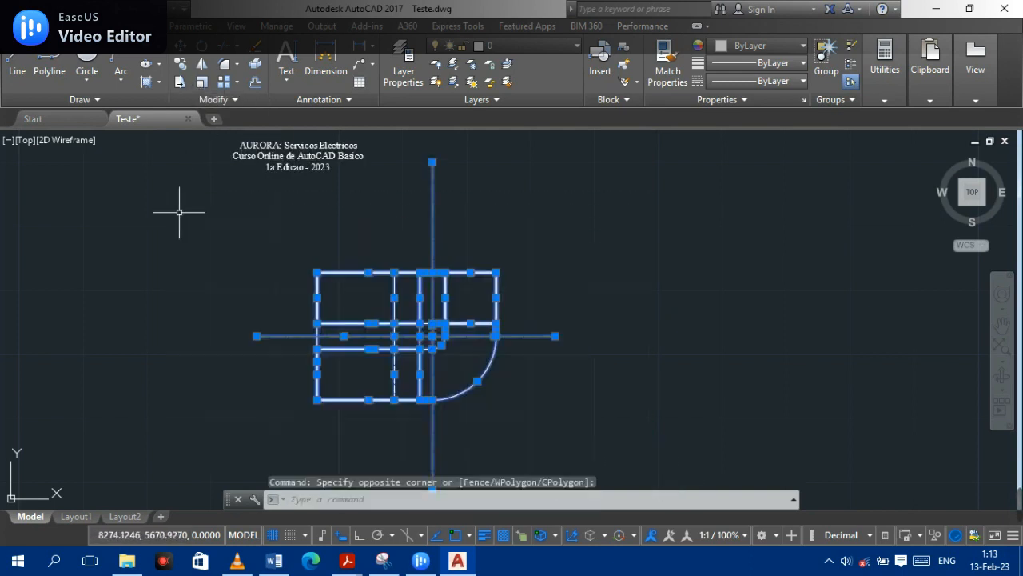
pyautogui.click(203, 82)
pyautogui.click(432, 336)
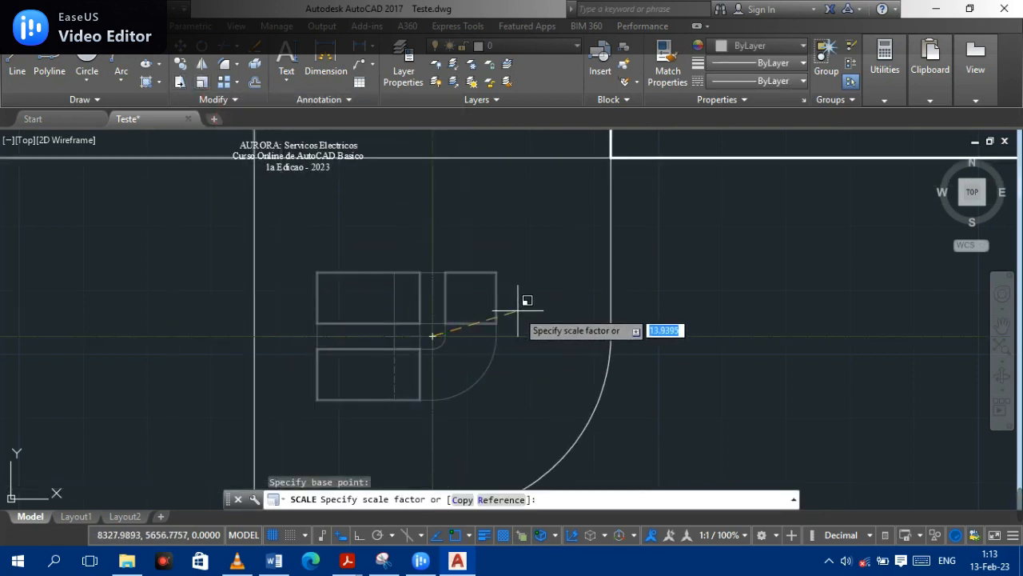
pyautogui.doubleClick(428, 326)
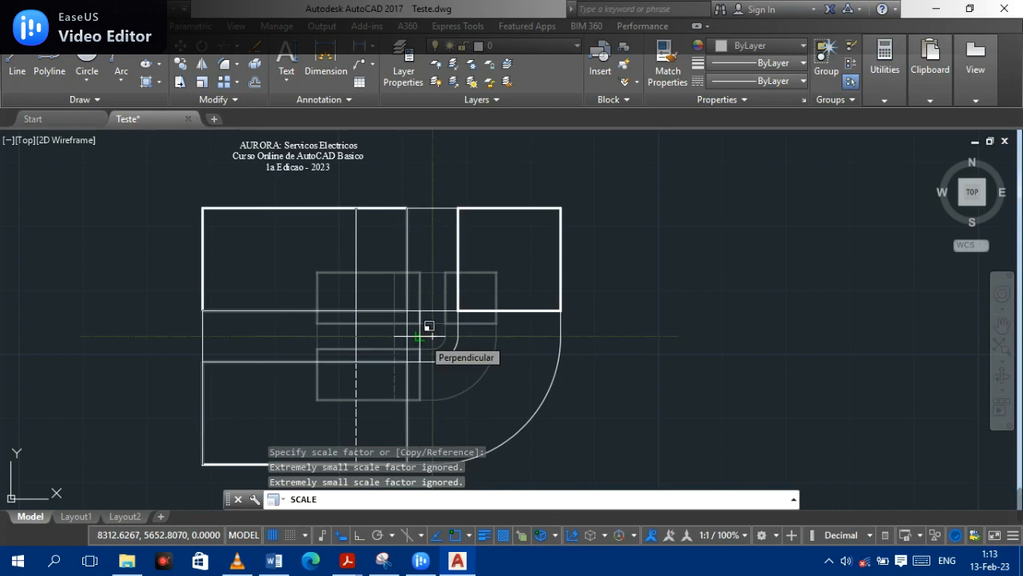
pyautogui.write('2')
pyautogui.press('Return')
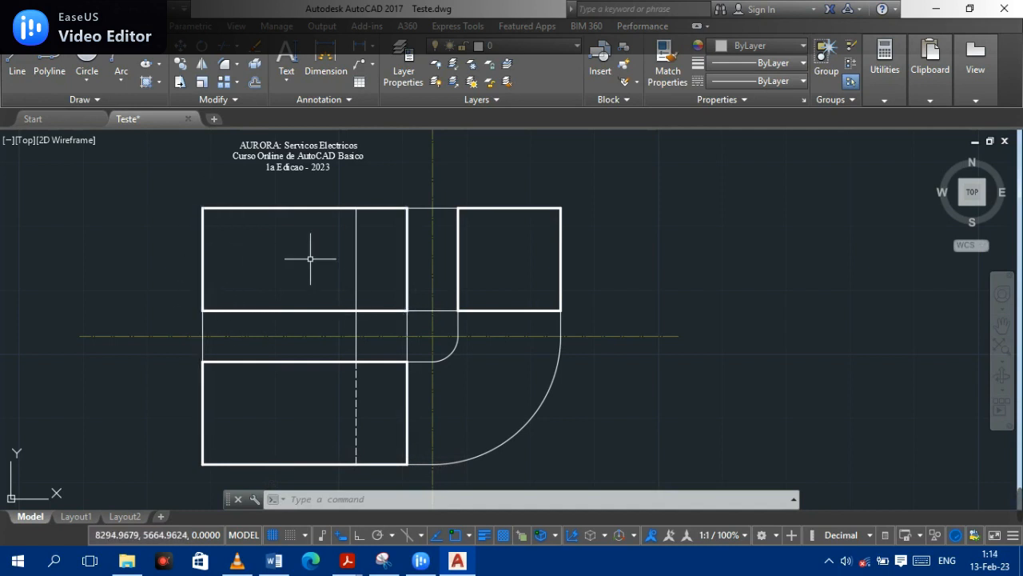
# Scale the whole part drawing by a factor of 0.5 from the upper-left rectangle's lower-right corner.
pyautogui.scroll(-2, 779, 410)
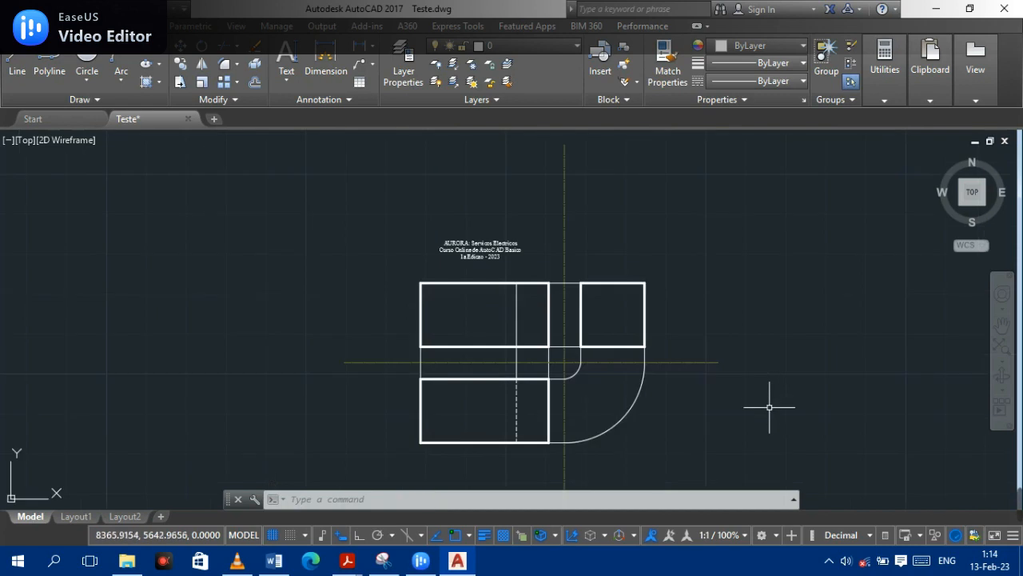
pyautogui.click(815, 470)
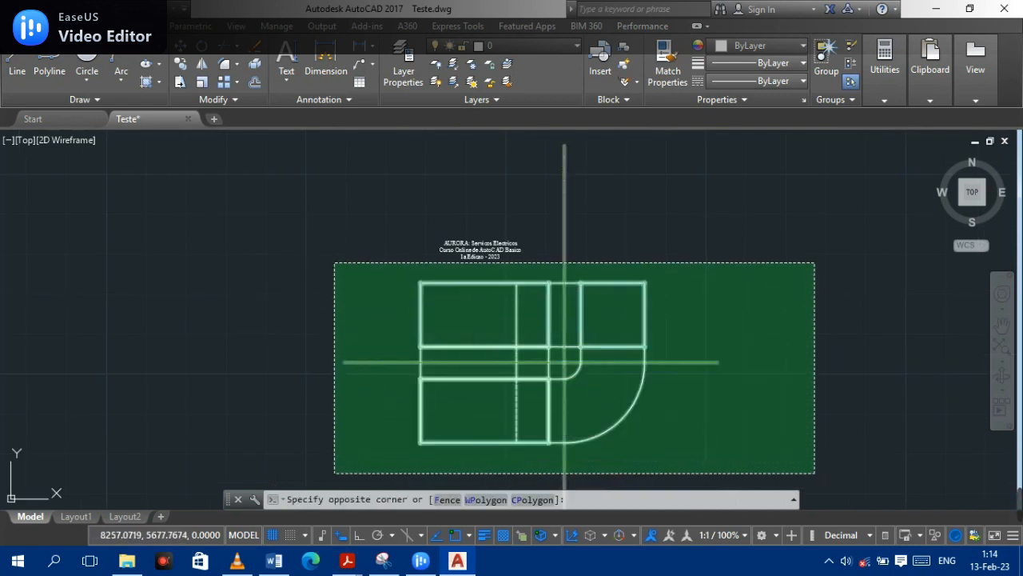
pyautogui.click(338, 264)
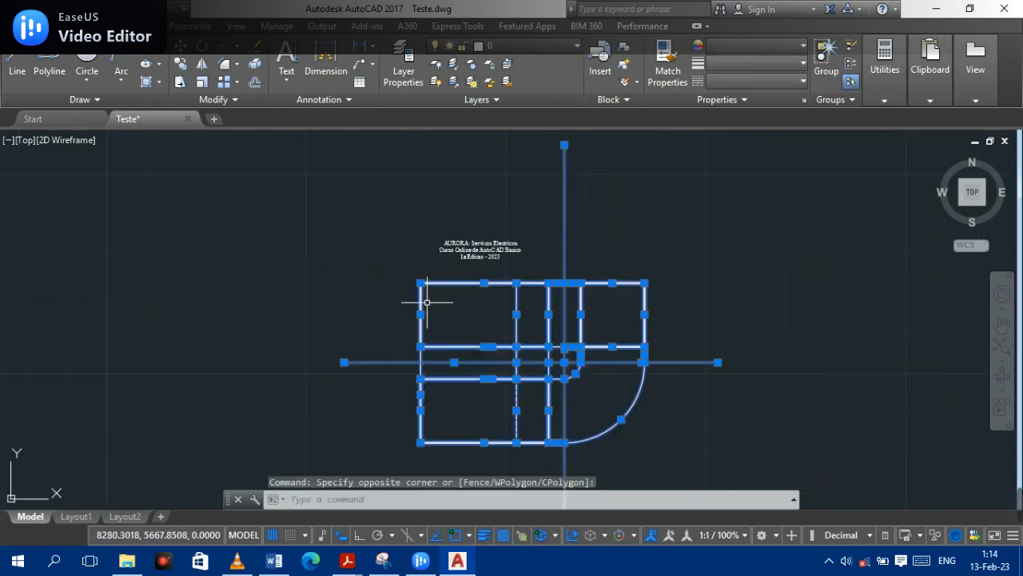
pyautogui.click(202, 81)
pyautogui.click(548, 346)
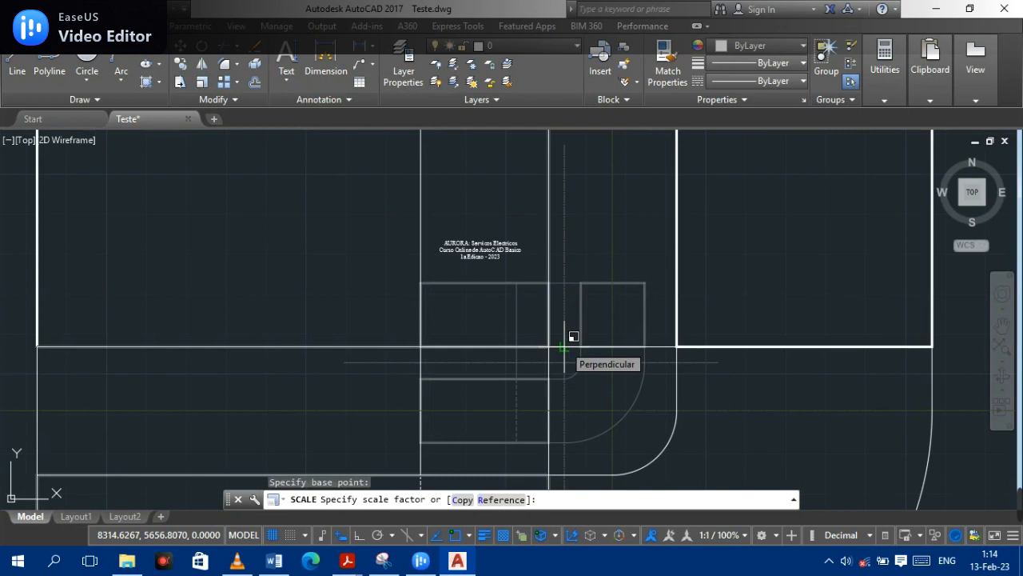
pyautogui.write('0.5')
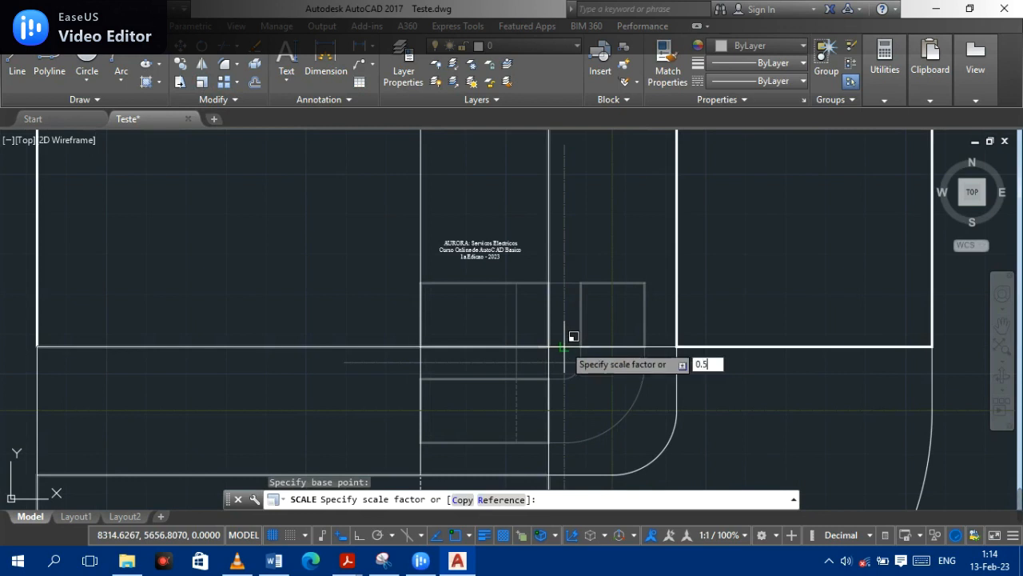
pyautogui.press('Return')
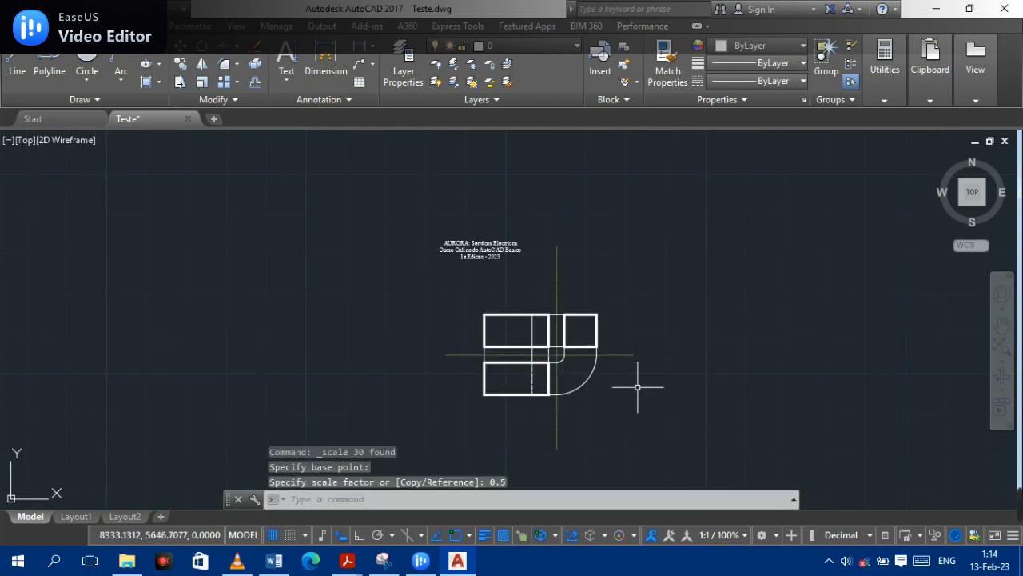
pyautogui.moveTo(646, 389); pyautogui.dragTo(554, 346, button='middle')
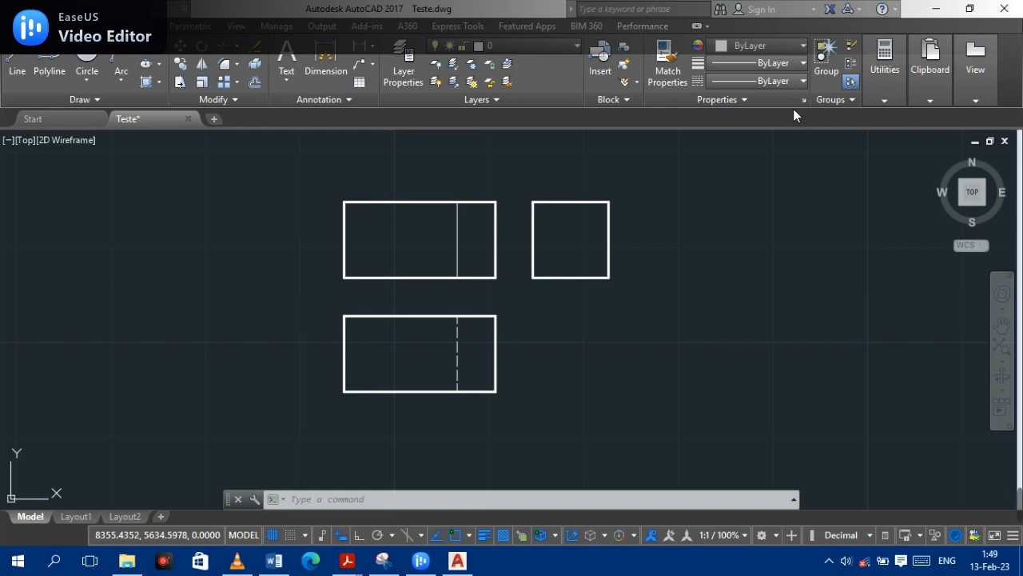
pyautogui.click(327, 106)
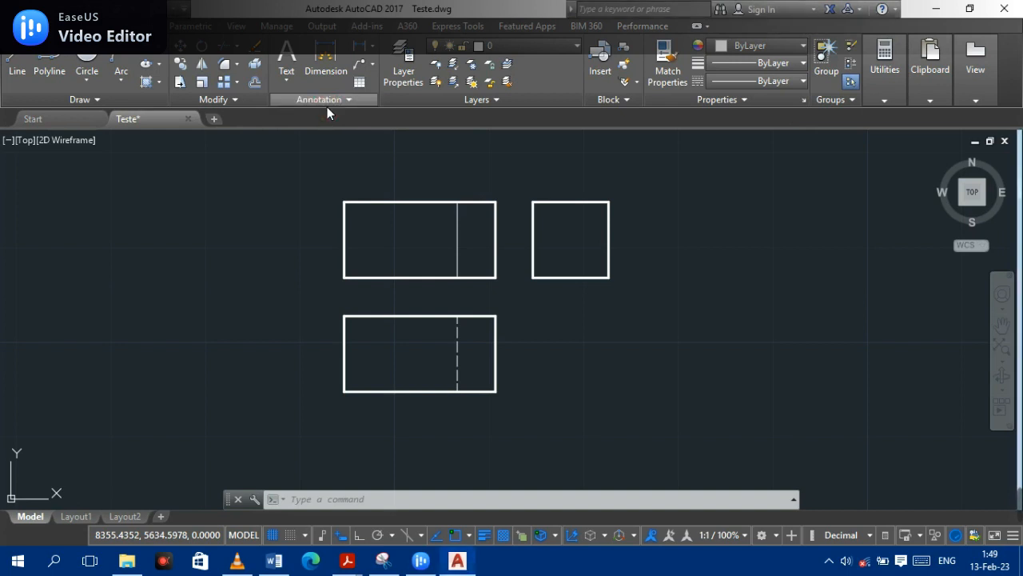
pyautogui.click(346, 102)
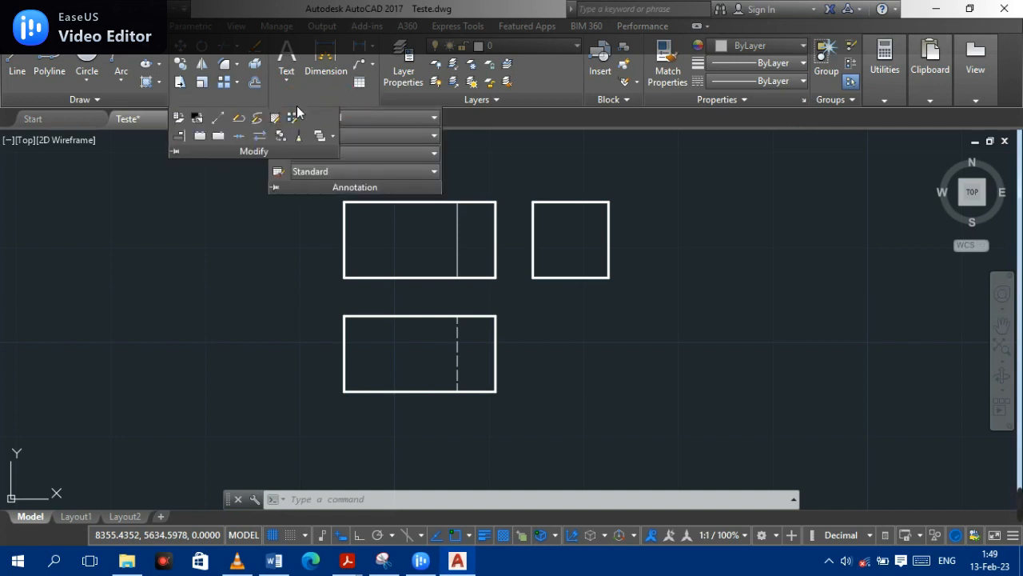
pyautogui.click(175, 323)
pyautogui.click(336, 129)
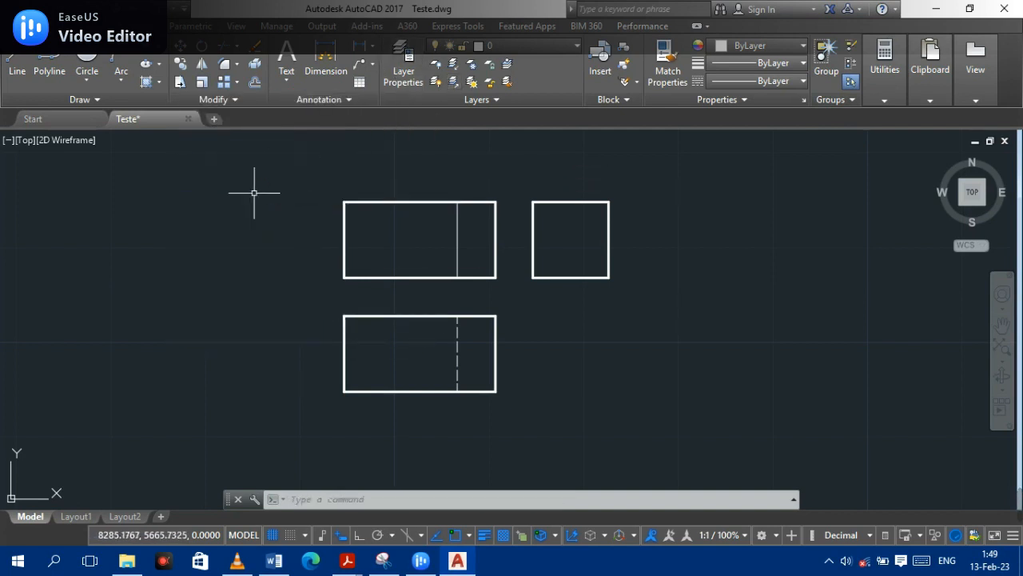
pyautogui.click(342, 100)
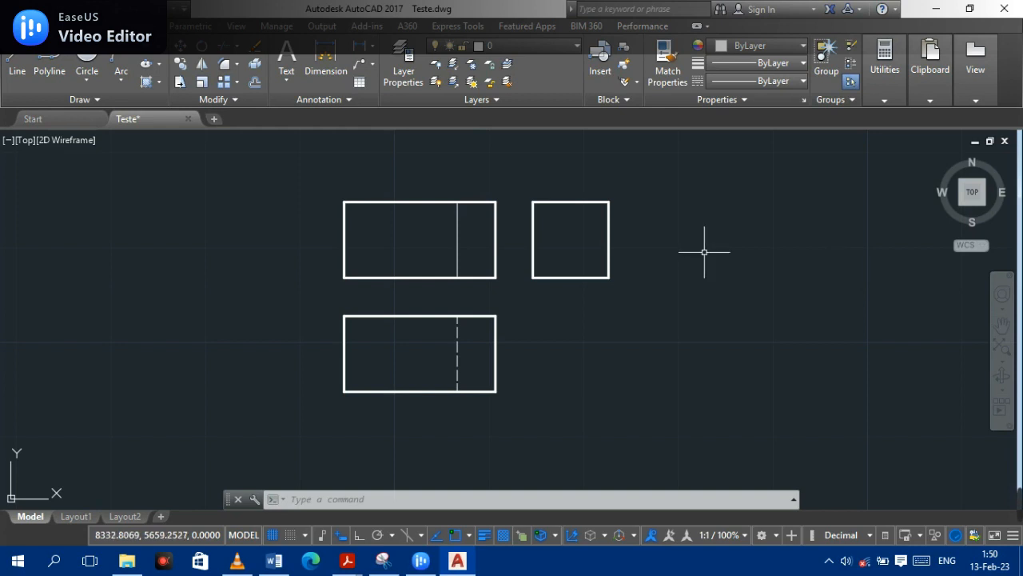
# Dimension the upper-left rectangle's top edge, placing the dimension line just above the rectangle.
pyautogui.moveTo(427, 214)
pyautogui.mouseDown(button='middle')
pyautogui.moveTo(332, 366)
pyautogui.moveTo(459, 321)
pyautogui.moveTo(475, 221)
pyautogui.mouseUp(button='middle')
pyautogui.scroll(-1, 459, 311)
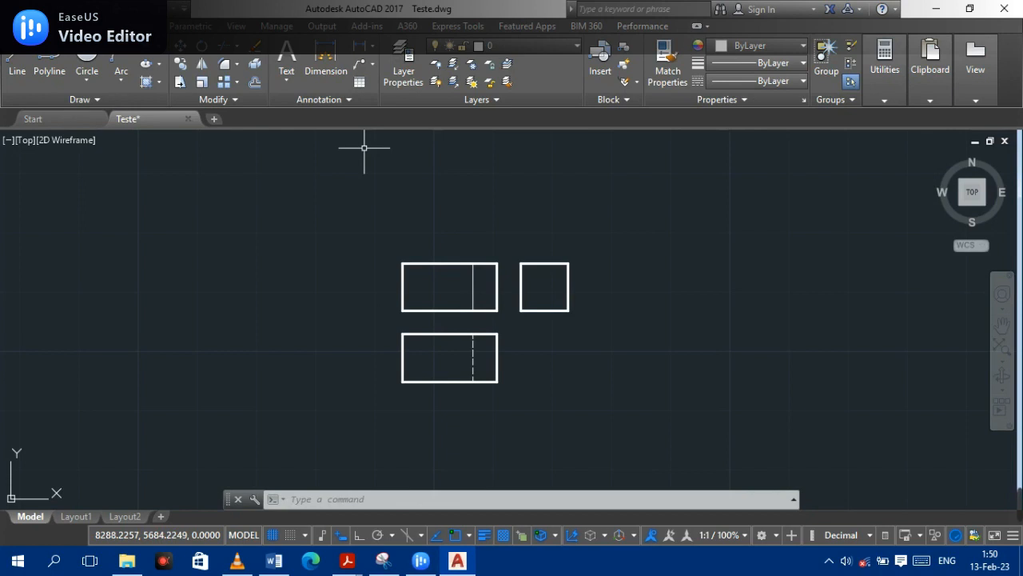
pyautogui.click(326, 57)
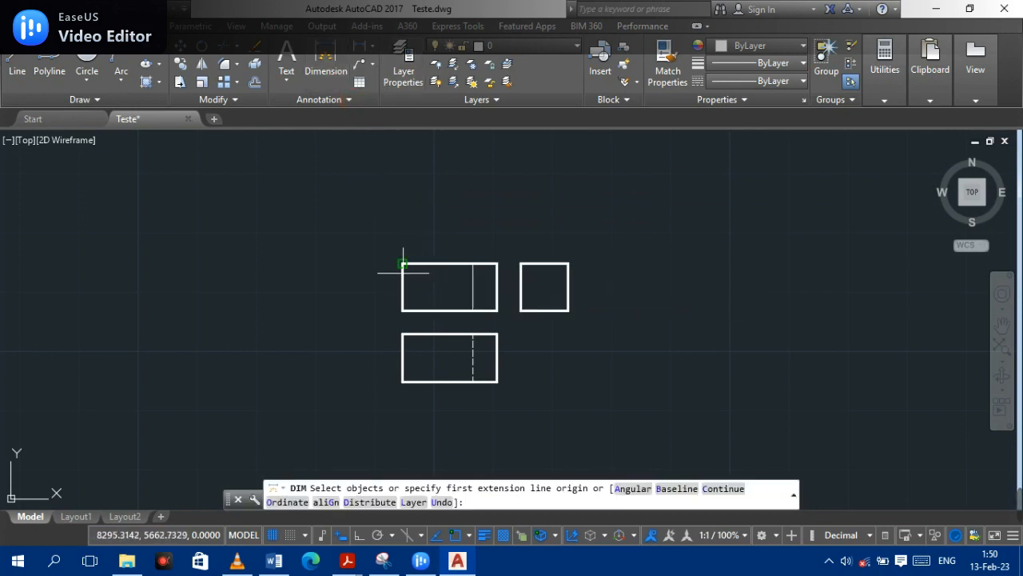
pyautogui.click(403, 264)
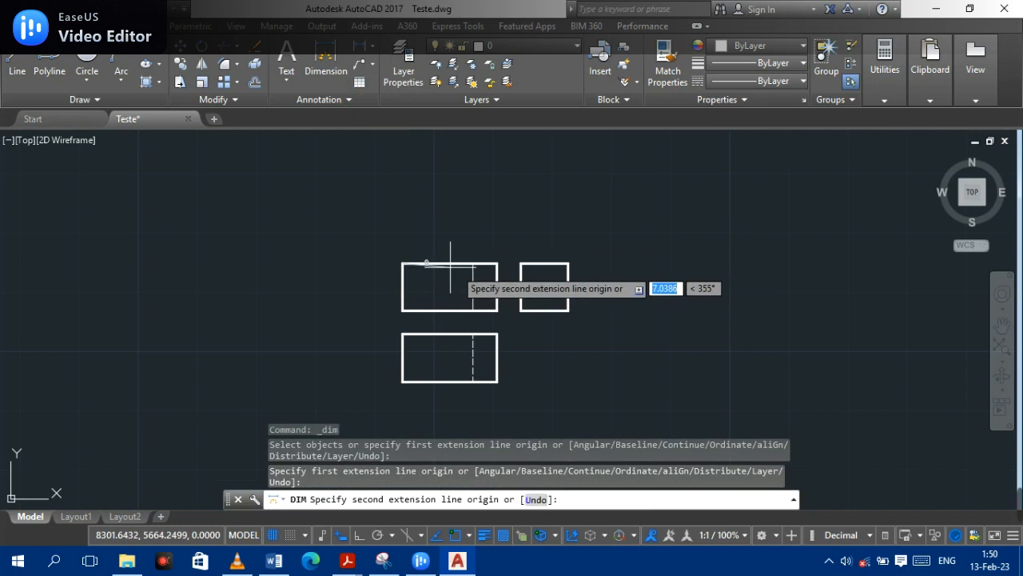
pyautogui.click(497, 263)
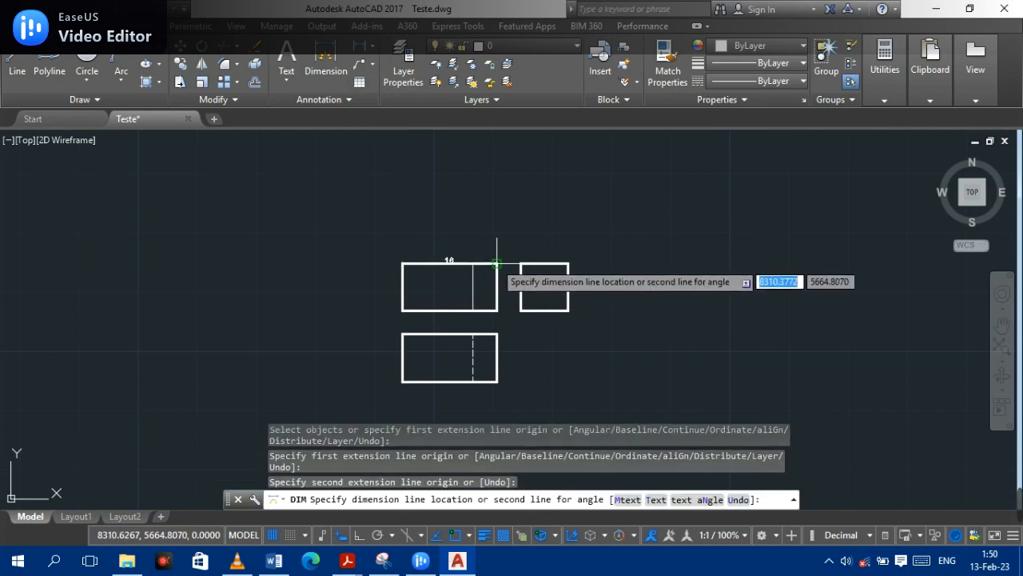
pyautogui.click(486, 249)
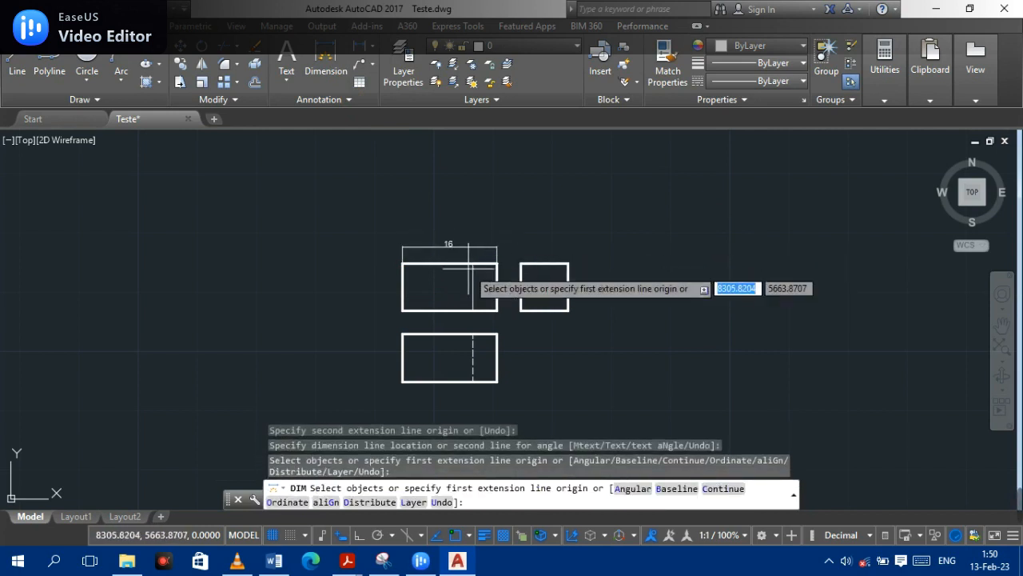
pyautogui.scroll(4, 469, 268)
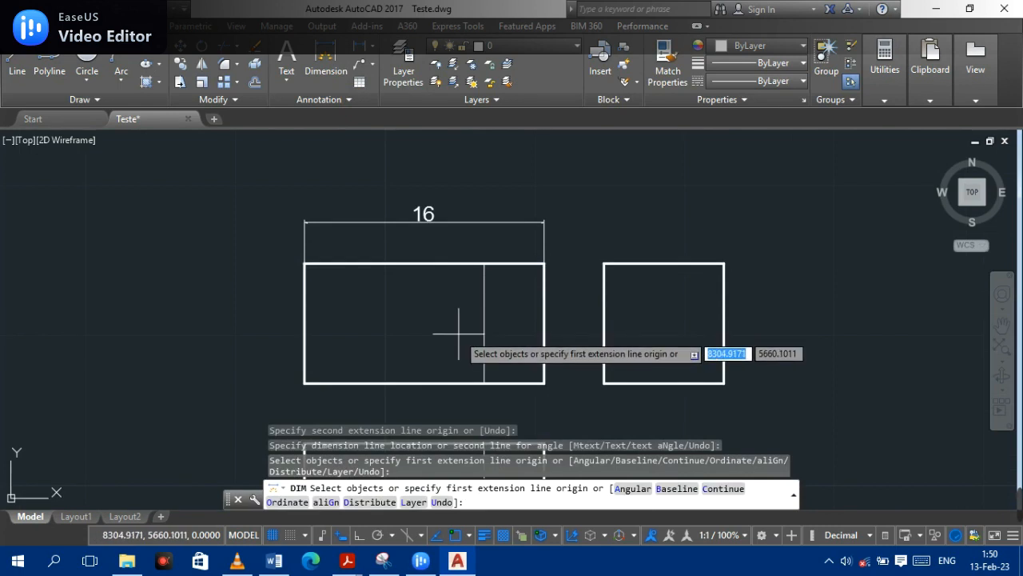
pyautogui.press('Escape')
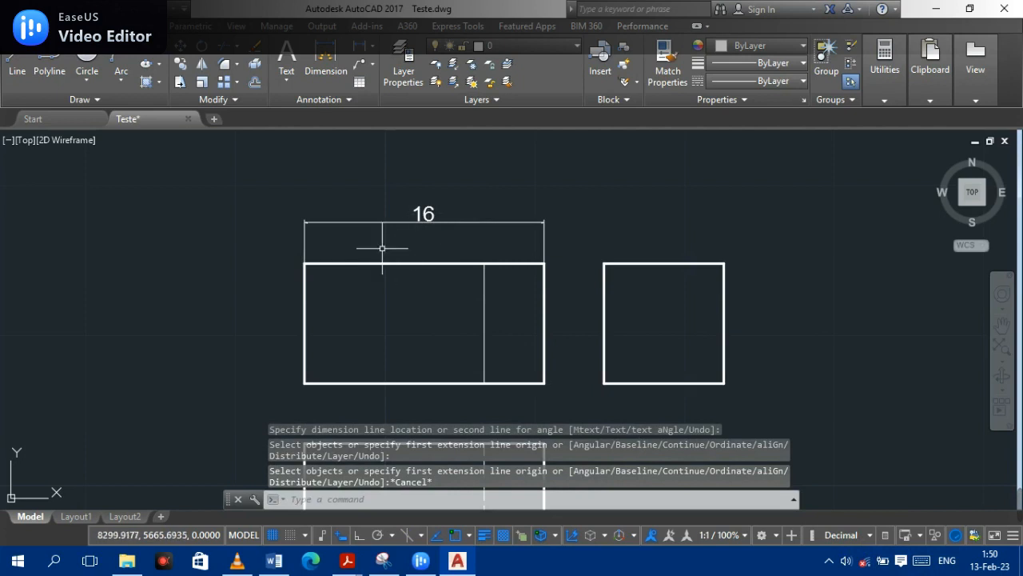
# Scale the dimension above the upper-left rectangle by a factor of 2 from its dimension line's left end, and delete it.
pyautogui.click(418, 221)
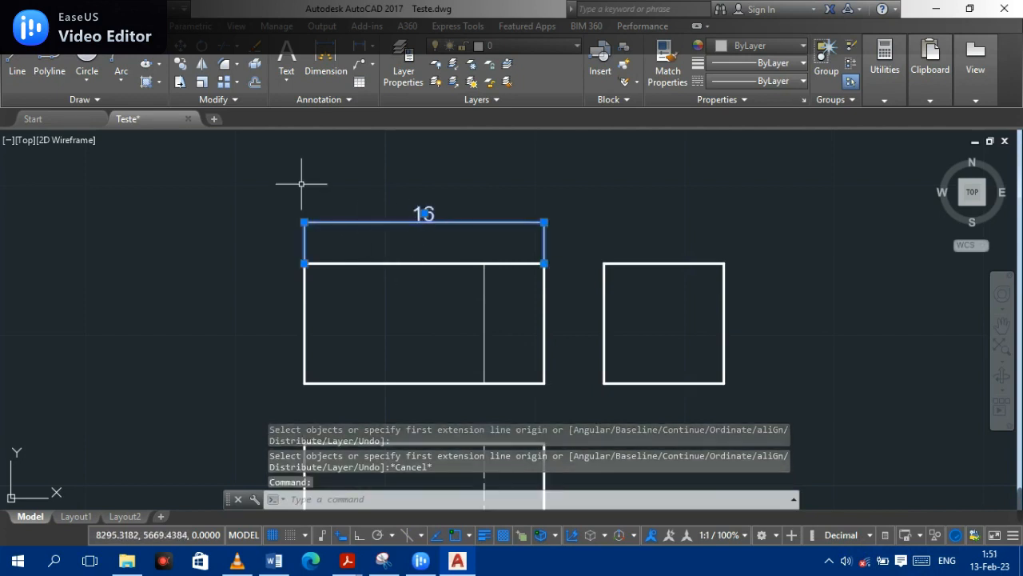
pyautogui.click(202, 81)
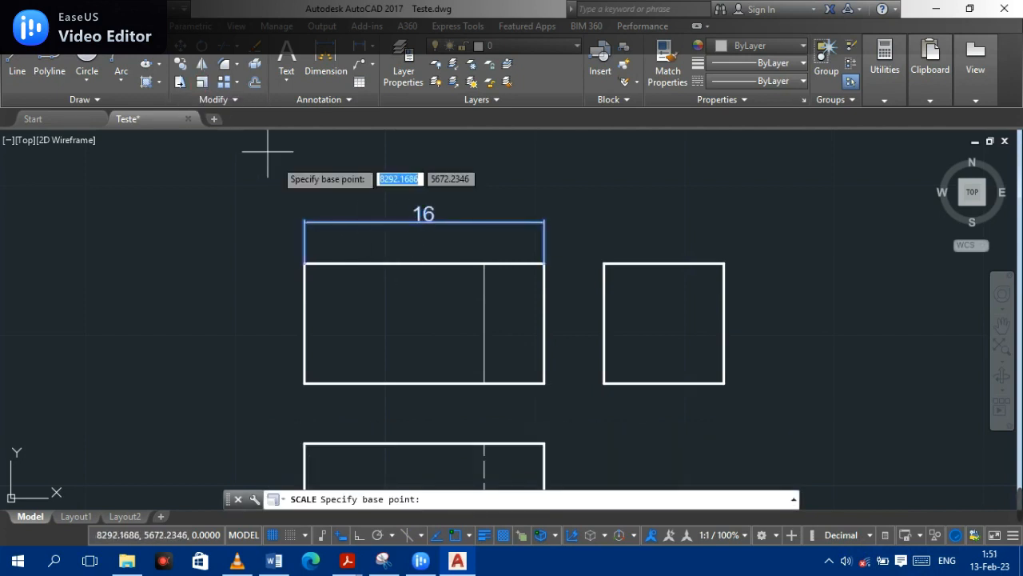
pyautogui.click(308, 223)
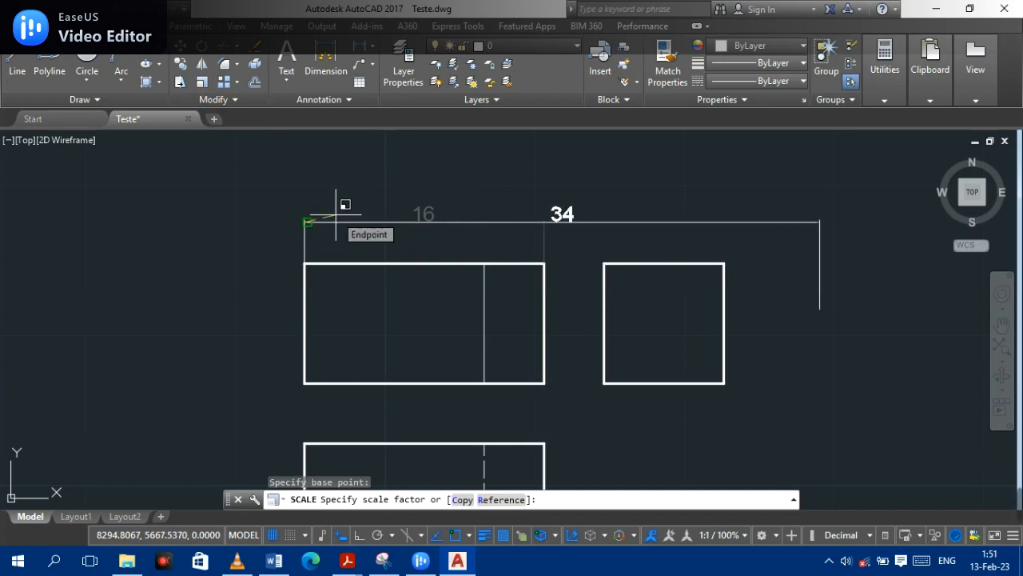
pyautogui.write('2')
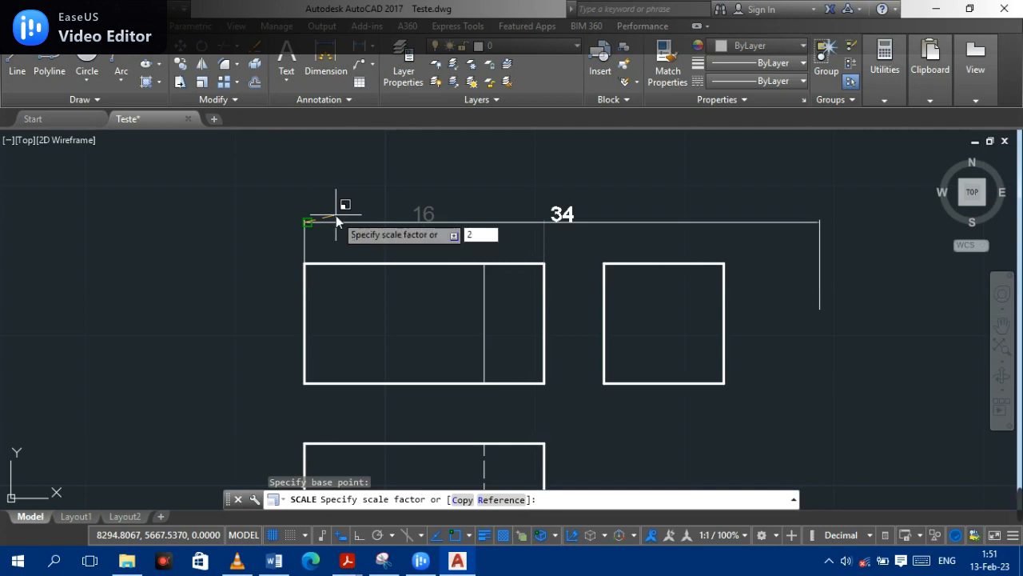
pyautogui.press('Return')
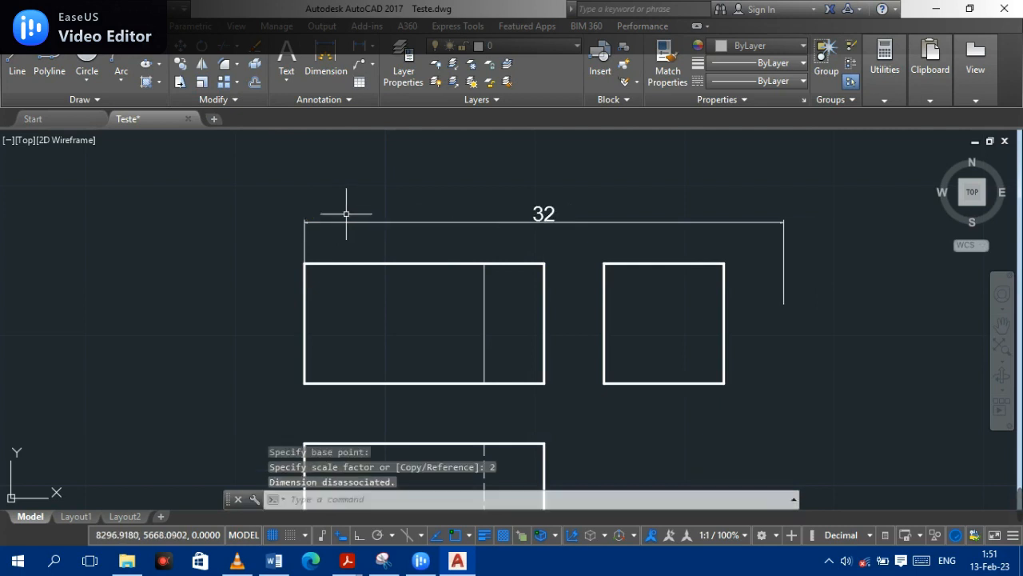
pyautogui.click(539, 214)
pyautogui.press('Delete')
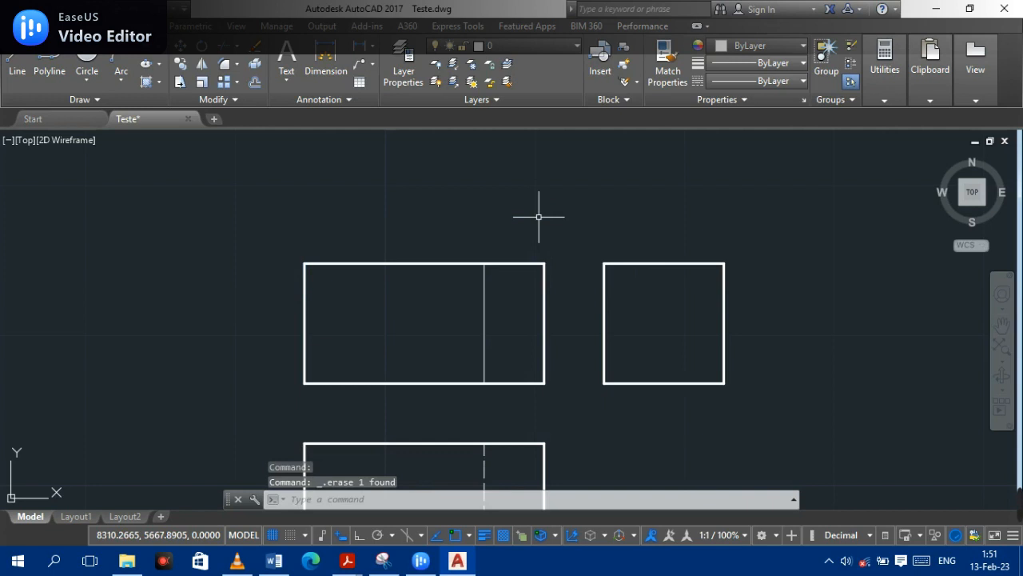
# Open the Standard dimension style for modification.
pyautogui.moveTo(473, 331); pyautogui.dragTo(479, 280, button='middle')
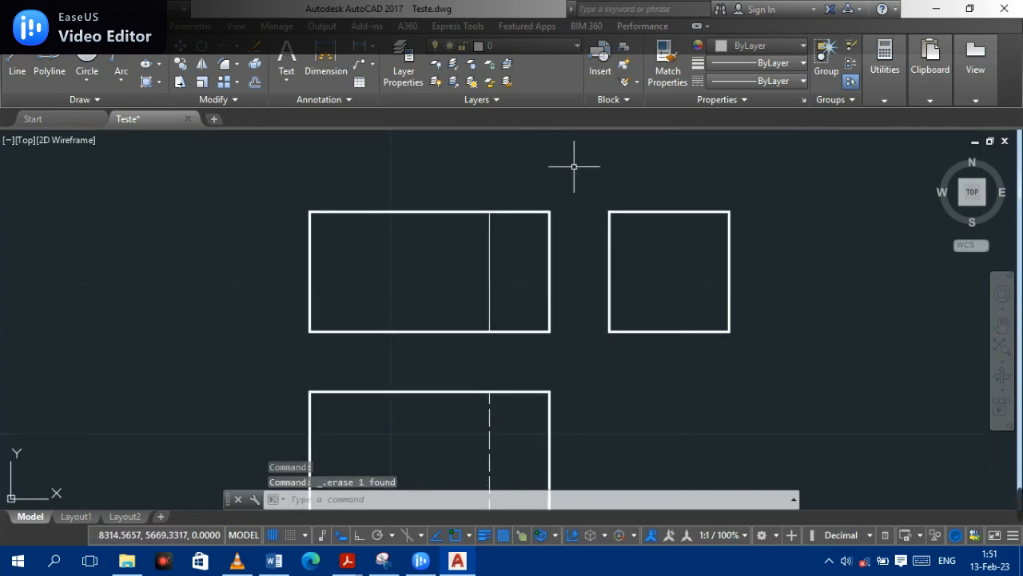
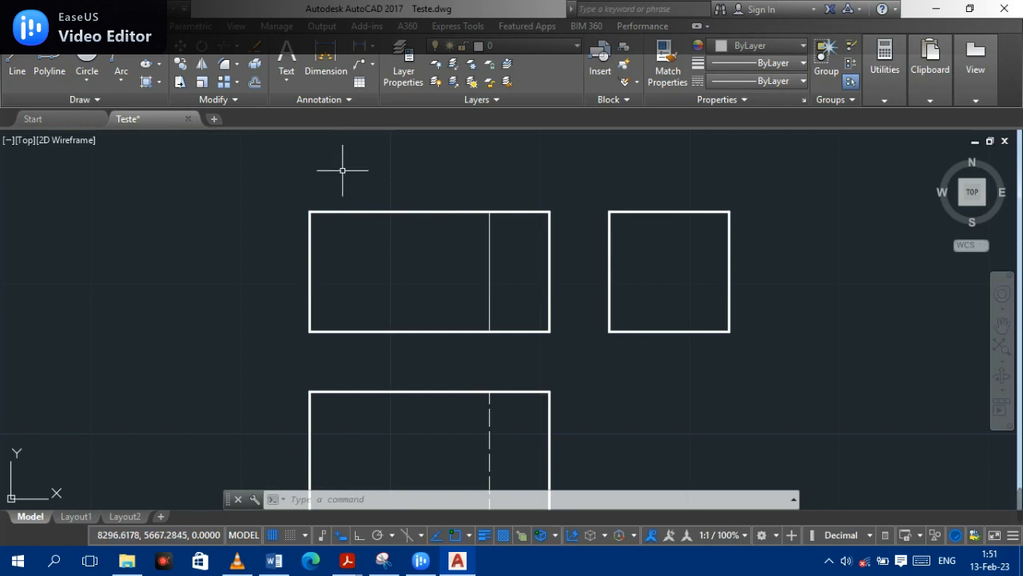
pyautogui.moveTo(343, 165); pyautogui.dragTo(308, 215, button='middle')
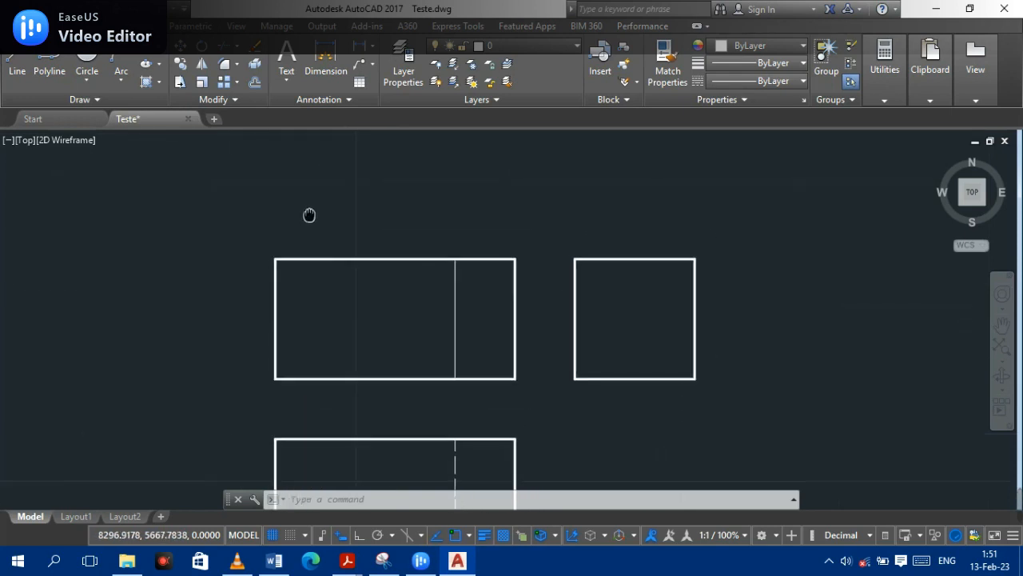
pyautogui.click(315, 98)
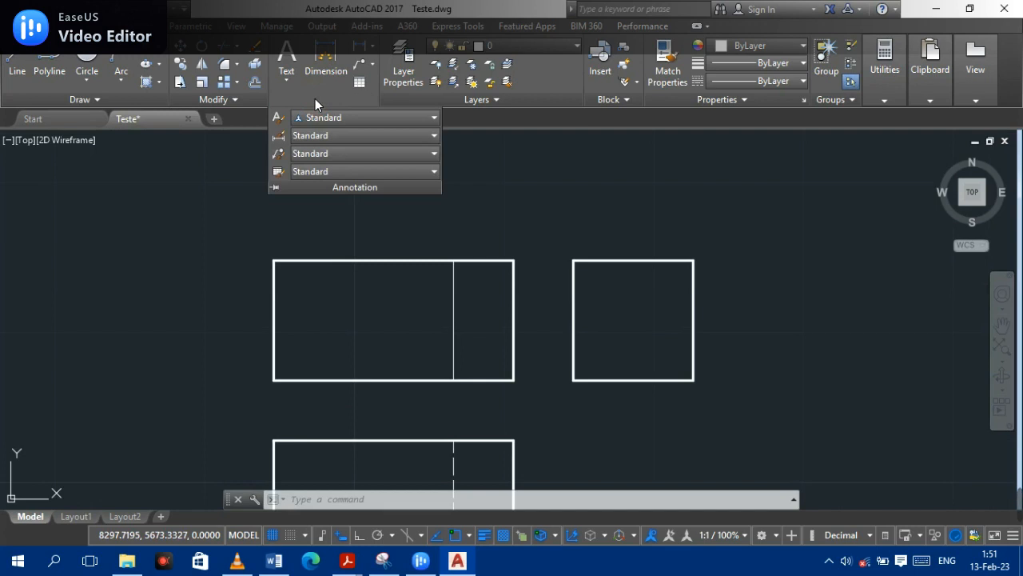
pyautogui.click(278, 138)
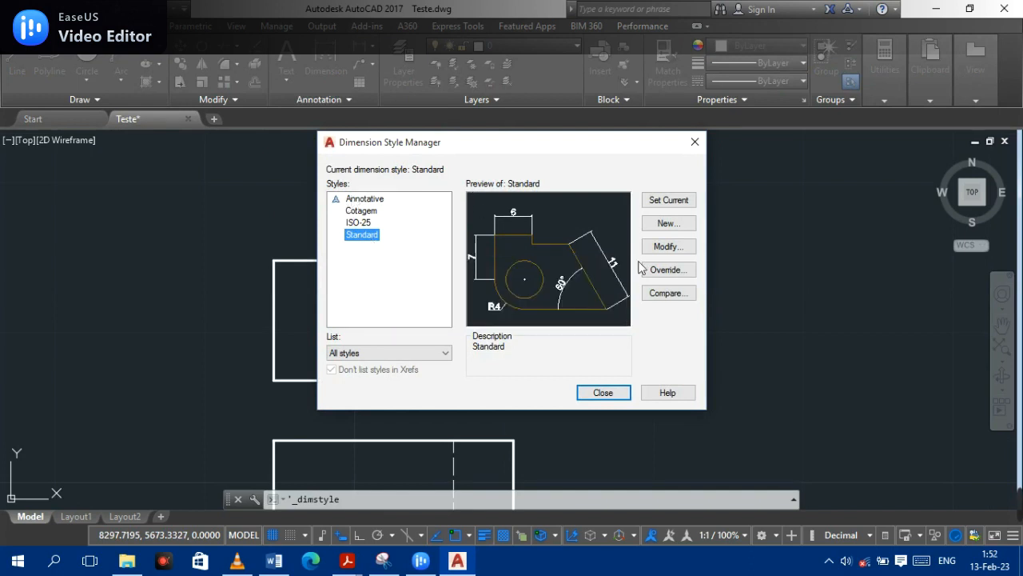
pyautogui.click(668, 248)
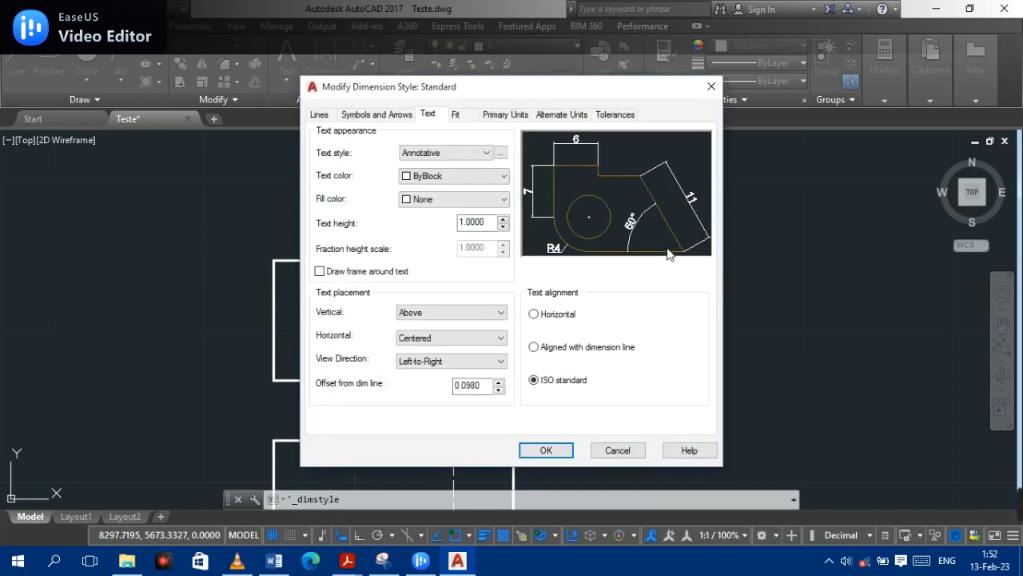
# Review the Standard dimension style's line, symbol and arrow, text, fit, primary unit and alternate unit settings.
pyautogui.click(324, 114)
pyautogui.click(369, 114)
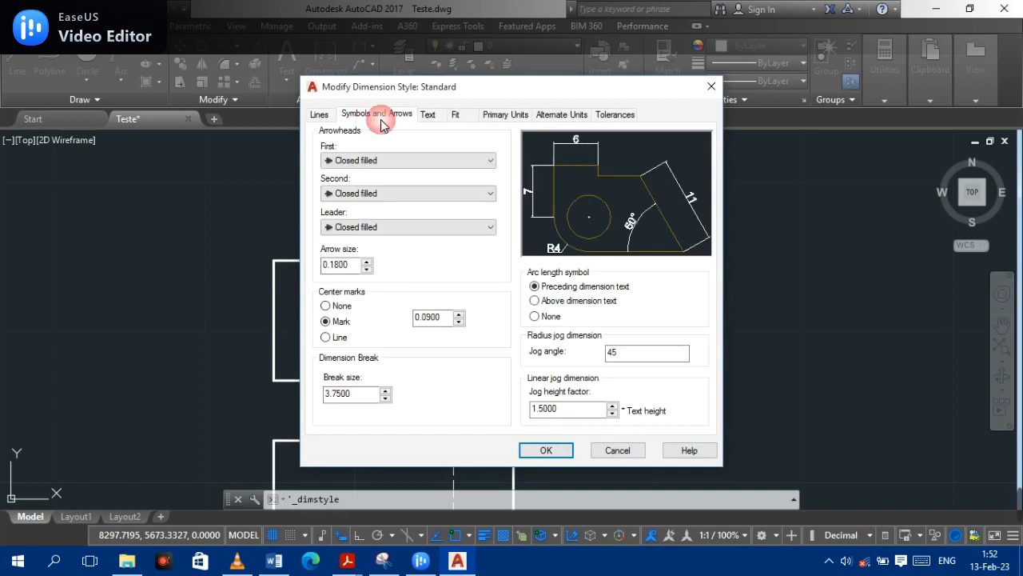
pyautogui.click(429, 116)
pyautogui.click(456, 115)
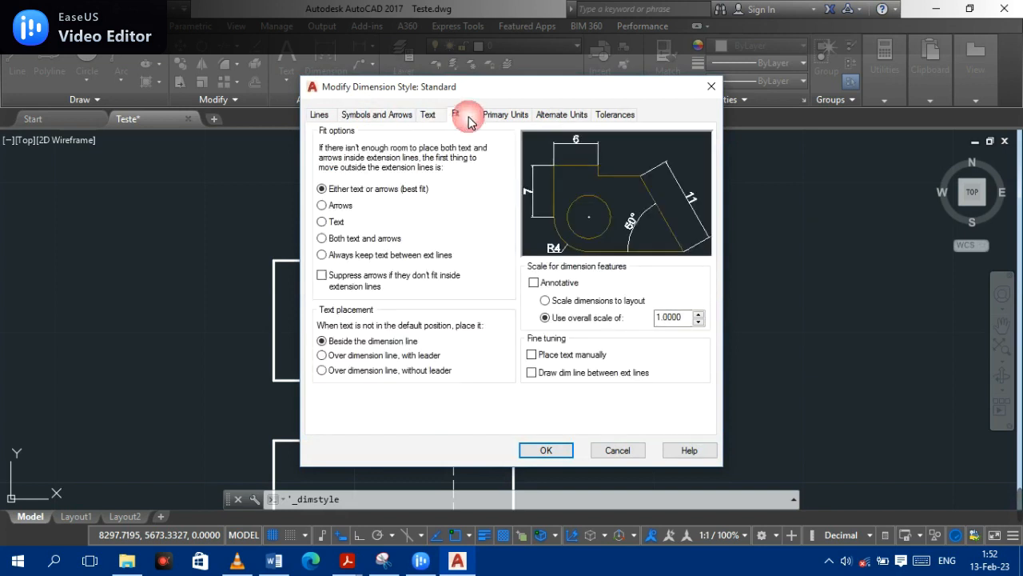
pyautogui.click(494, 116)
pyautogui.click(560, 116)
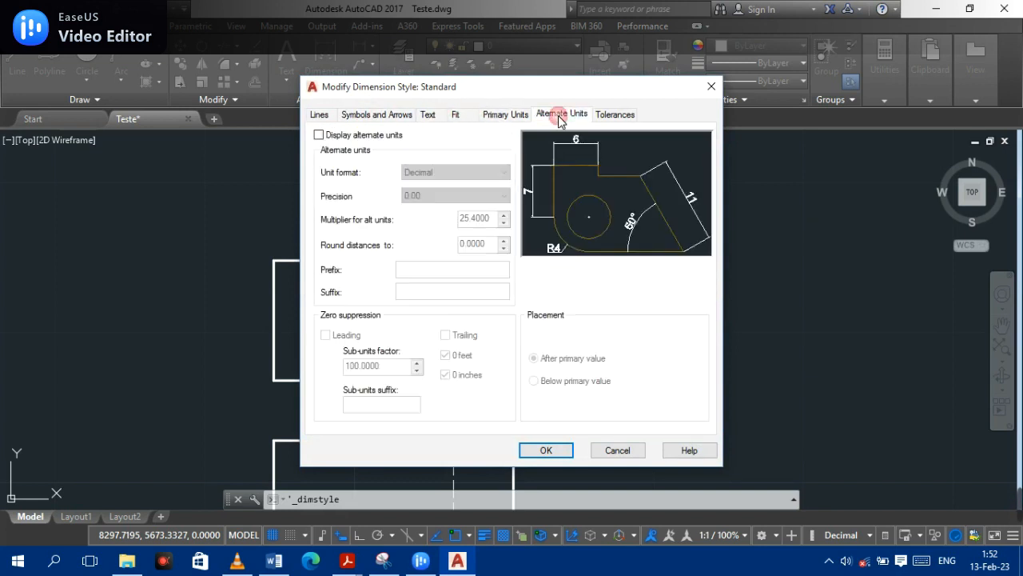
pyautogui.click(488, 118)
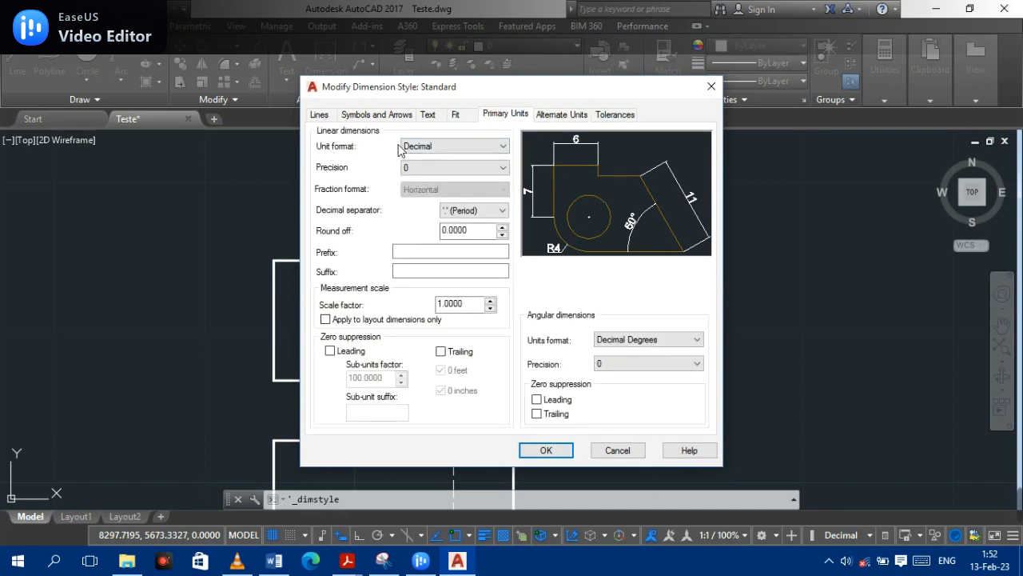
# Try the Scientific, Engineering, Architectural, Fractional and Windows Desktop unit formats for linear dimensions, return to Decimal, and check the precision options.
pyautogui.click(430, 149)
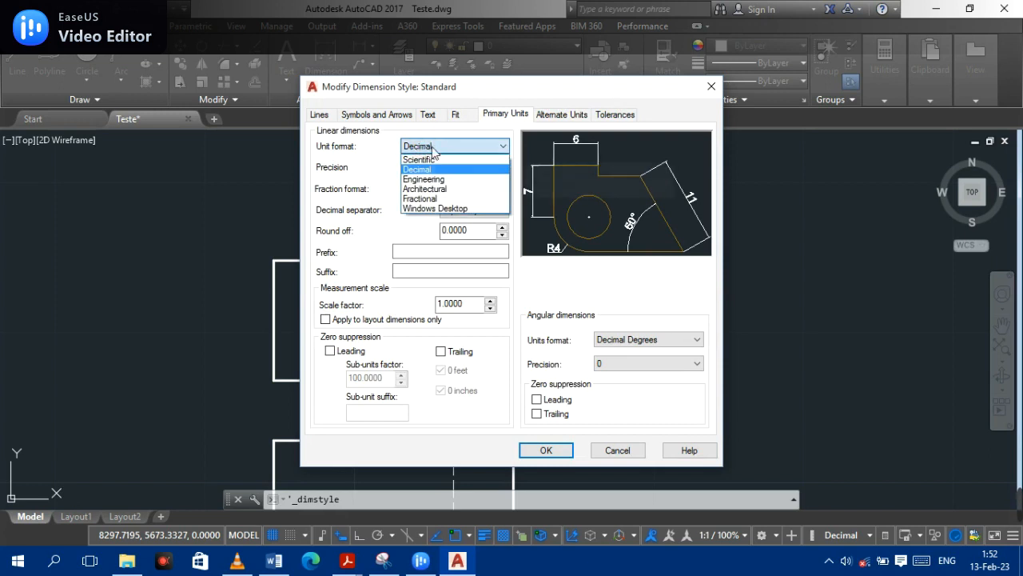
pyautogui.click(419, 159)
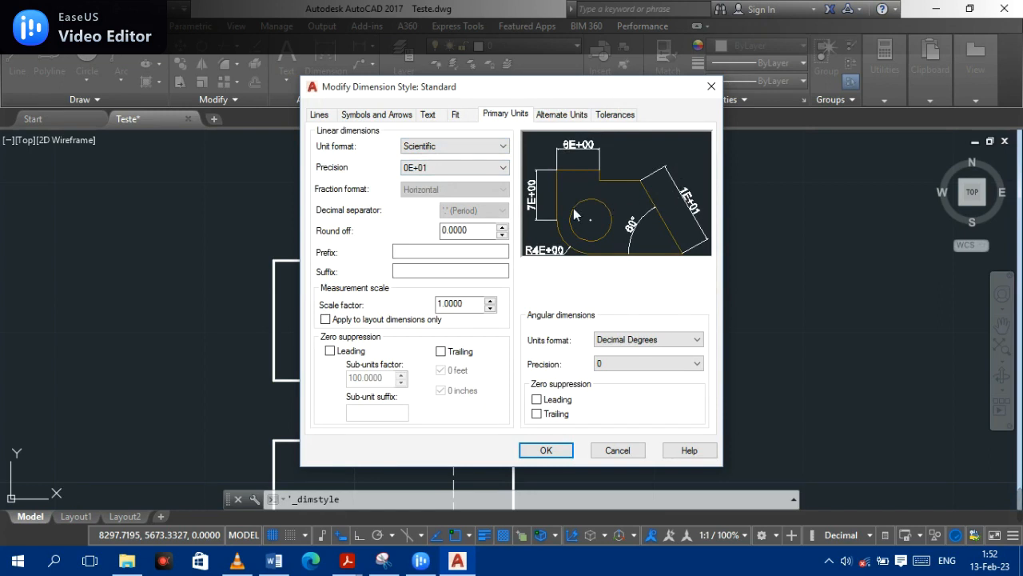
pyautogui.click(448, 147)
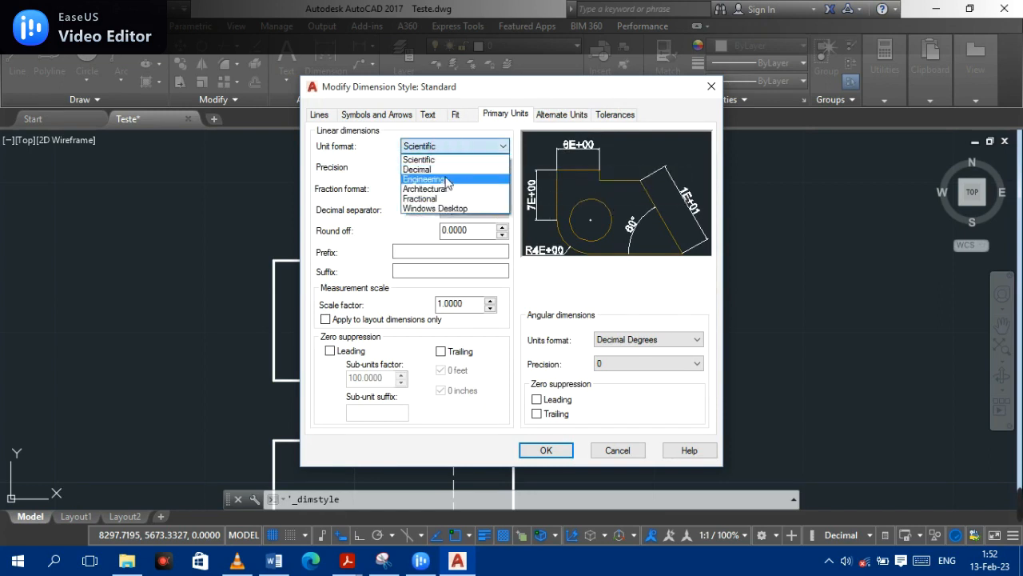
pyautogui.click(448, 181)
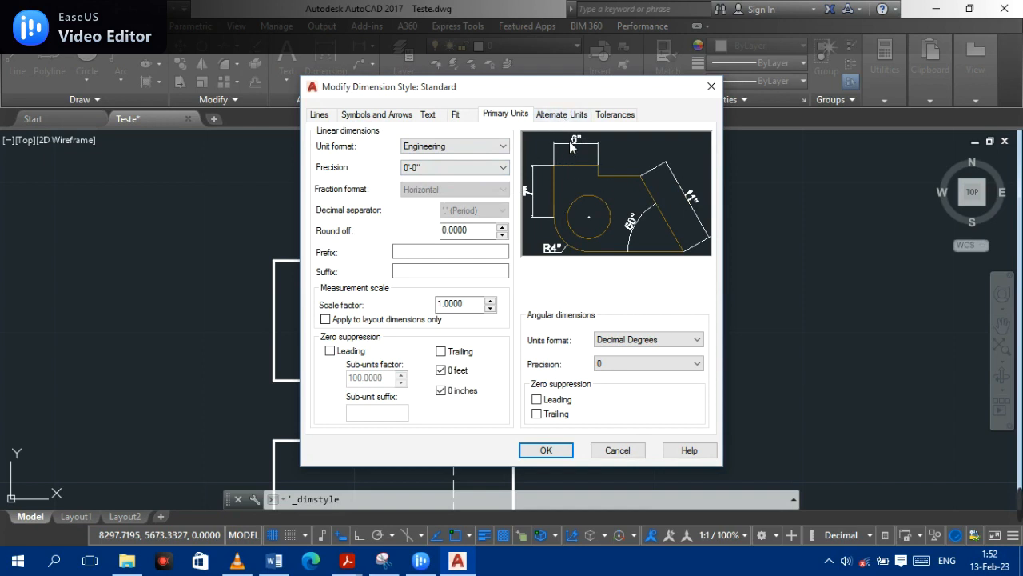
pyautogui.click(430, 149)
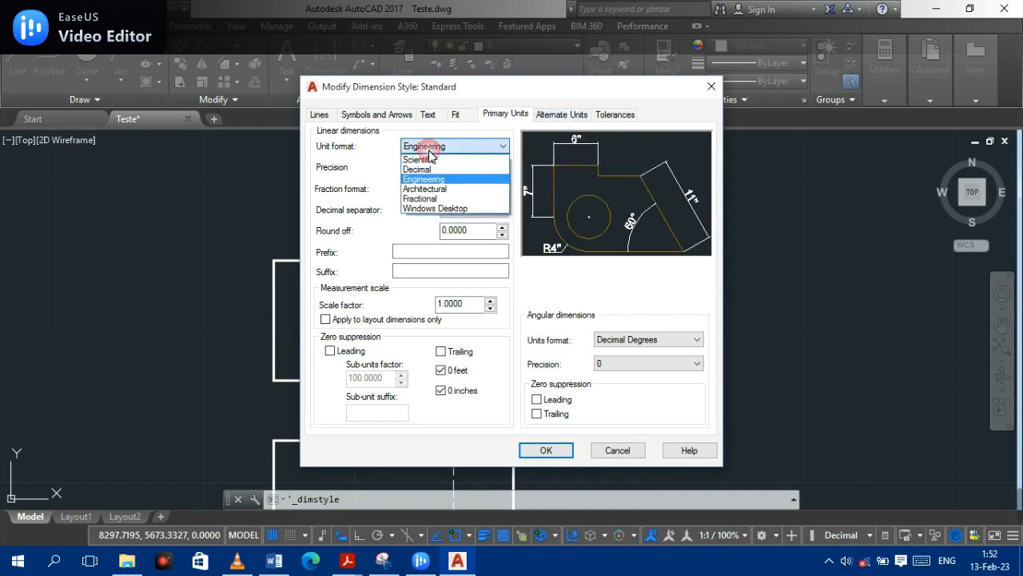
pyautogui.click(427, 192)
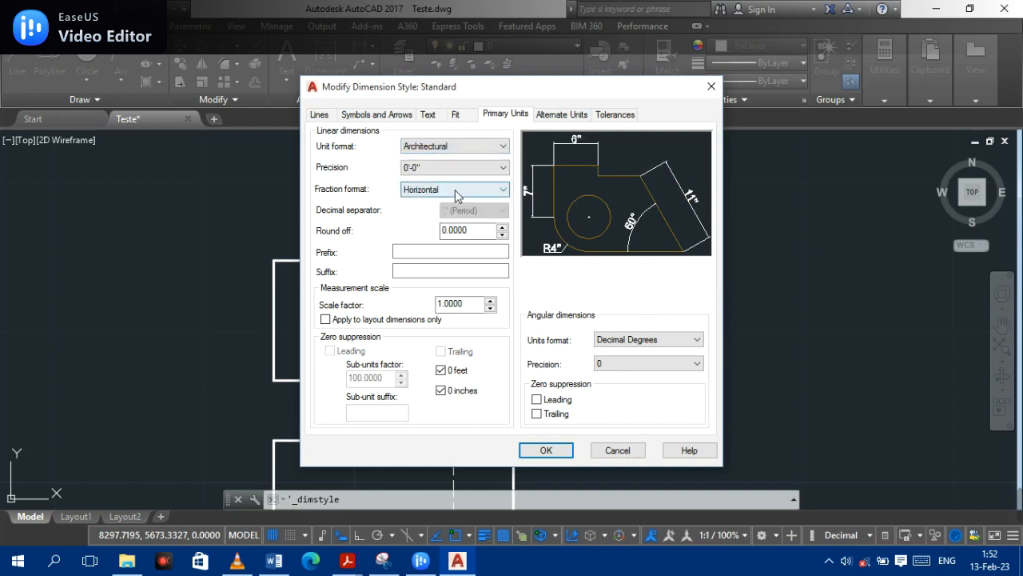
pyautogui.click(468, 148)
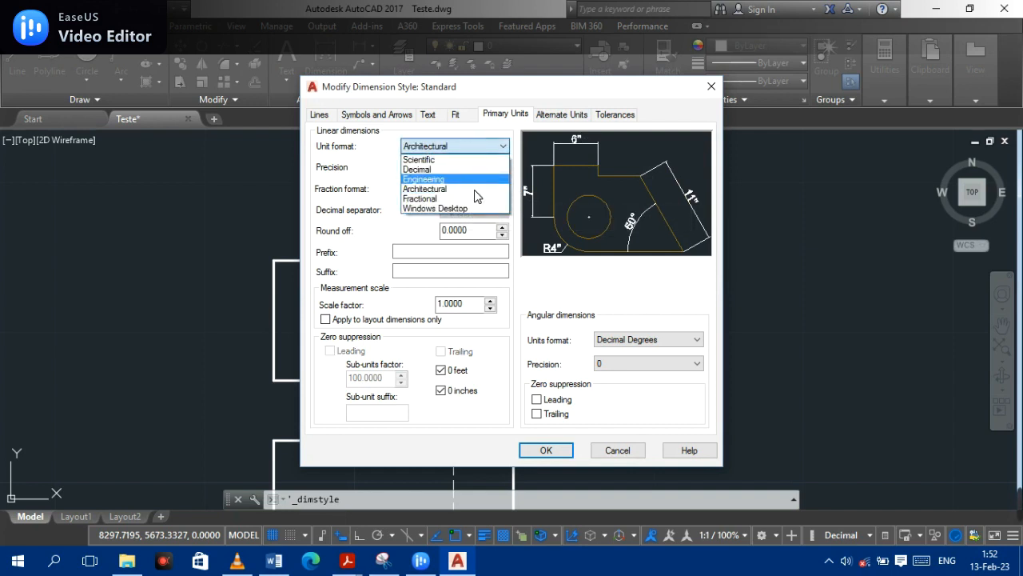
pyautogui.click(445, 198)
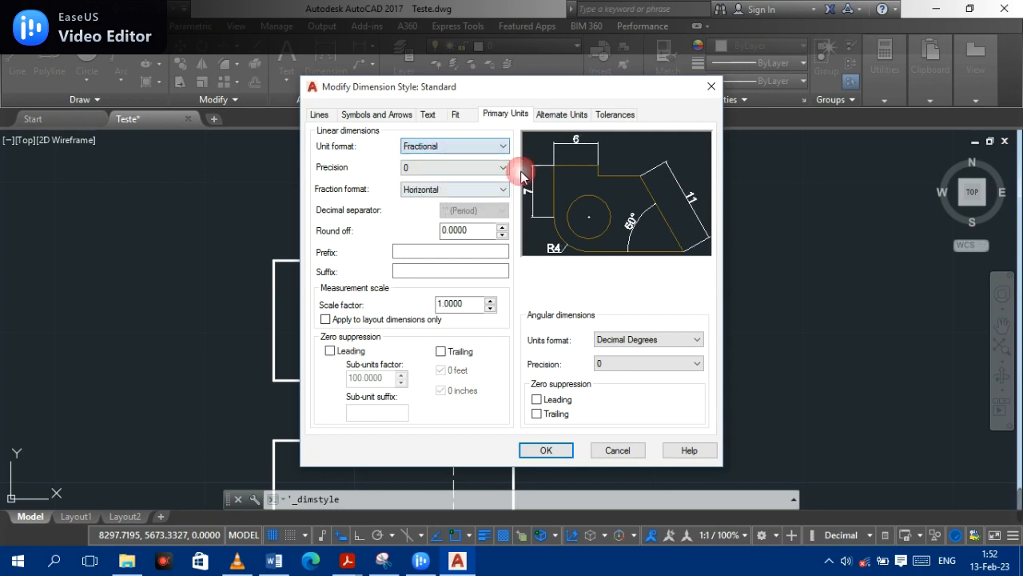
pyautogui.click(448, 146)
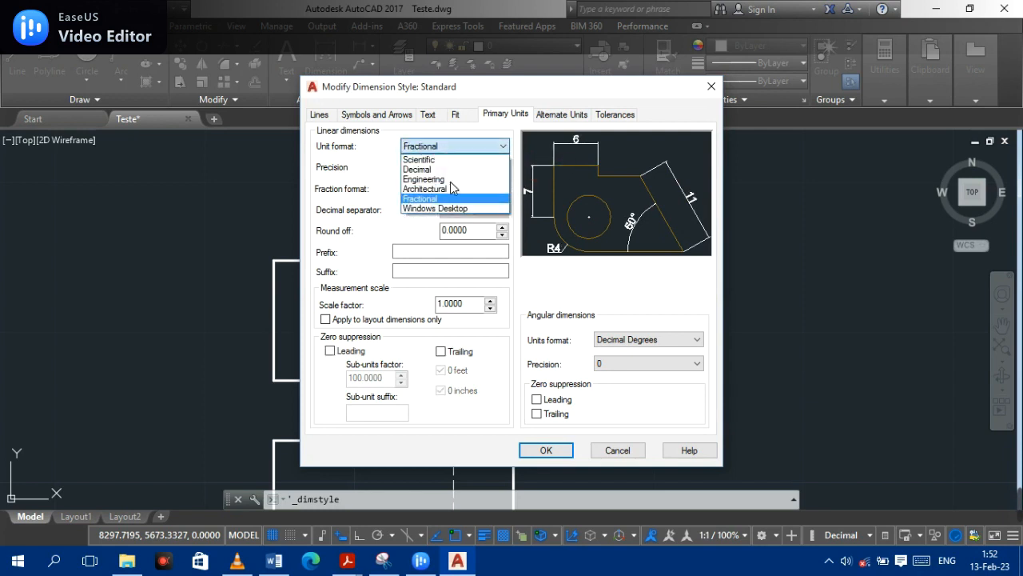
pyautogui.click(468, 209)
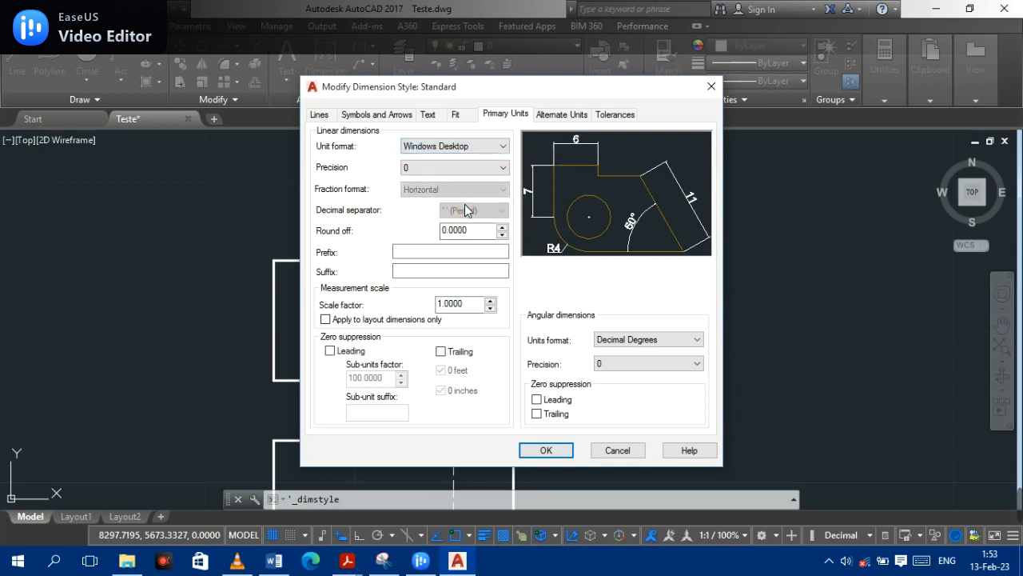
pyautogui.click(480, 146)
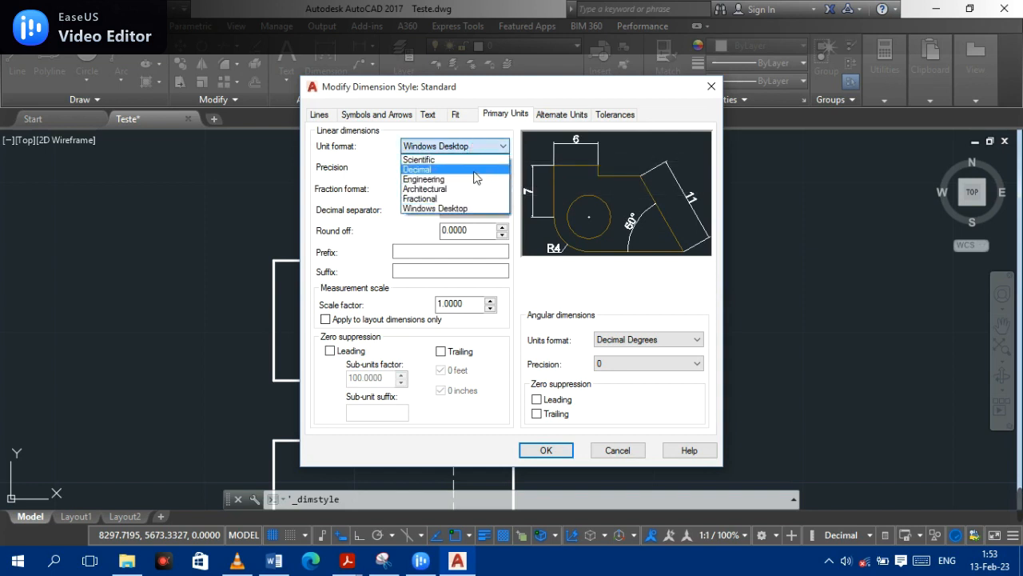
pyautogui.click(474, 171)
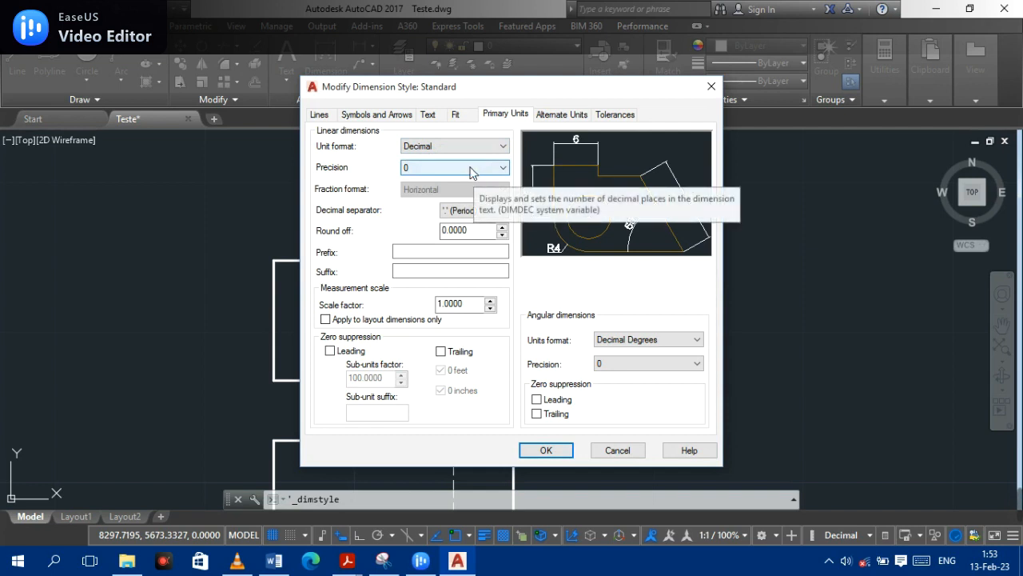
pyautogui.click(416, 168)
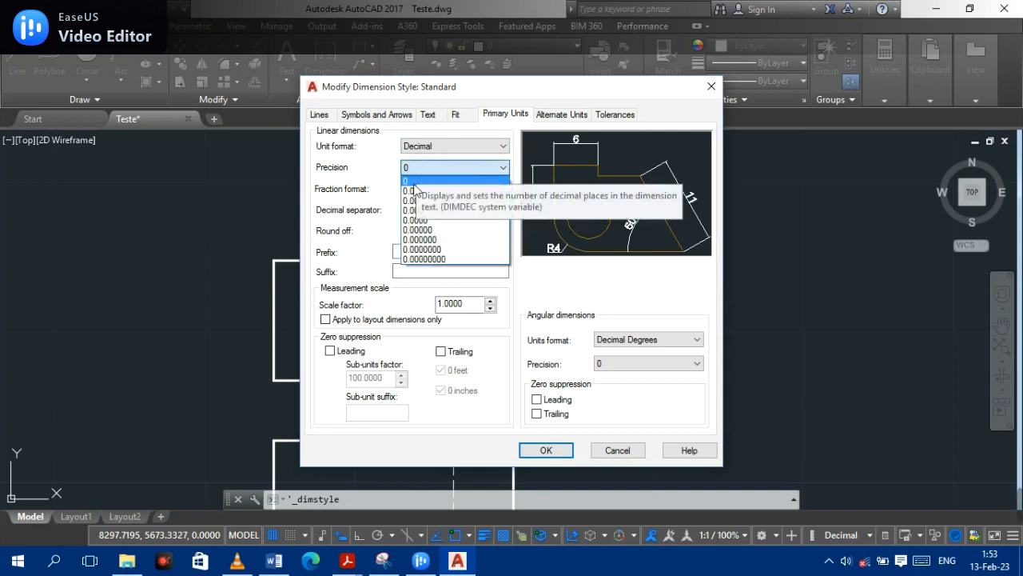
pyautogui.click(492, 114)
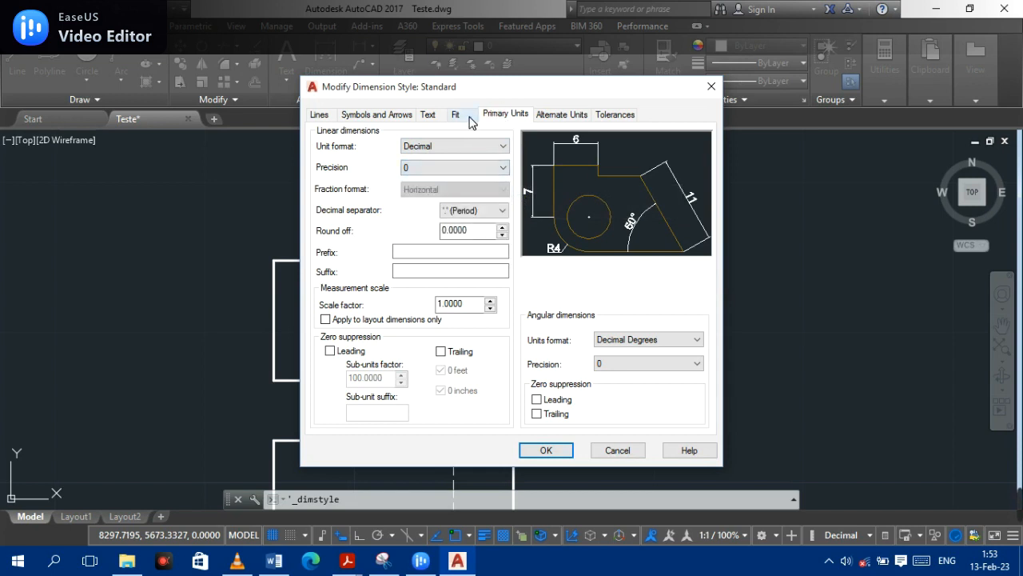
# Set the Standard dimension style's text height to 5 with the Annotative text style, and apply the changes.
pyautogui.click(427, 115)
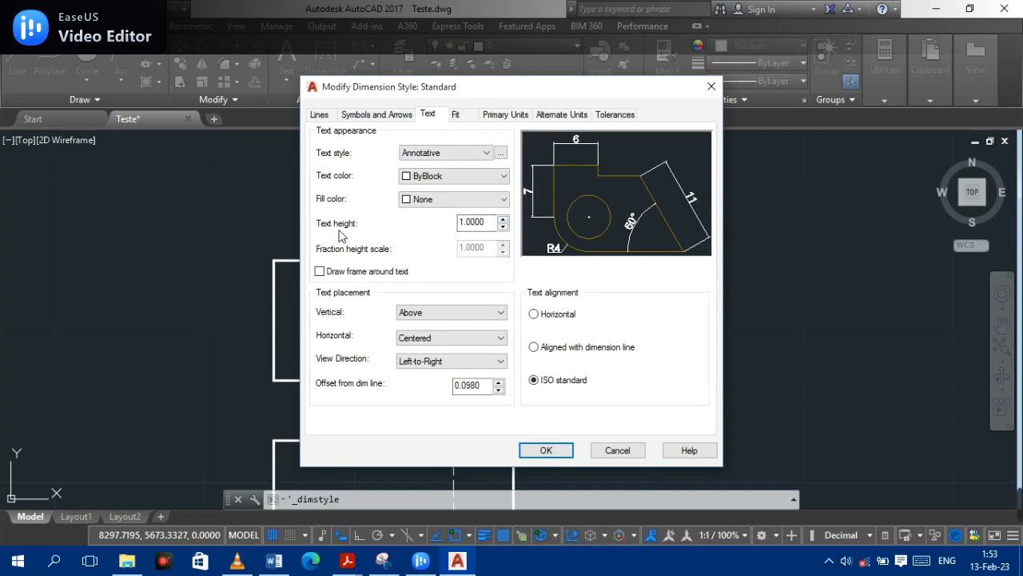
pyautogui.moveTo(474, 222); pyautogui.dragTo(442, 223)
pyautogui.write('5')
pyautogui.click(460, 153)
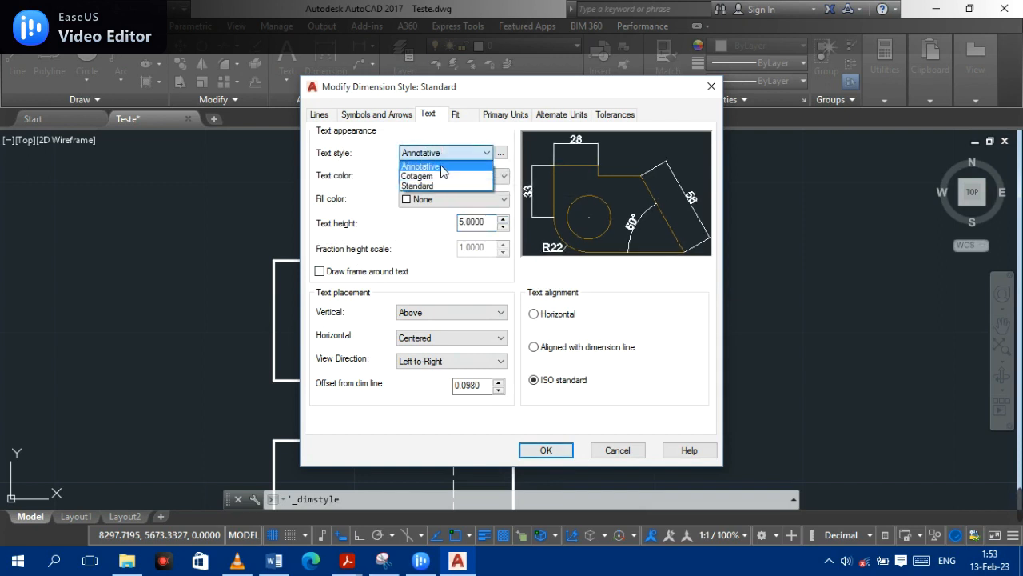
pyautogui.click(442, 167)
pyautogui.click(533, 446)
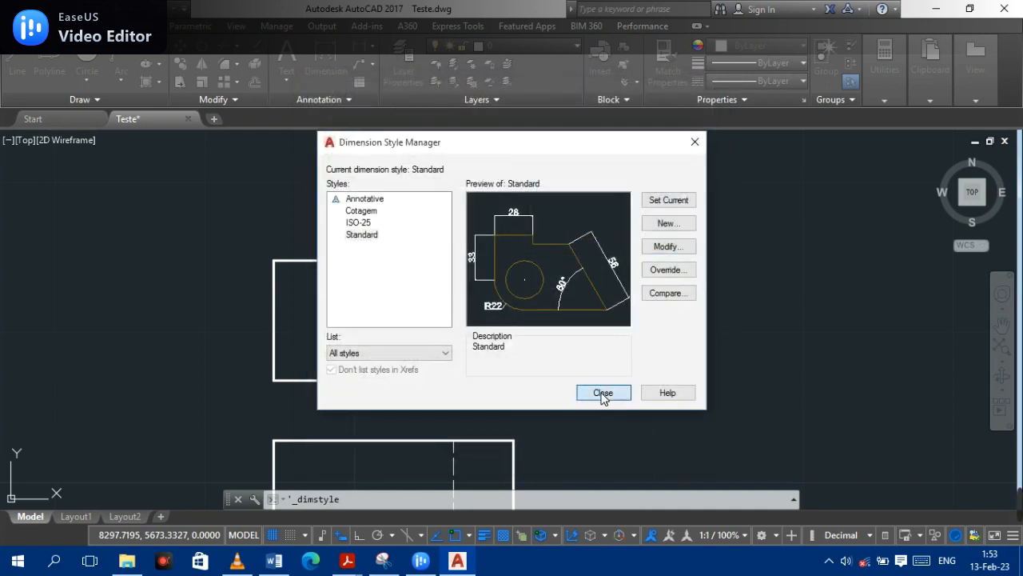
pyautogui.click(603, 394)
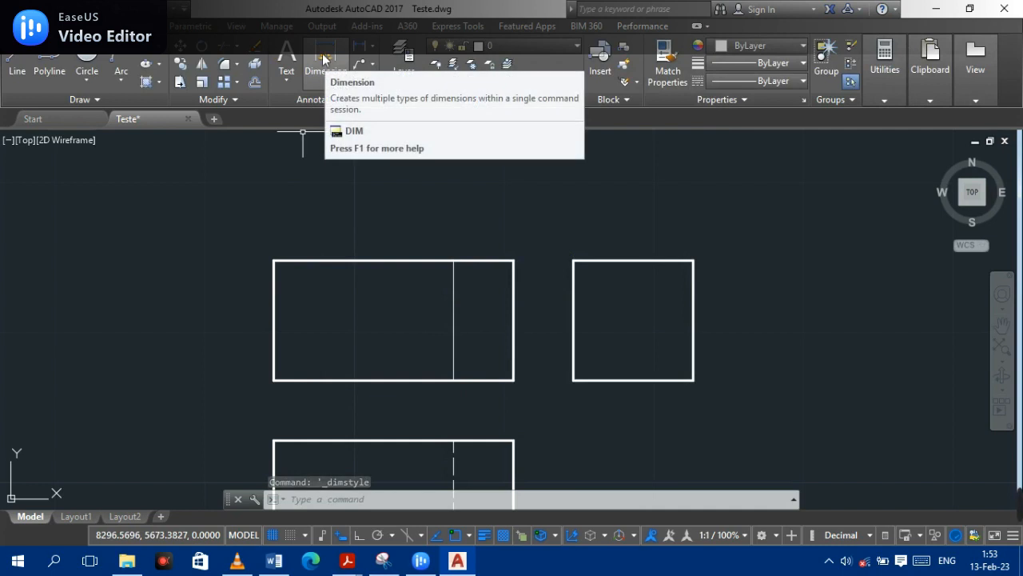
# Dimension the upper-left rectangle's top edge, placing the dimension line a short distance above the rectangle.
pyautogui.click(324, 58)
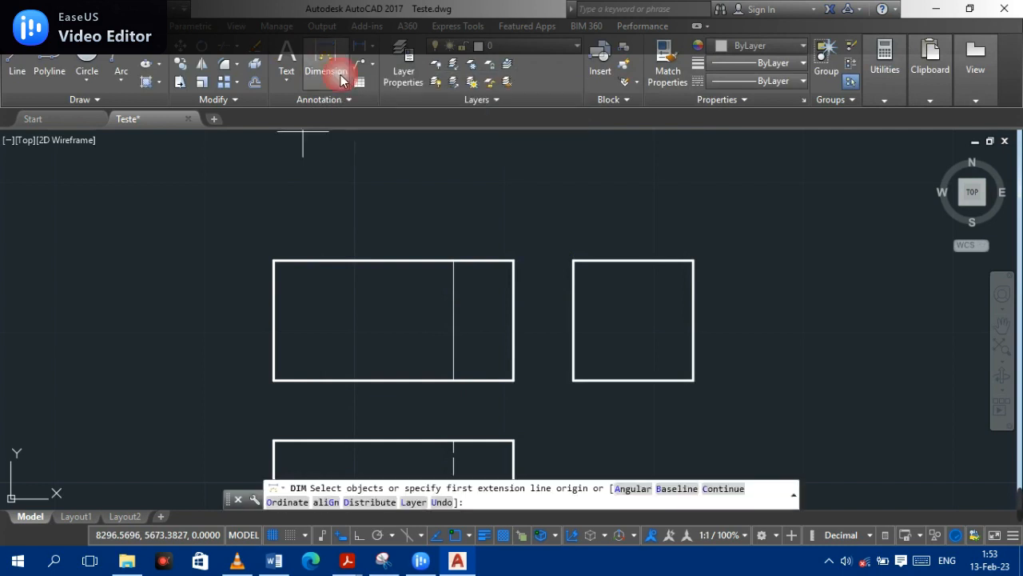
pyautogui.click(273, 260)
pyautogui.click(509, 261)
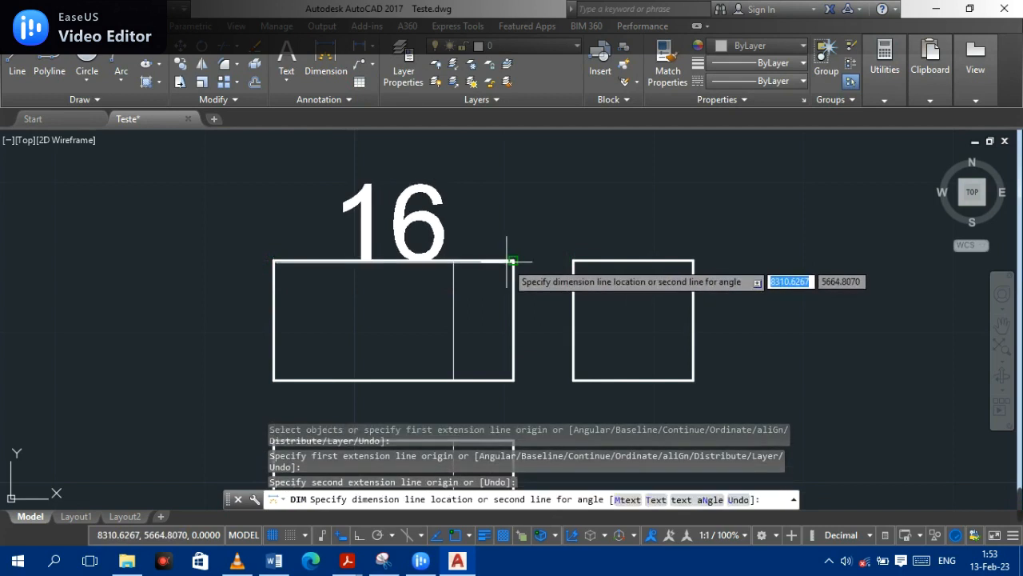
pyautogui.click(497, 214)
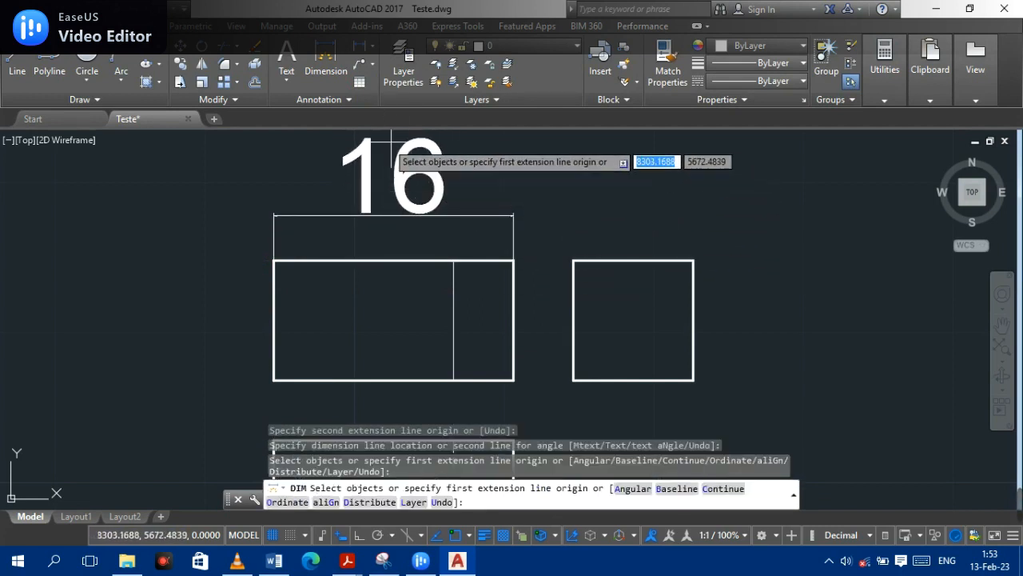
pyautogui.write('c')
pyautogui.press('Return')
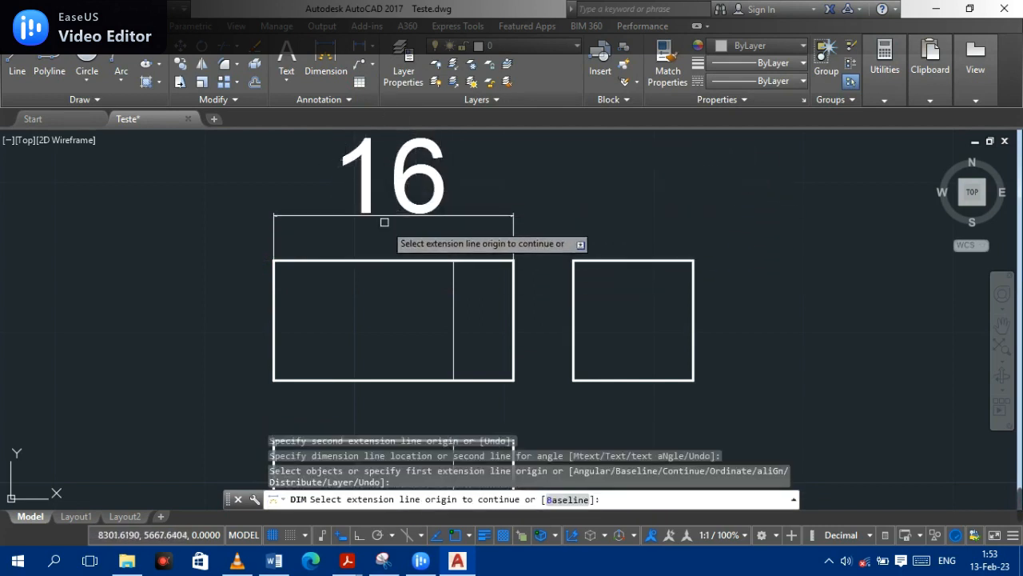
pyautogui.press('Return')
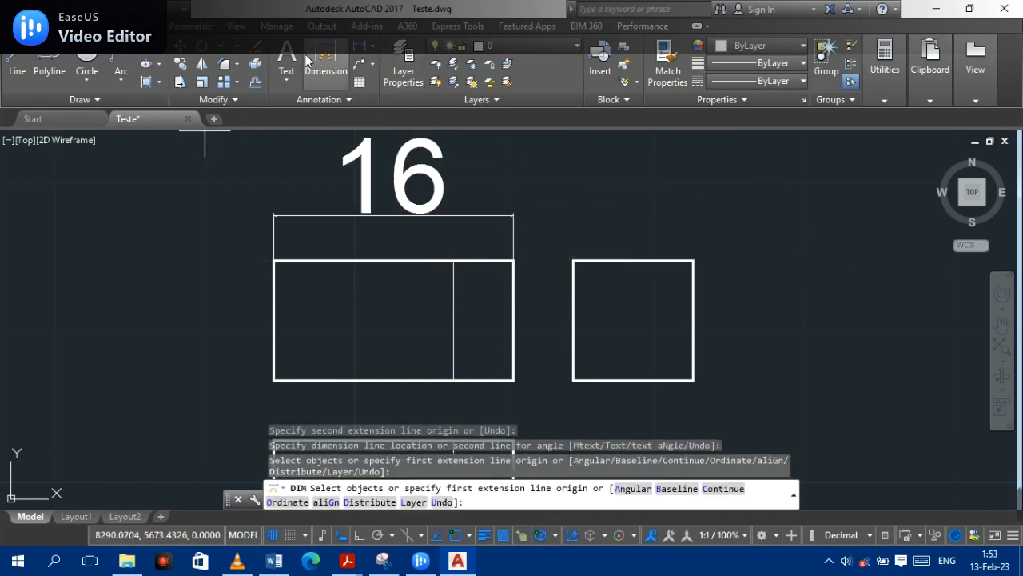
# Dimension the top edge of the upper-right square, placing the dimension line a short distance above it.
pyautogui.click(340, 71)
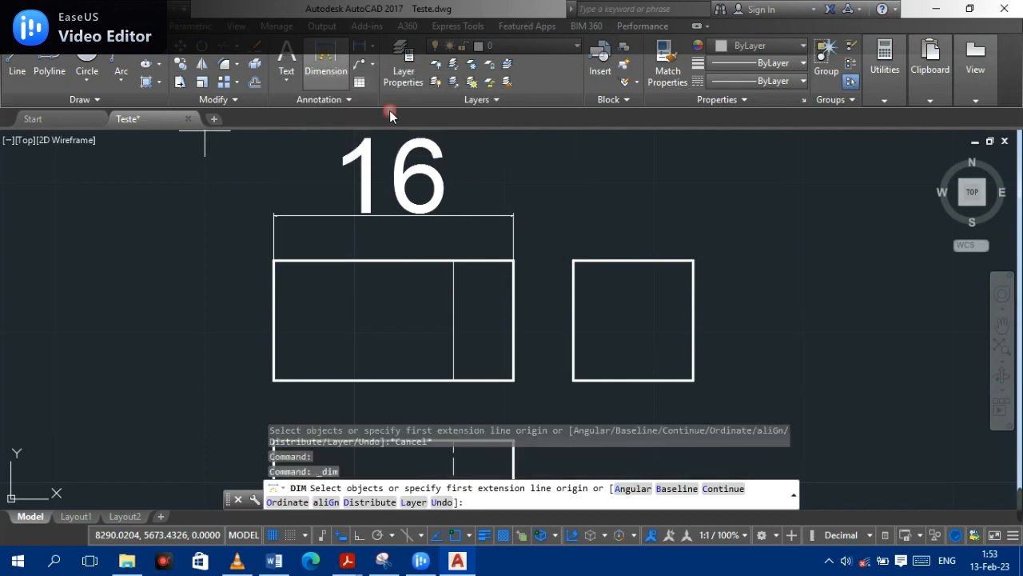
pyautogui.click(573, 260)
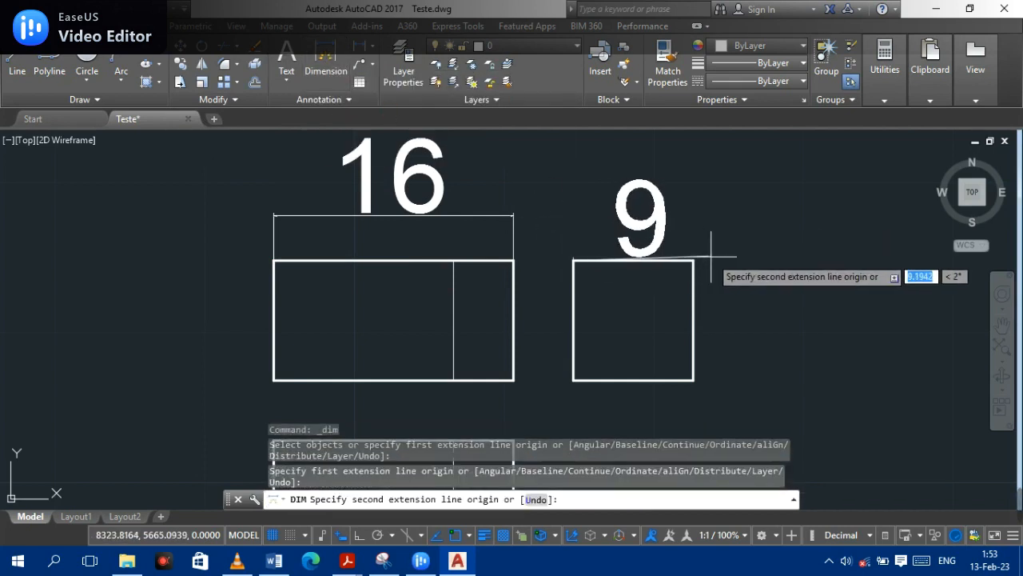
pyautogui.click(693, 259)
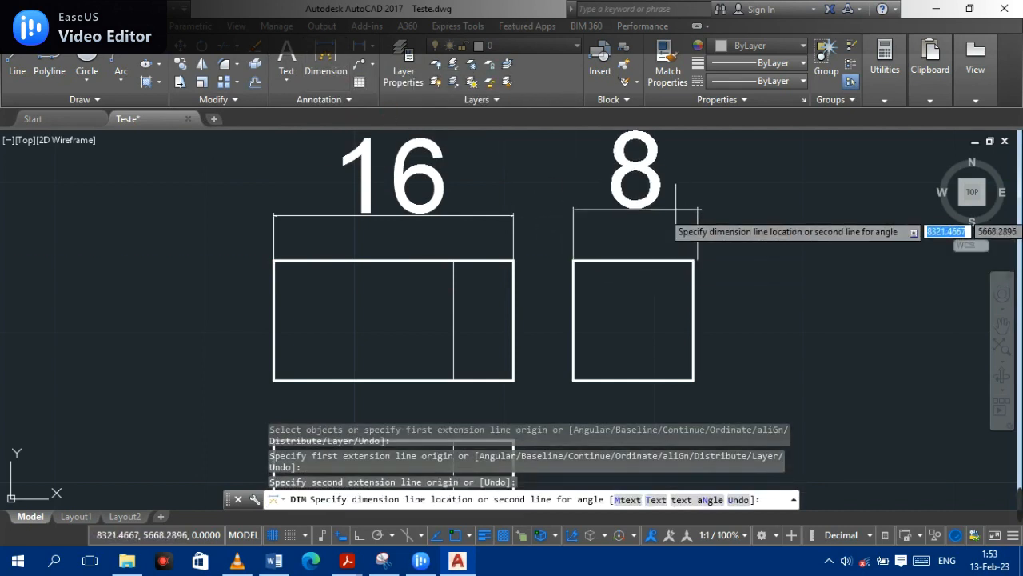
pyautogui.click(695, 222)
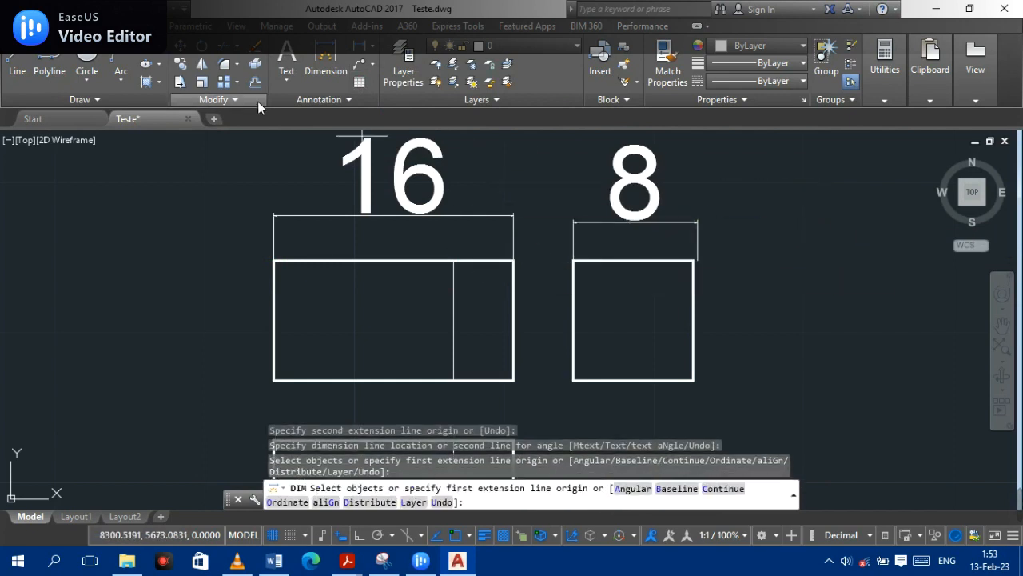
# Set the Standard dimension style's text height to 1 and apply the change.
pyautogui.click(314, 105)
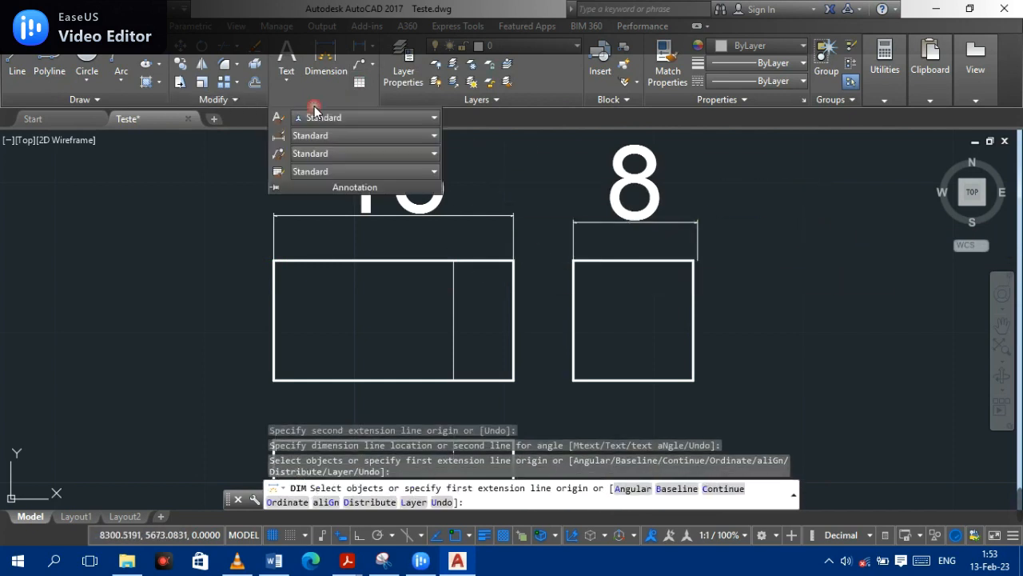
pyautogui.click(280, 137)
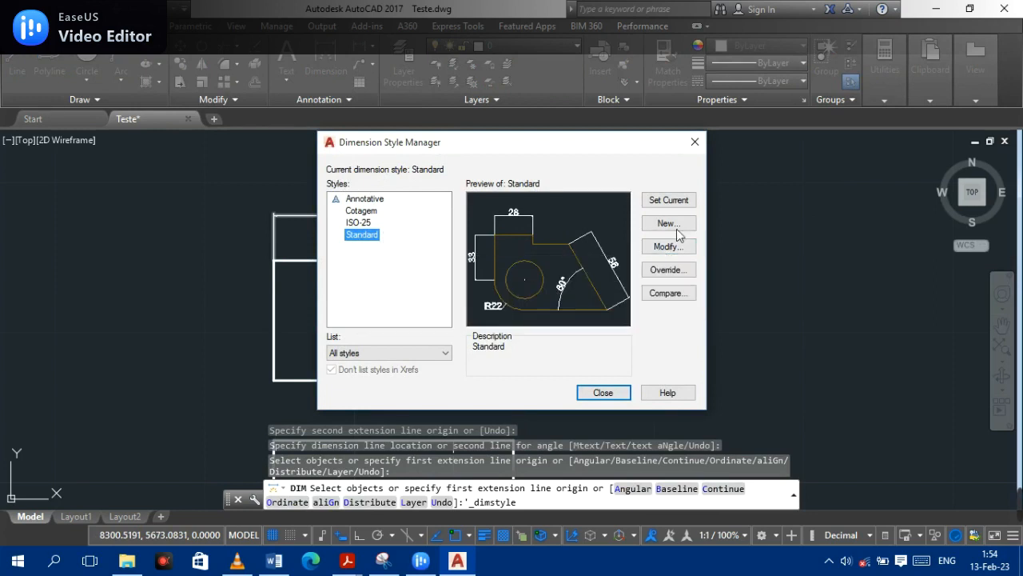
pyautogui.click(673, 247)
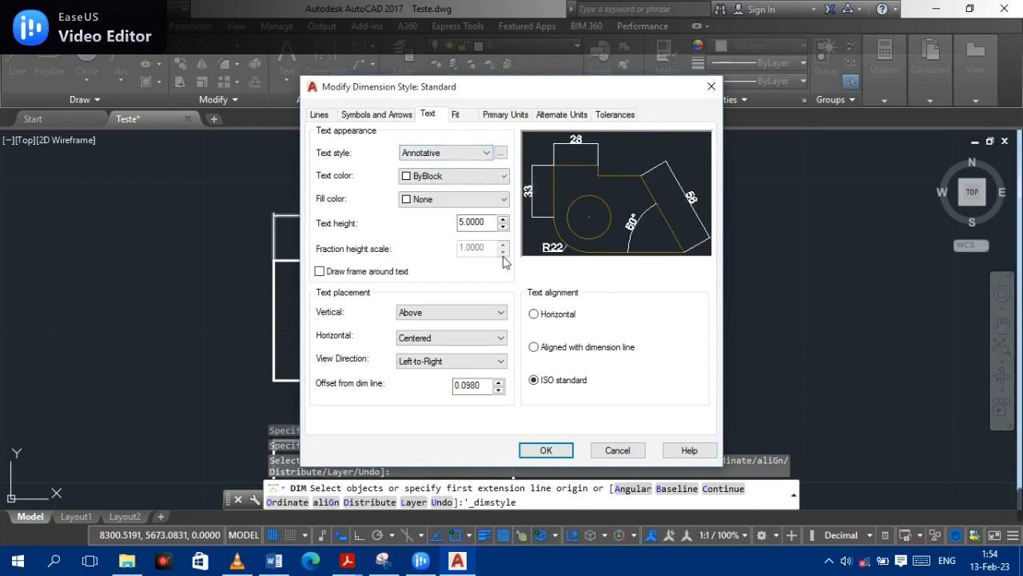
pyautogui.moveTo(499, 224); pyautogui.dragTo(430, 205)
pyautogui.write('1')
pyautogui.click(535, 452)
pyautogui.click(604, 393)
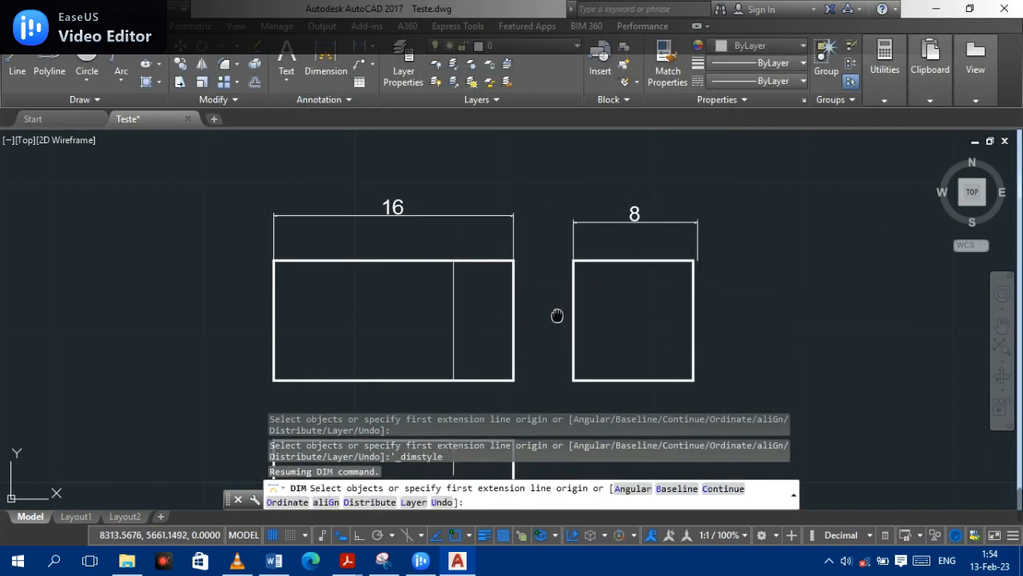
# Dimension the lower rectangle's right edge, placing the vertical dimension line a short distance outside the rectangle.
pyautogui.moveTo(555, 313); pyautogui.dragTo(494, 279, button='middle')
pyautogui.scroll(-2, 535, 302)
pyautogui.moveTo(503, 355)
pyautogui.mouseDown(button='middle')
pyautogui.moveTo(533, 231)
pyautogui.moveTo(494, 326)
pyautogui.mouseUp(button='middle')
pyautogui.scroll(1, 528, 246)
pyautogui.scroll(1, 573, 246)
pyautogui.scroll(-2, 494, 325)
pyautogui.click(330, 64)
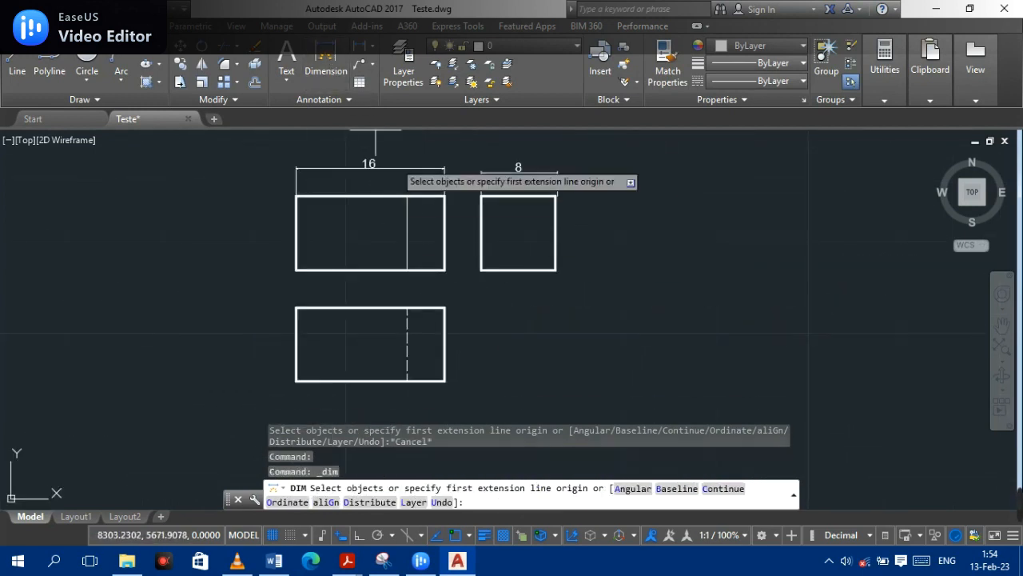
pyautogui.press('Return')
pyautogui.click(445, 308)
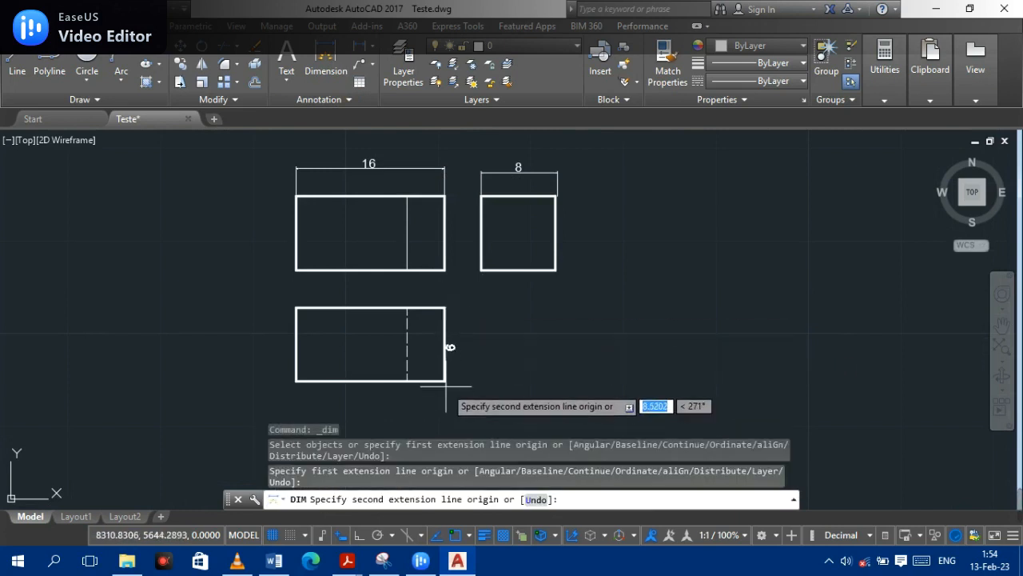
pyautogui.click(446, 382)
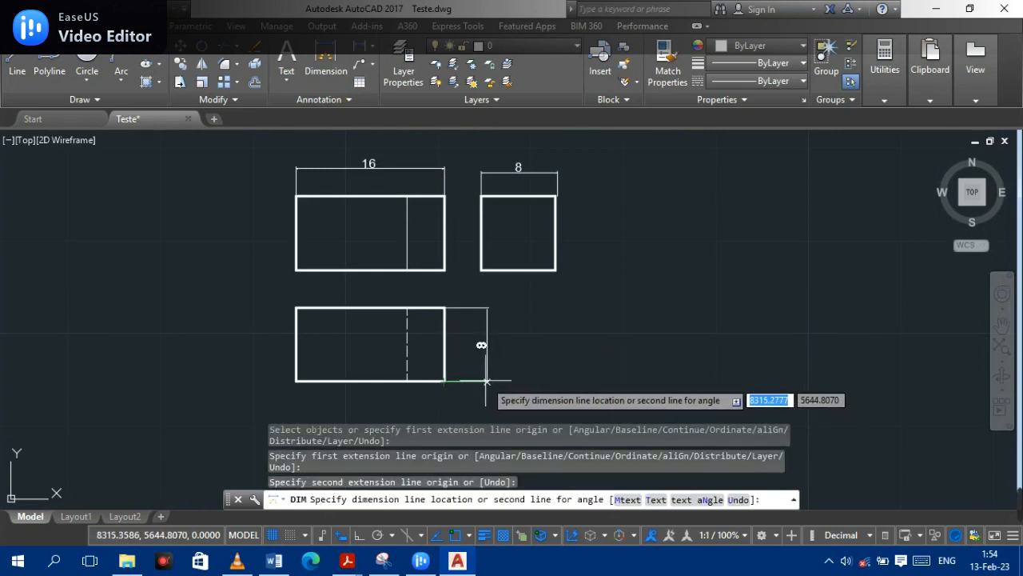
pyautogui.click(475, 377)
# Dimension the horizontal distance from the dashed line to the lower rectangle's right edge, placing it just below the rectangle.
pyautogui.moveTo(548, 354); pyautogui.dragTo(541, 325, button='middle')
pyautogui.click(325, 61)
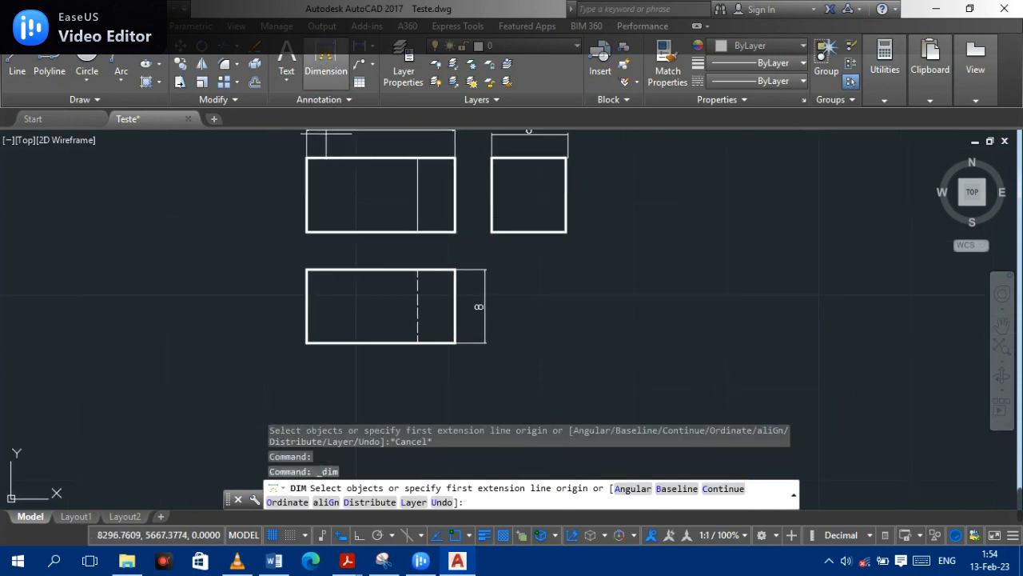
pyautogui.click(417, 341)
pyautogui.click(456, 342)
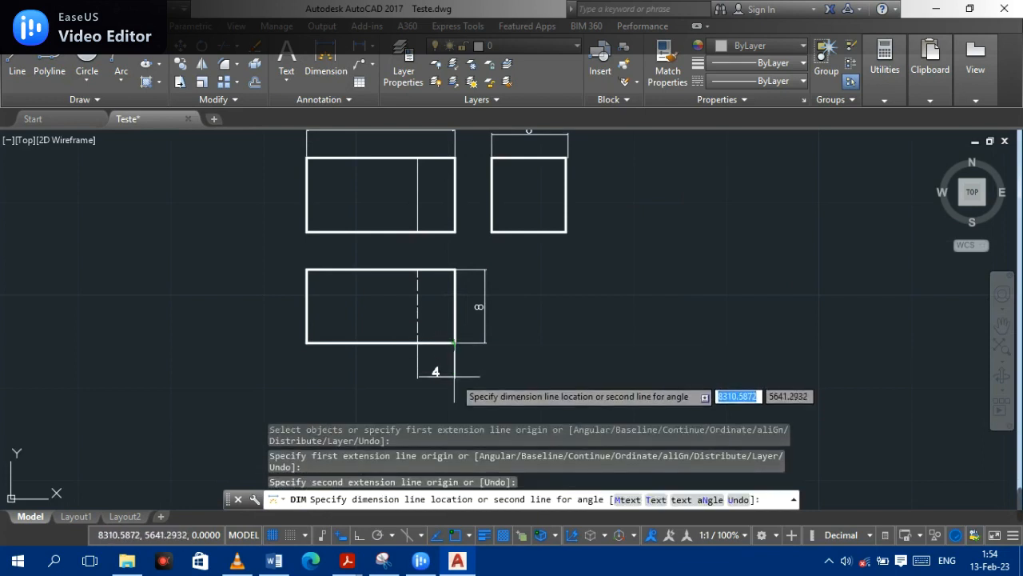
pyautogui.click(429, 361)
# Draw a closed, nearly right-angled triangle with the Line command to the right of the views, with a hypotenuse about 23 units long.
pyautogui.moveTo(694, 296); pyautogui.dragTo(567, 392, button='middle')
pyautogui.moveTo(717, 344); pyautogui.dragTo(565, 323, button='middle')
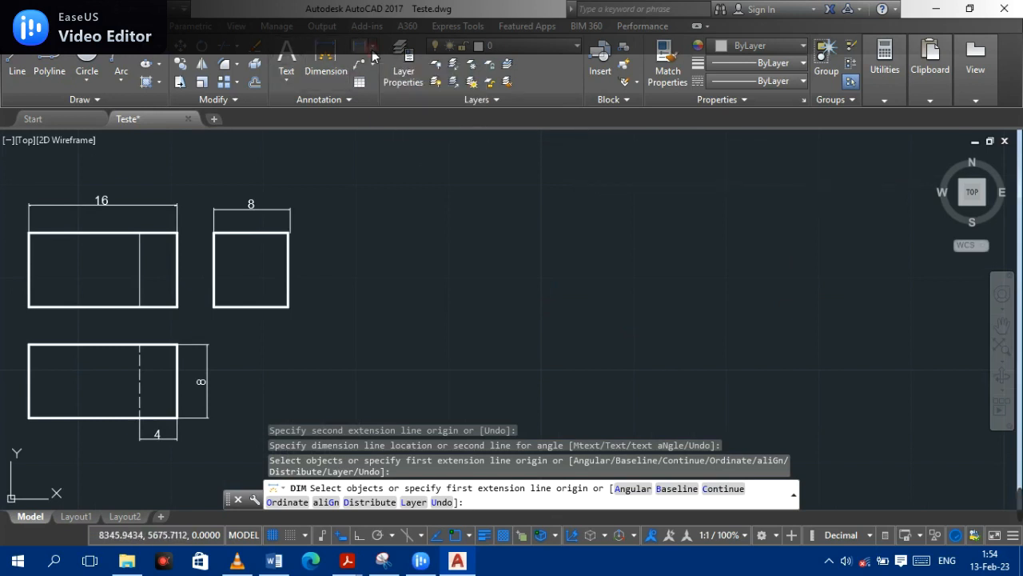
pyautogui.click(371, 48)
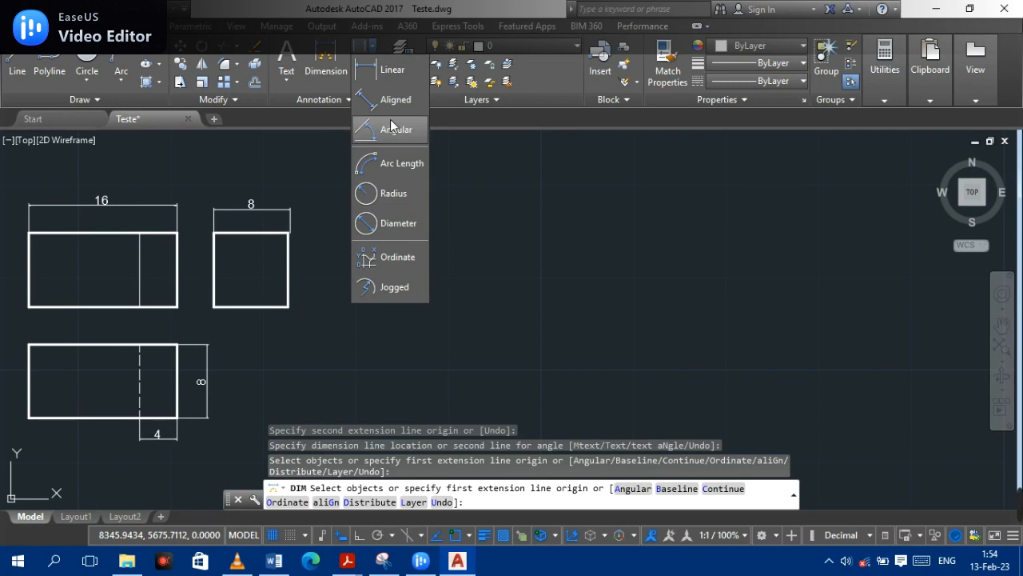
pyautogui.click(392, 128)
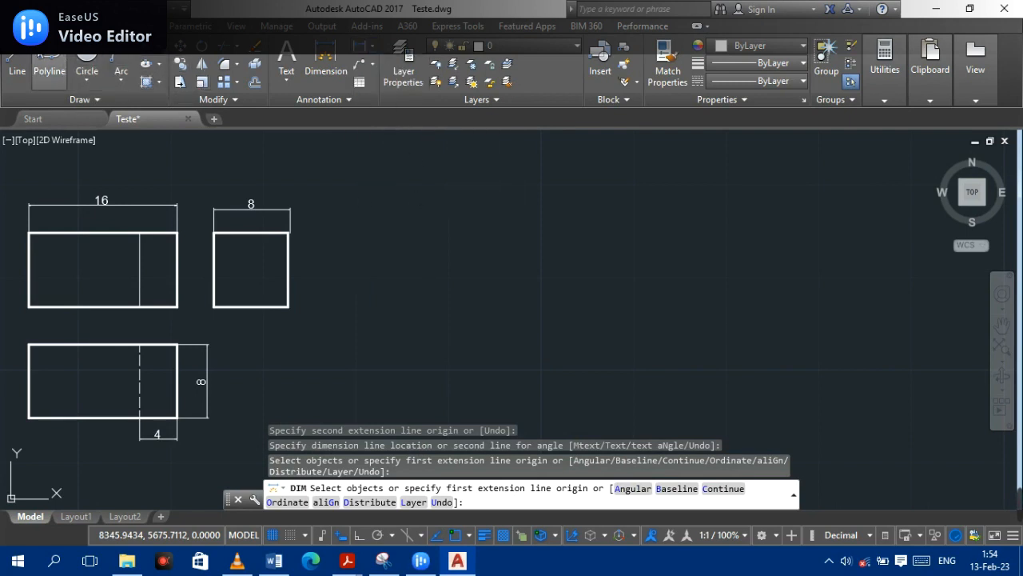
pyautogui.click(17, 64)
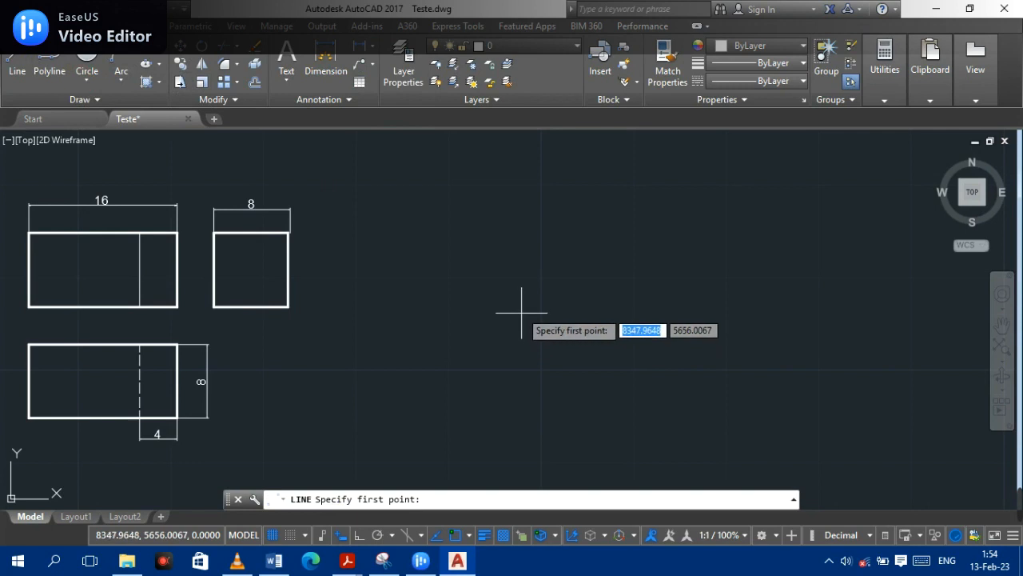
pyautogui.click(432, 244)
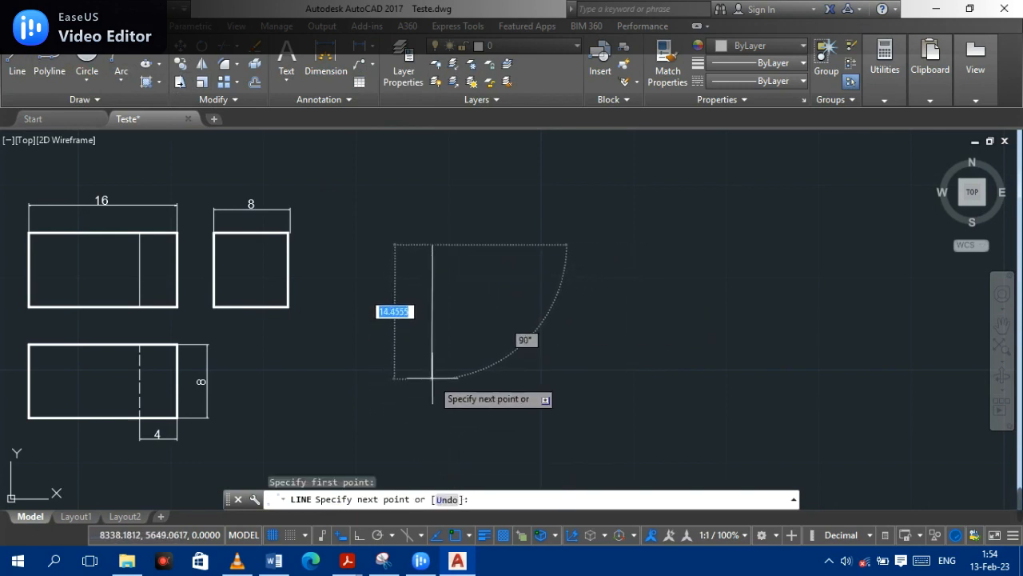
pyautogui.click(432, 368)
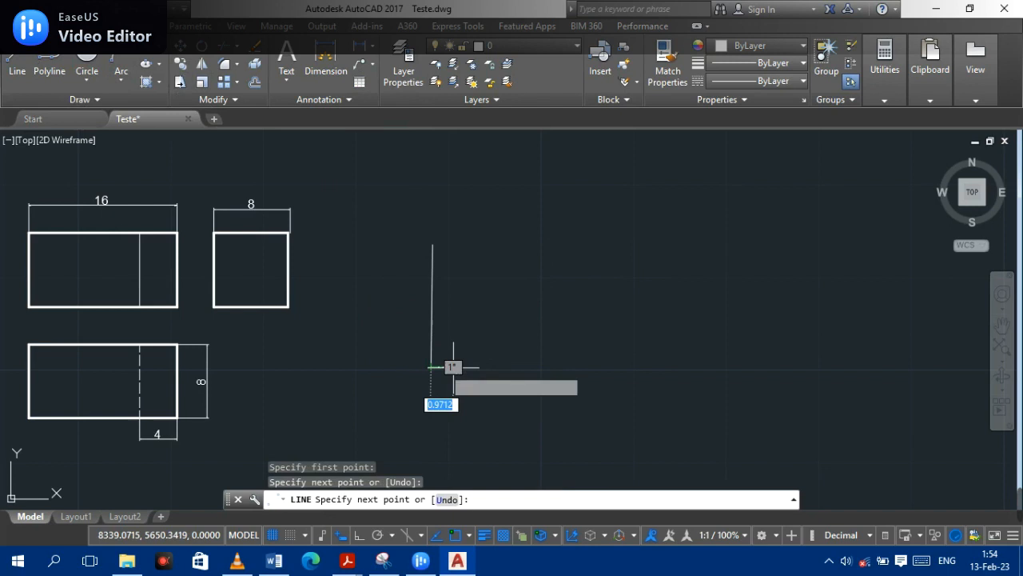
pyautogui.click(607, 368)
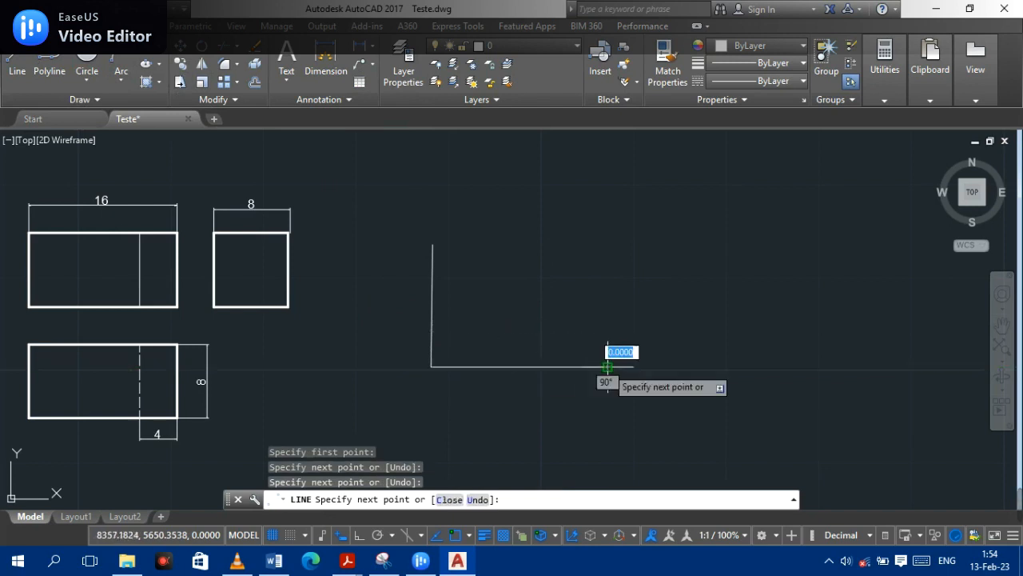
pyautogui.click(432, 245)
pyautogui.press('Escape')
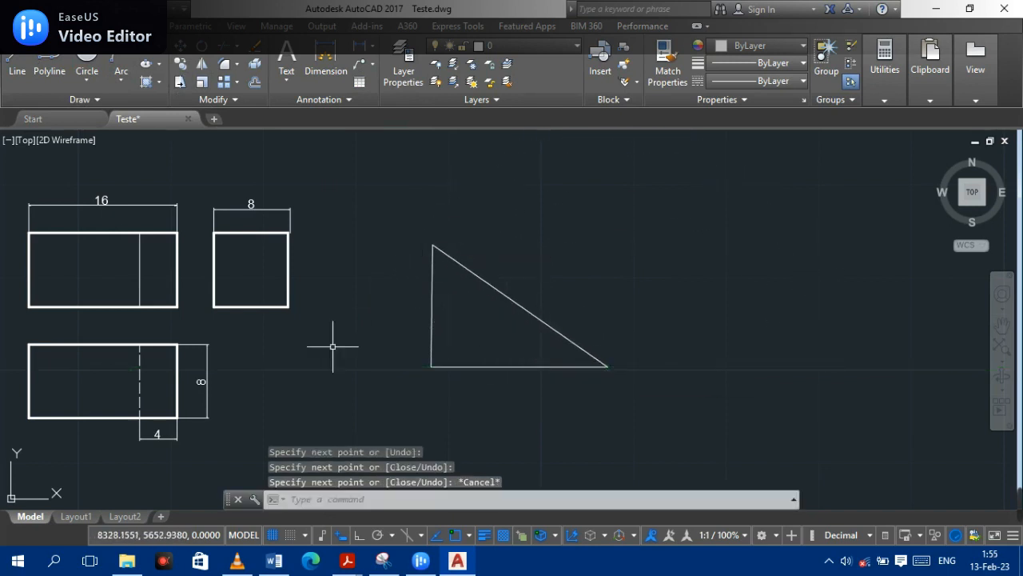
# Draw a circle with a radius of about 9 units to the upper right of the triangle.
pyautogui.click(88, 59)
pyautogui.click(733, 219)
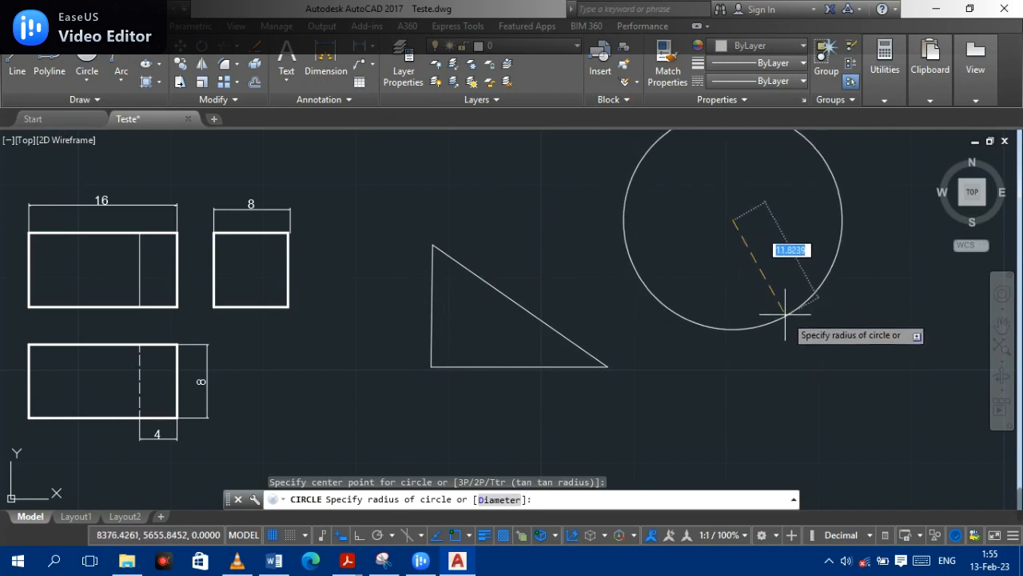
pyautogui.click(771, 289)
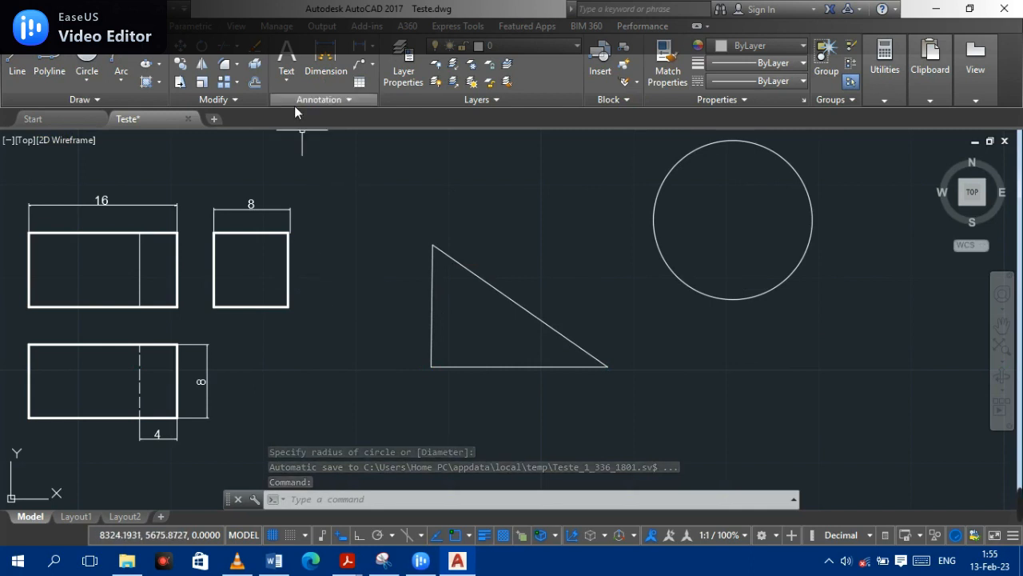
# Add an Aligned dimension along the triangle's hypotenuse, placing it parallel to and just outside the slanted side.
pyautogui.click(372, 64)
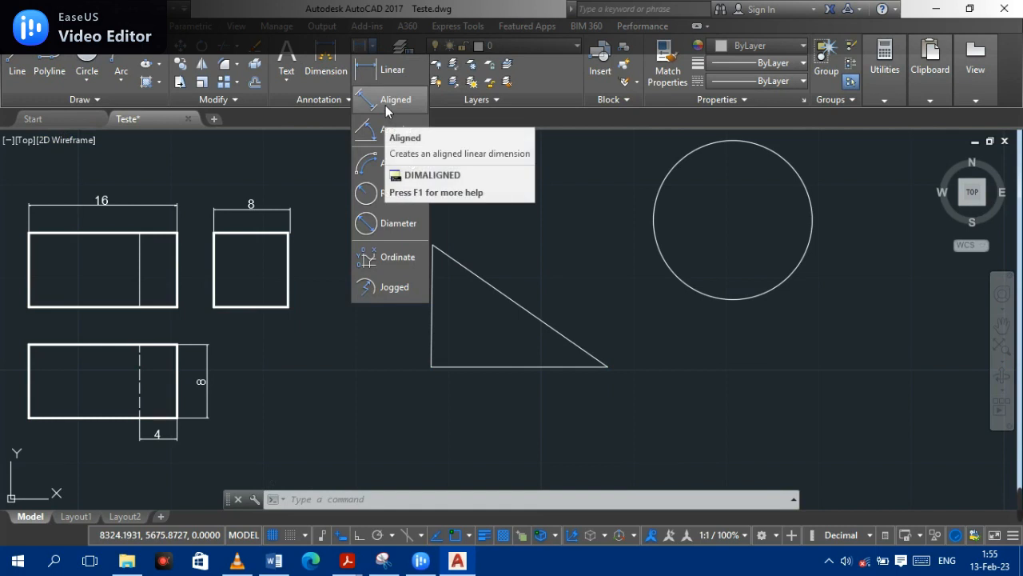
pyautogui.click(386, 110)
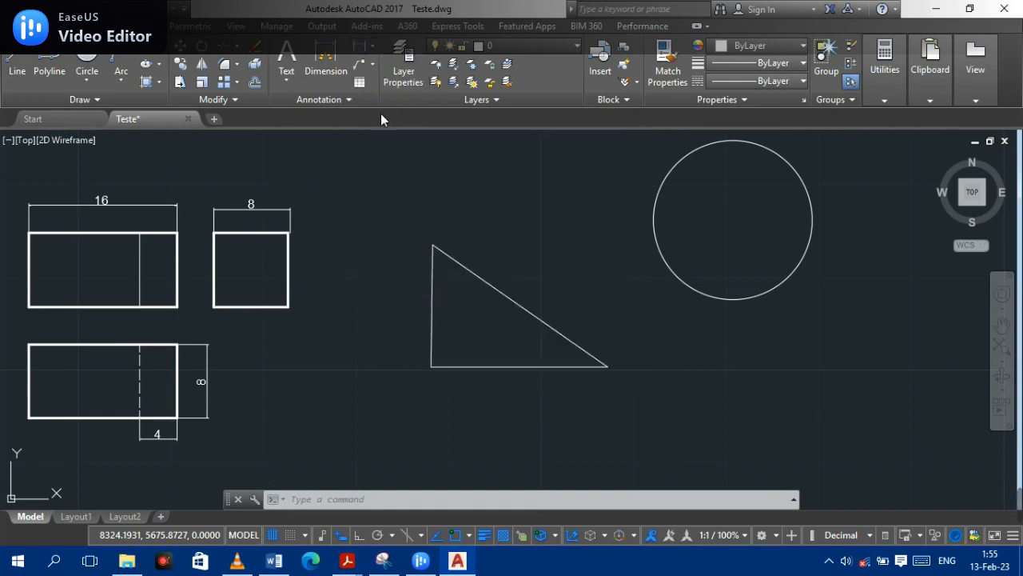
pyautogui.click(433, 245)
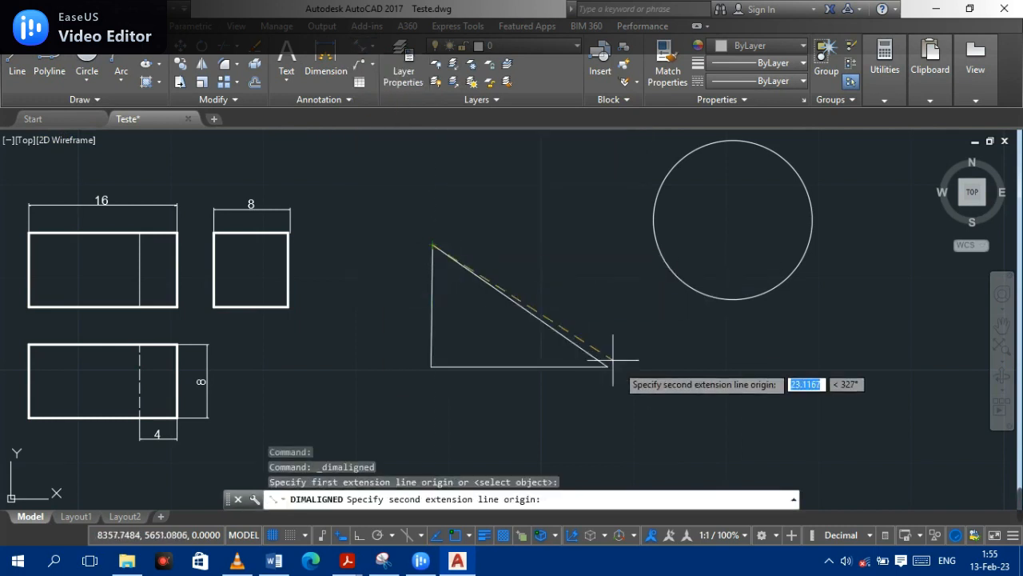
pyautogui.click(609, 366)
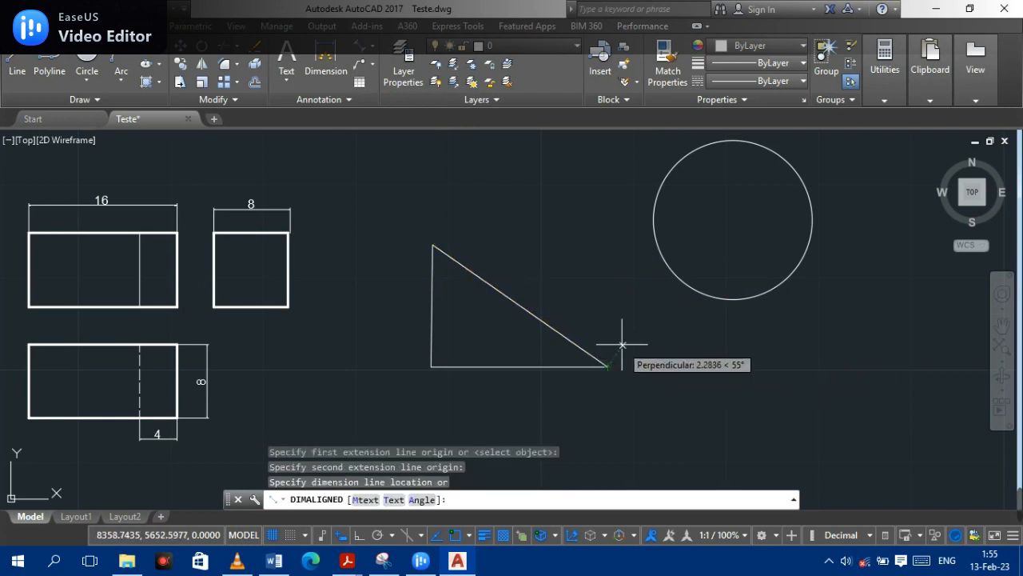
pyautogui.click(622, 343)
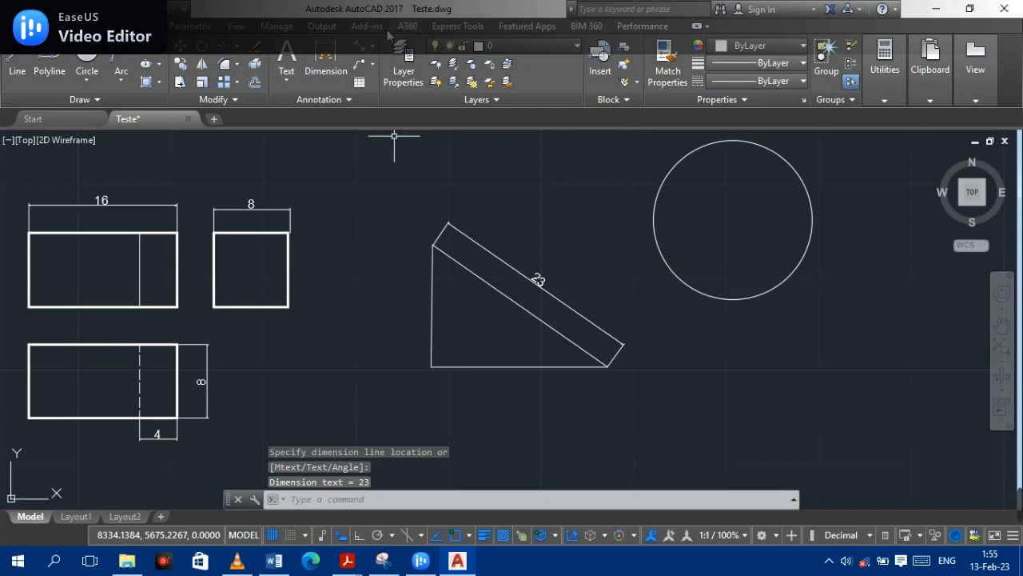
# Add a Radius dimension to the circle, placing its text outside the circle to the lower right.
pyautogui.click(376, 48)
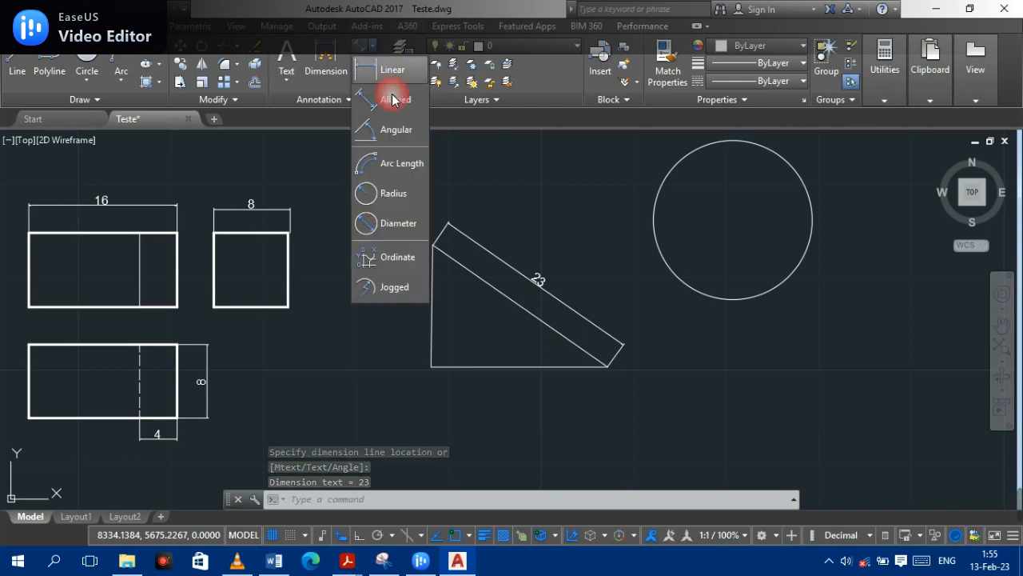
pyautogui.click(413, 196)
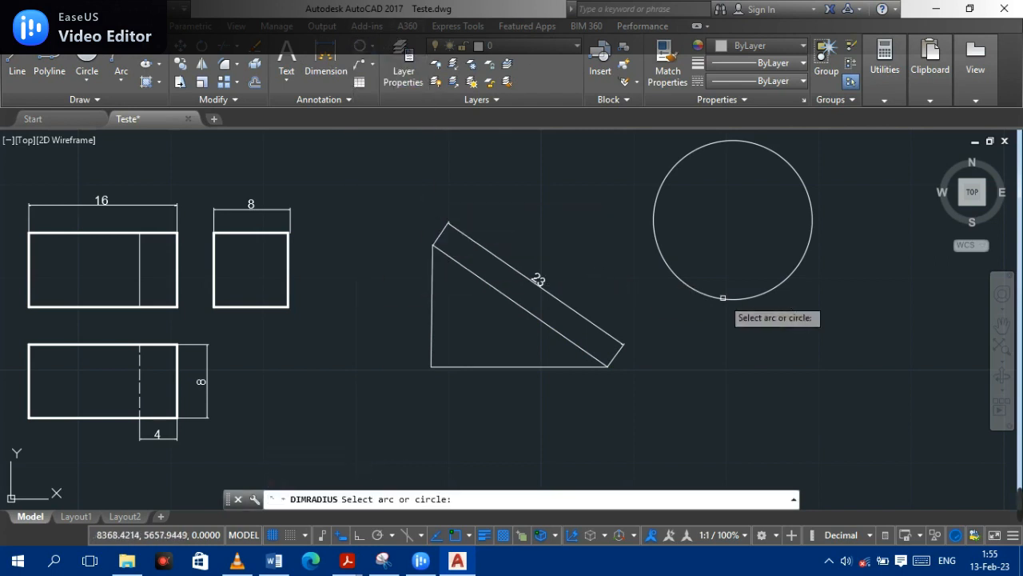
pyautogui.click(692, 291)
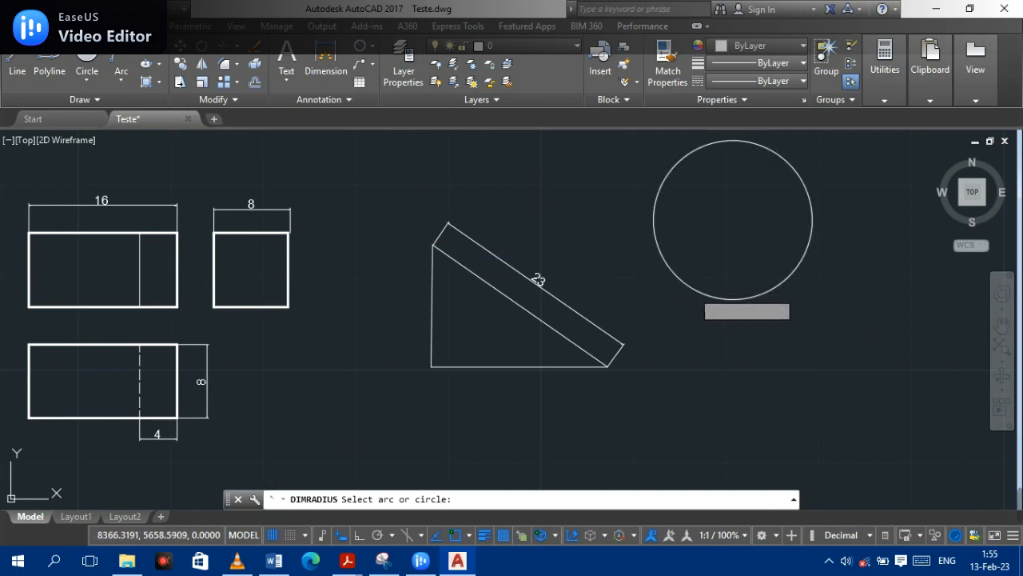
pyautogui.click(816, 349)
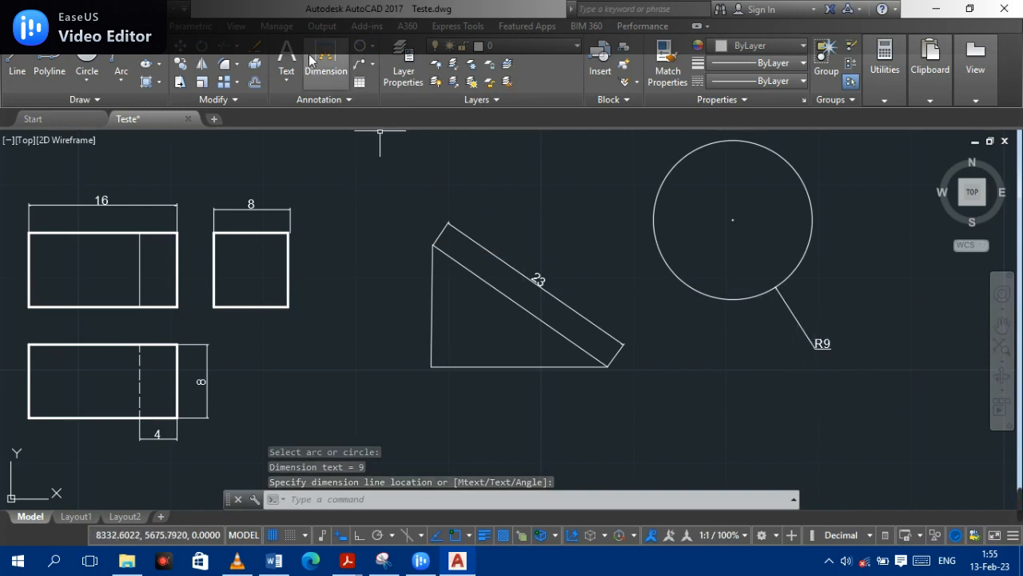
# Add a Diameter dimension to the circle, placing its text outside and directly below the circle.
pyautogui.click(386, 56)
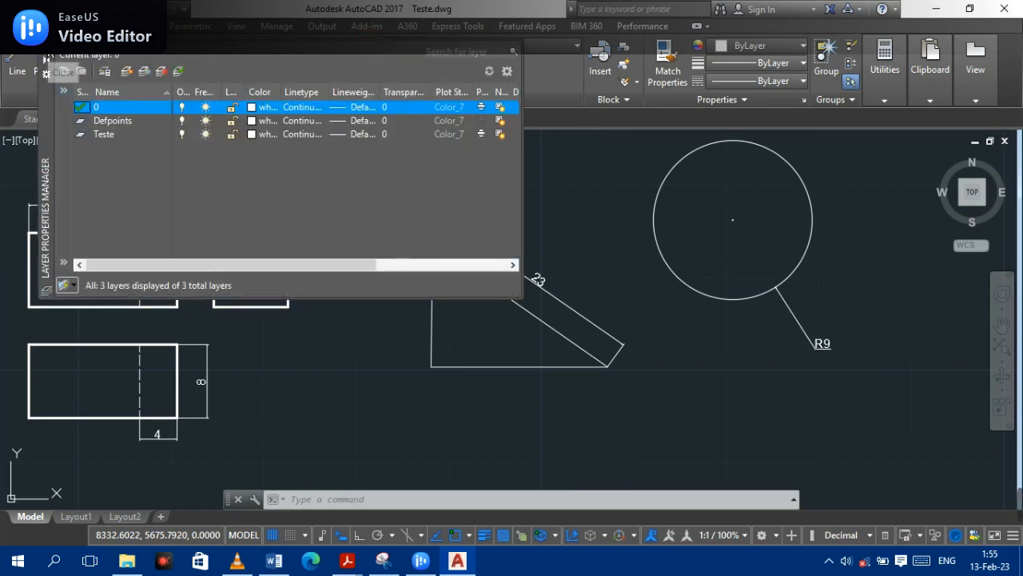
pyautogui.click(329, 83)
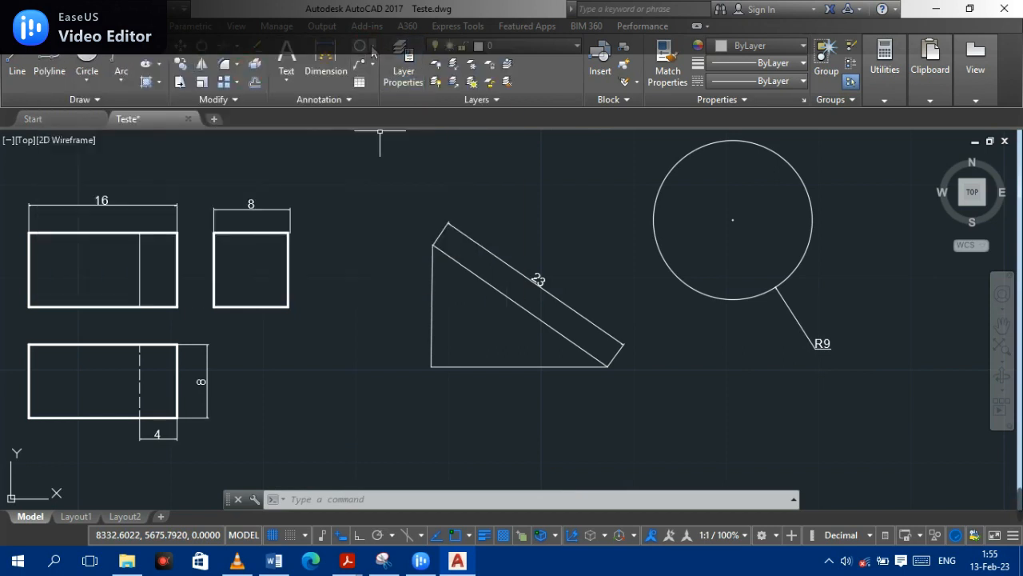
pyautogui.click(372, 50)
pyautogui.click(374, 221)
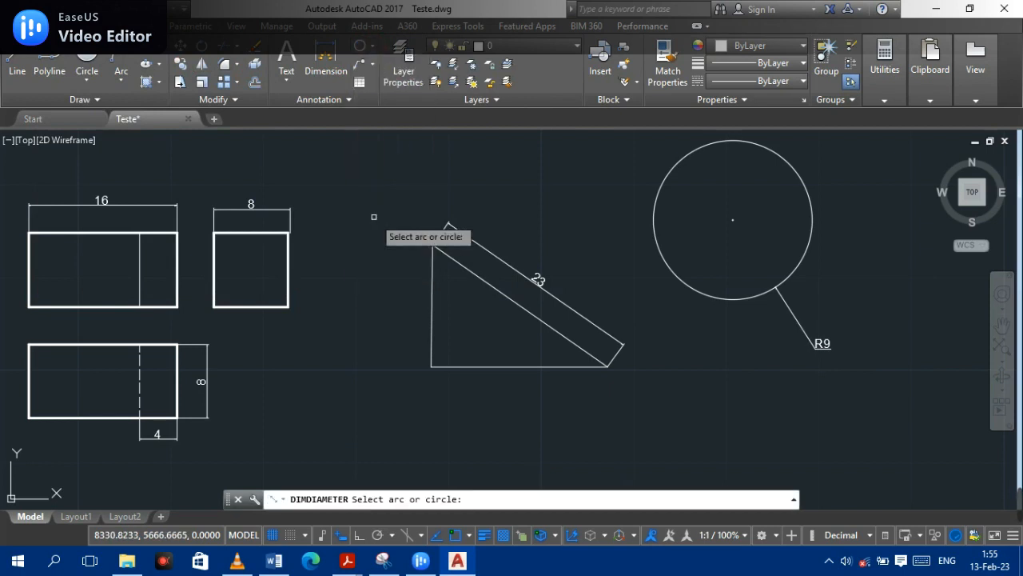
pyautogui.click(811, 234)
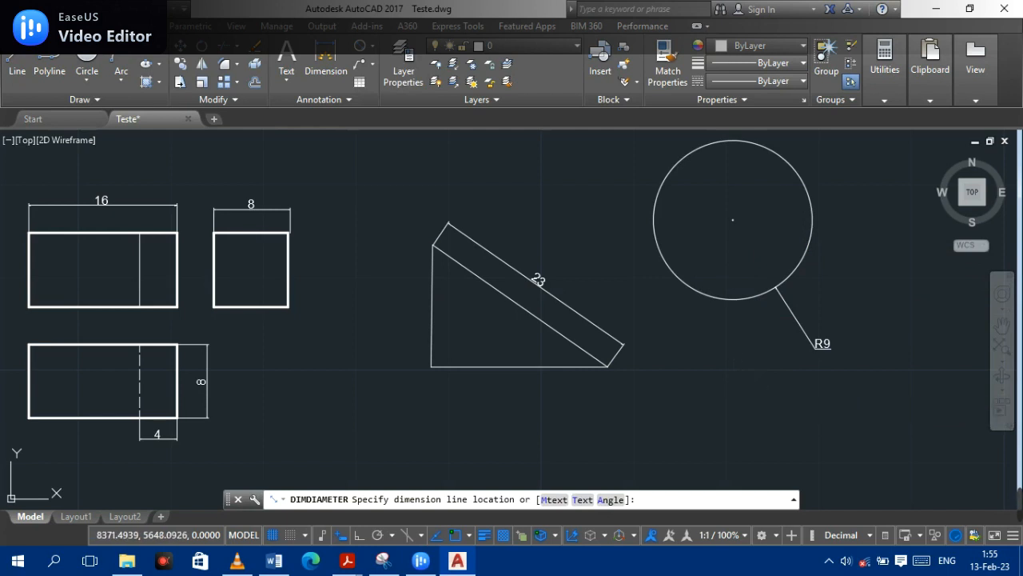
pyautogui.click(739, 383)
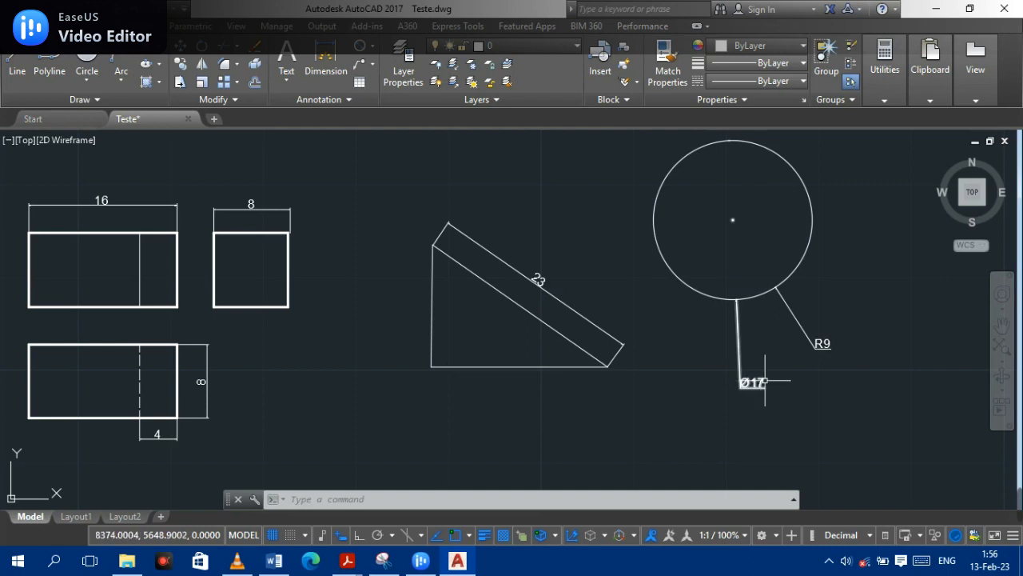
# Modify the Standard dimension style so that linear dimensions use a primary units precision of 0.0.
pyautogui.click(311, 103)
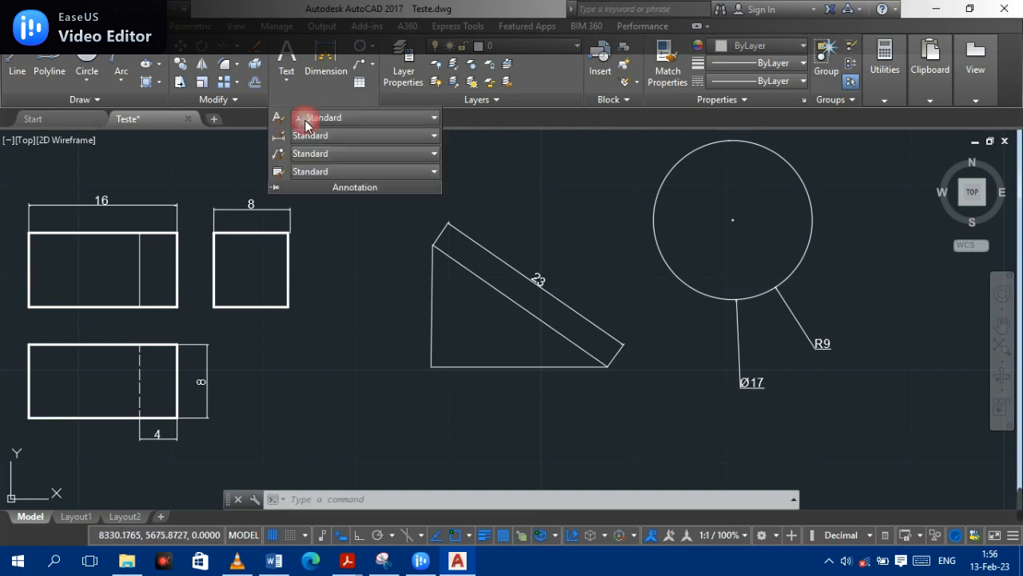
pyautogui.click(278, 137)
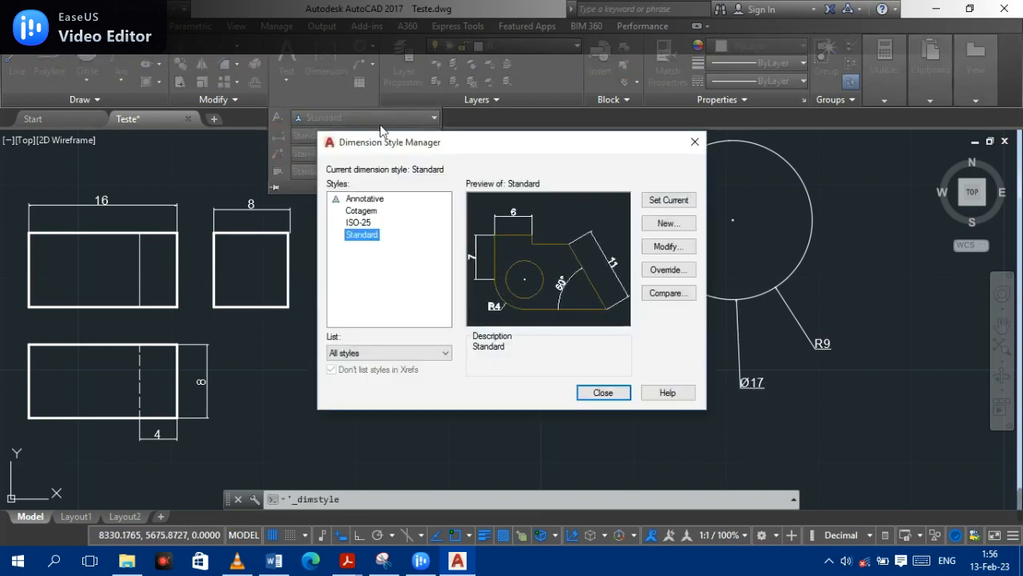
pyautogui.click(670, 249)
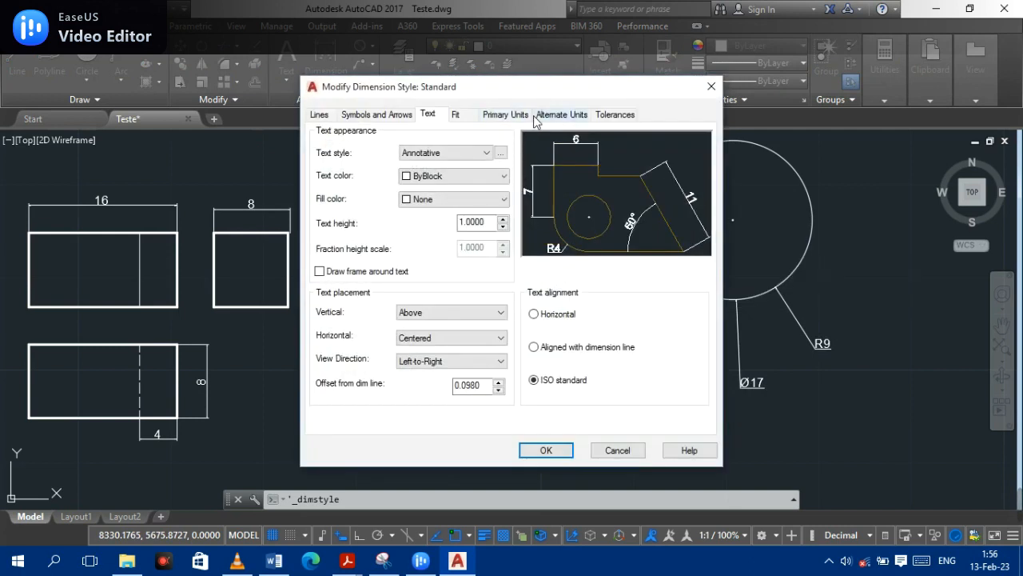
pyautogui.click(513, 116)
pyautogui.click(491, 167)
pyautogui.click(463, 192)
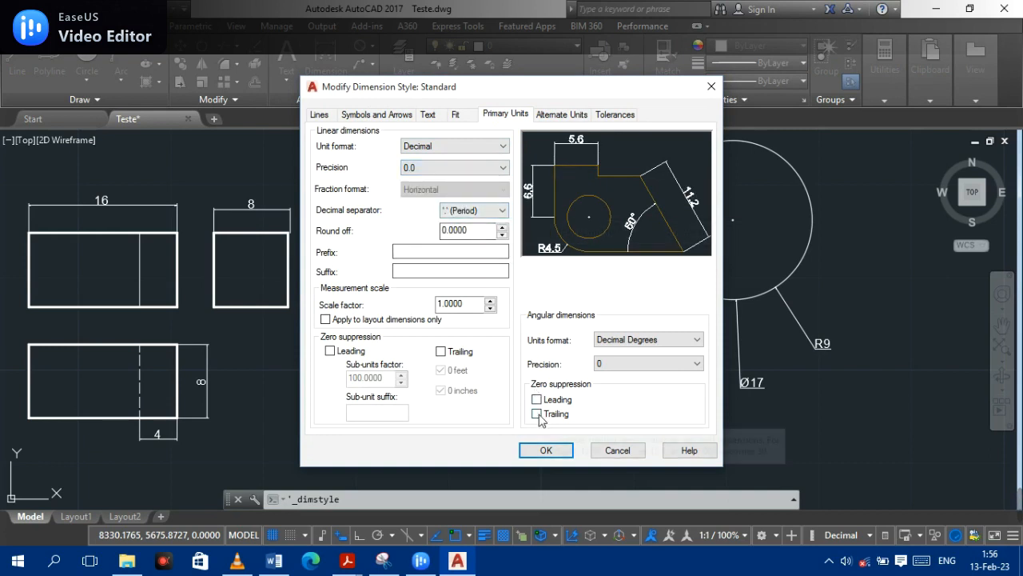
pyautogui.click(544, 450)
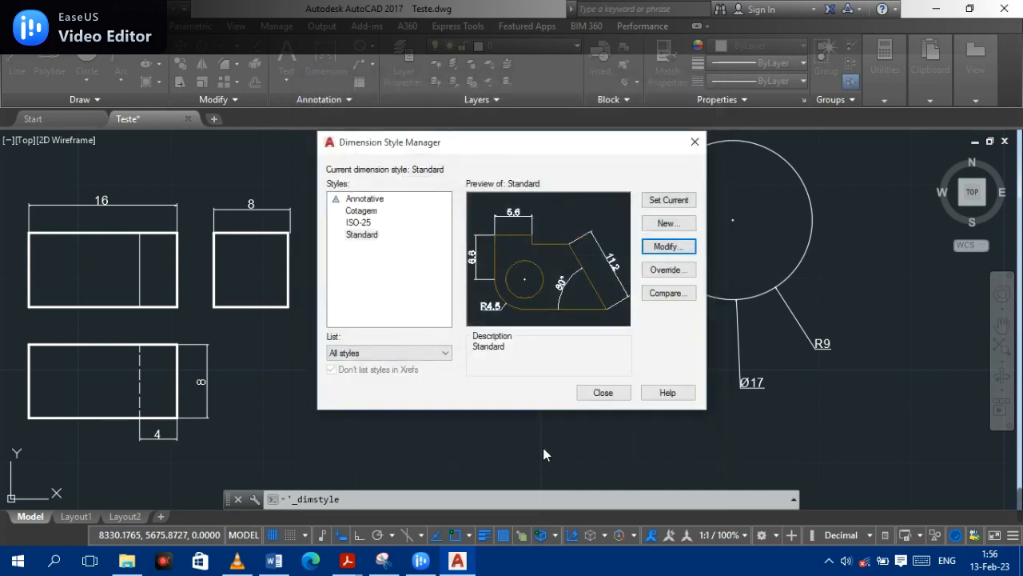
pyautogui.click(603, 393)
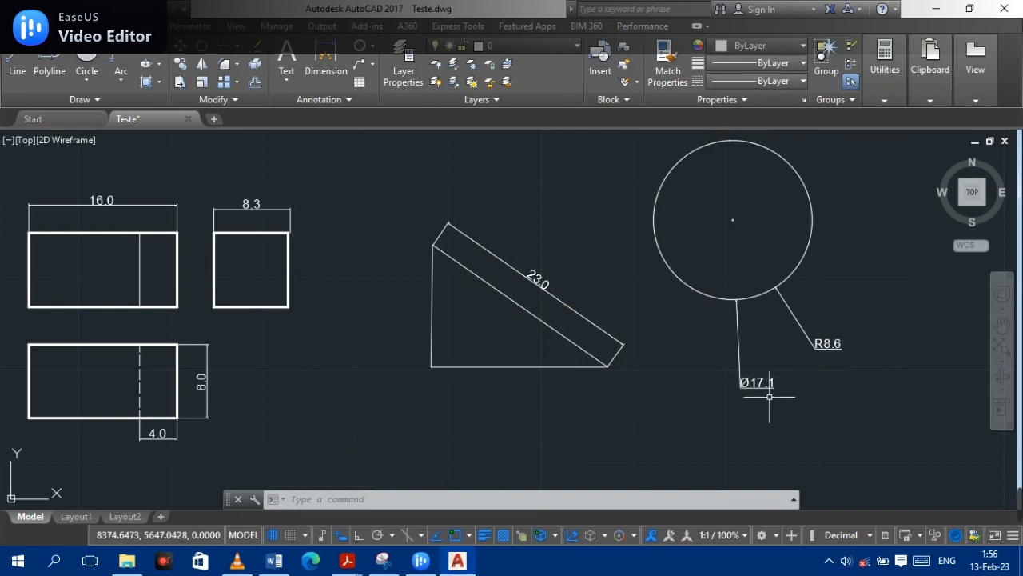
# Delete the dimension above the square side view and dimension its top edge again from corner to corner, placing it above the view.
pyautogui.moveTo(379, 353); pyautogui.dragTo(407, 337, button='middle')
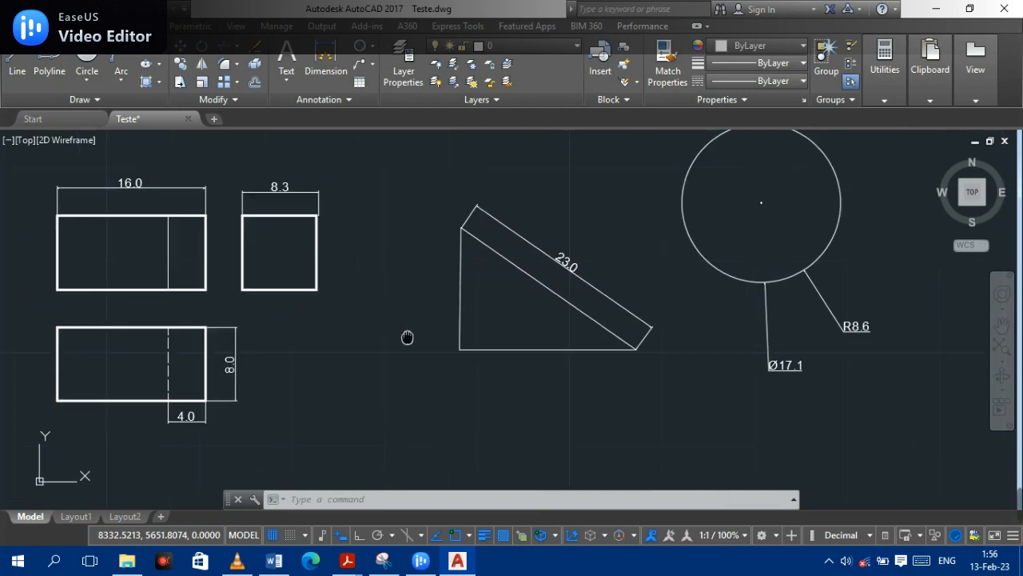
pyautogui.scroll(2, 286, 216)
pyautogui.moveTo(287, 216); pyautogui.dragTo(463, 198, button='middle')
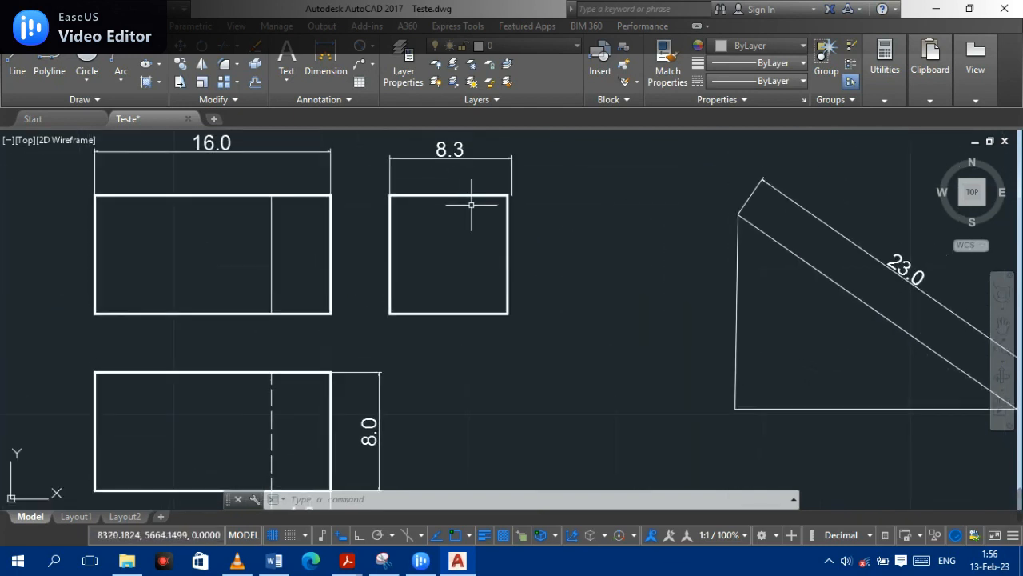
pyautogui.scroll(-2, 470, 204)
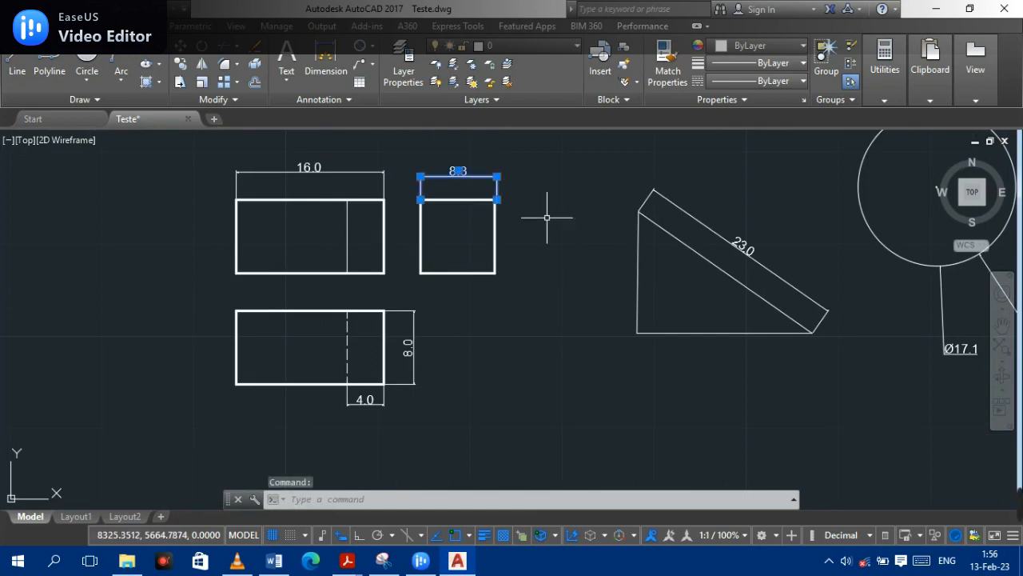
pyautogui.click(326, 63)
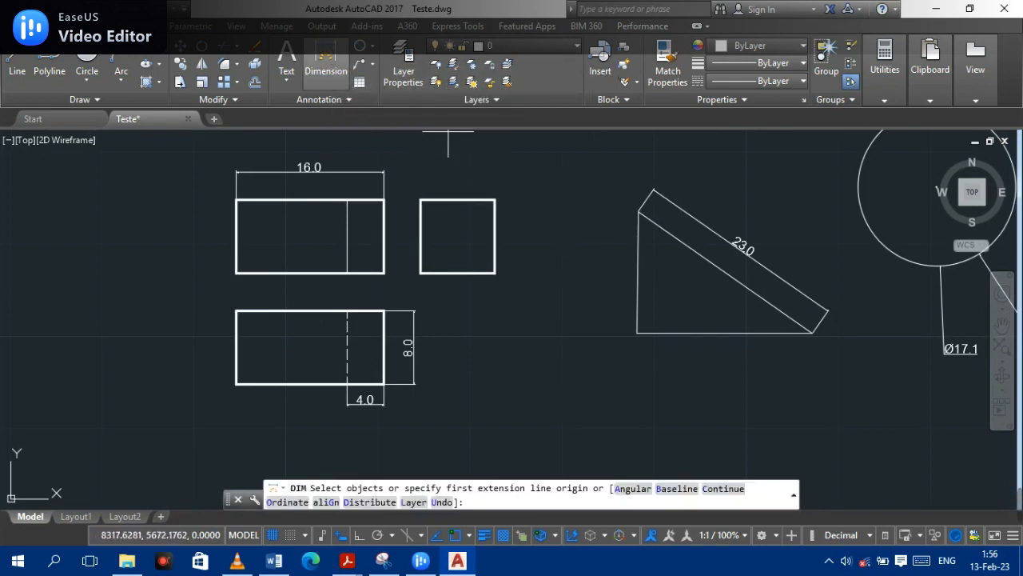
pyautogui.click(420, 199)
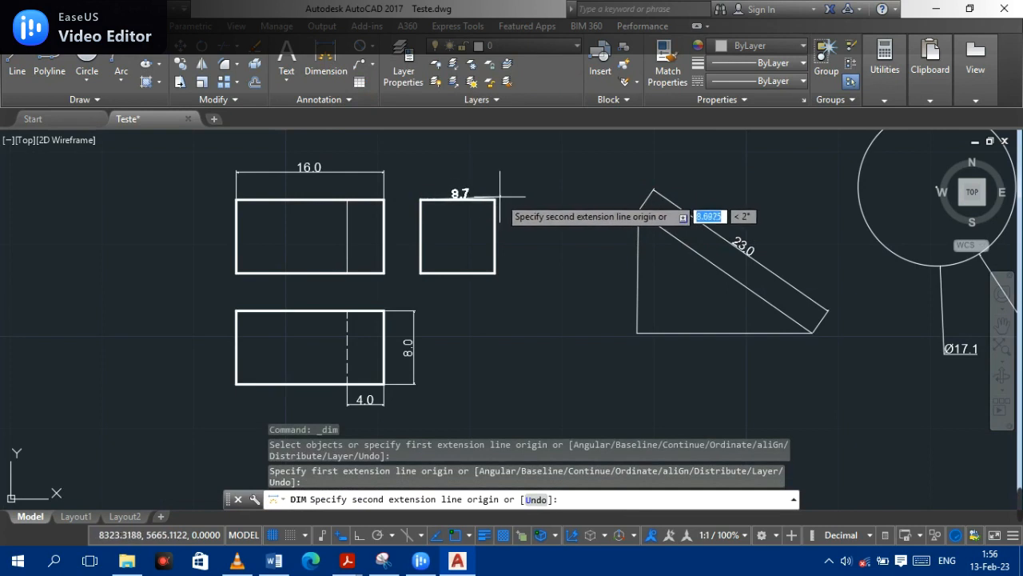
pyautogui.click(494, 200)
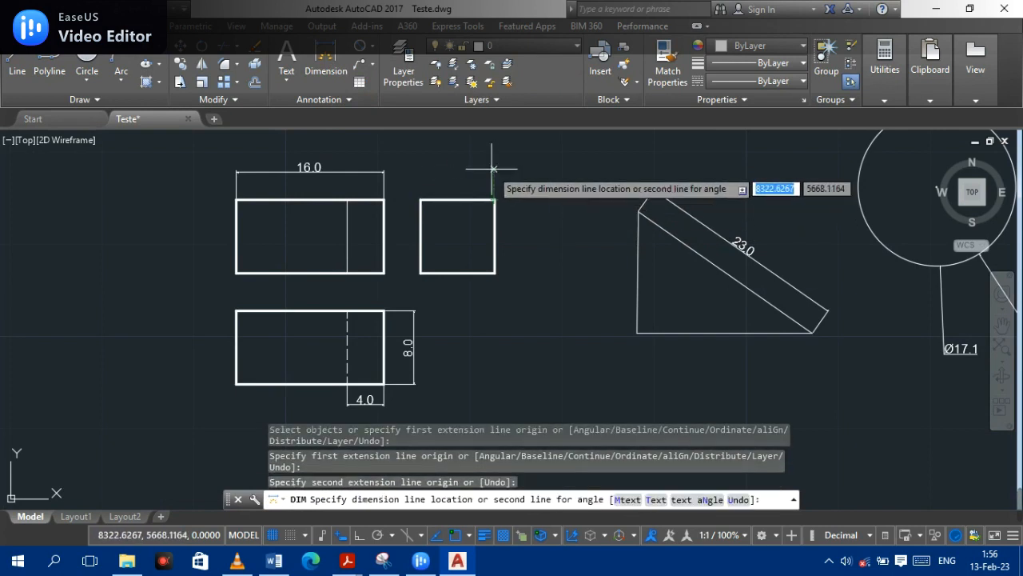
pyautogui.click(489, 172)
pyautogui.moveTo(590, 247); pyautogui.dragTo(444, 310, button='middle')
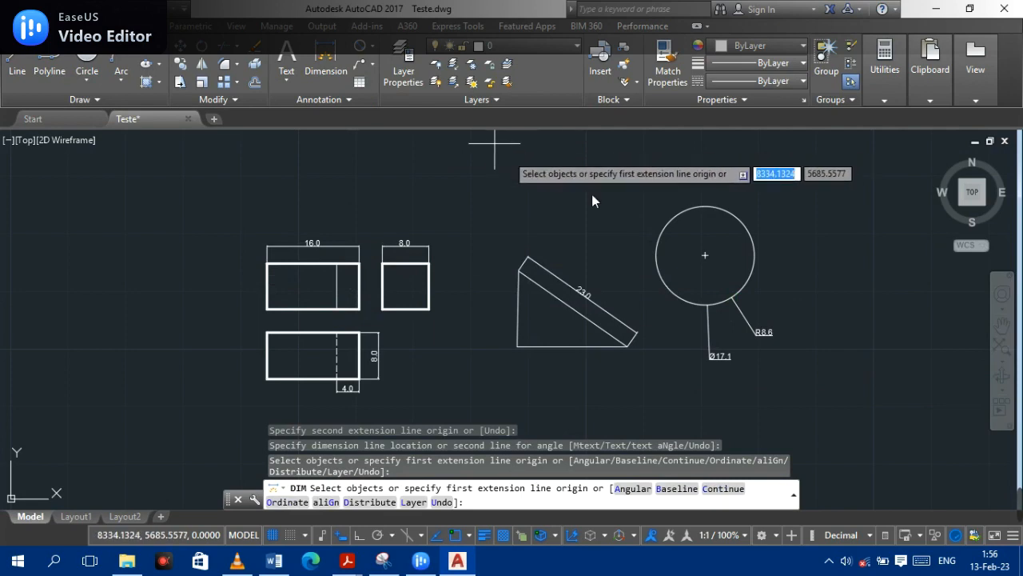
pyautogui.click(732, 505)
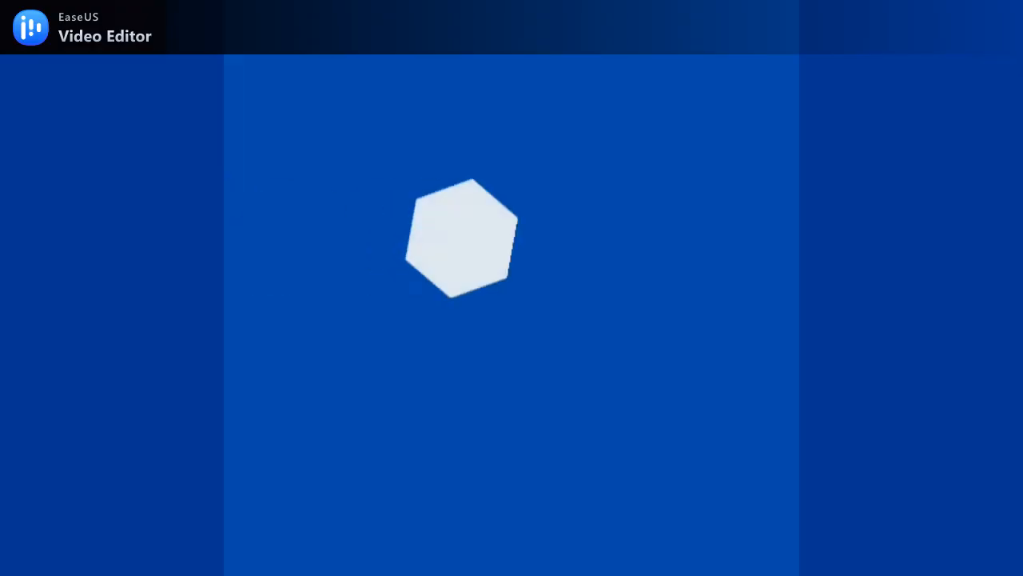